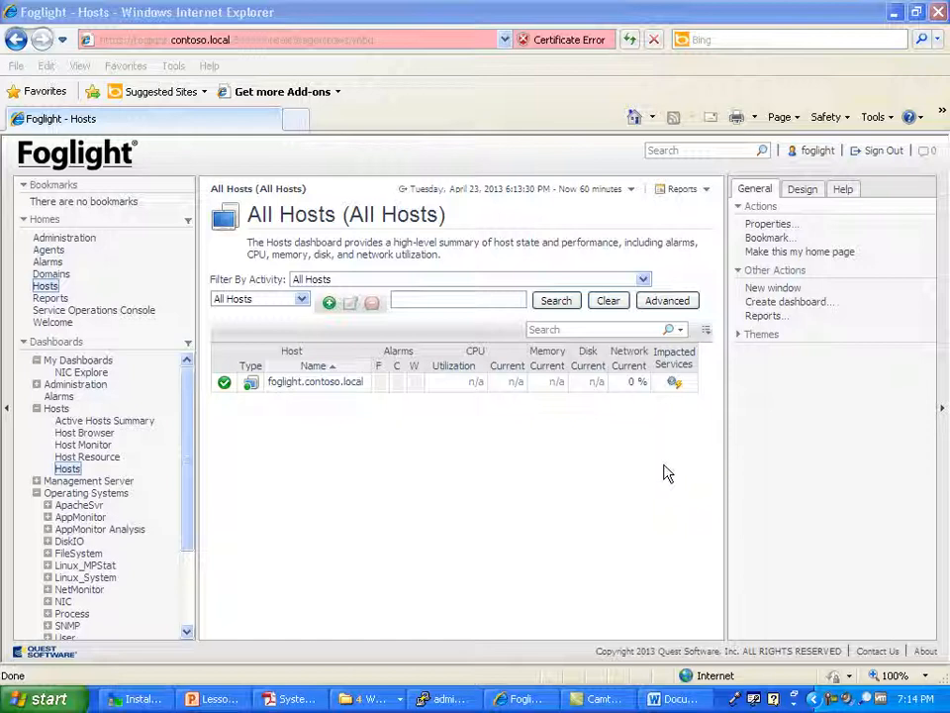
- Collapse the Hosts and Operating Systems dashboard groups and open the NIC Explore dashboard from My Dashboards
{"action": "left_click", "coordinate": [36, 408]}
{"action": "left_click", "coordinate": [37, 361]}
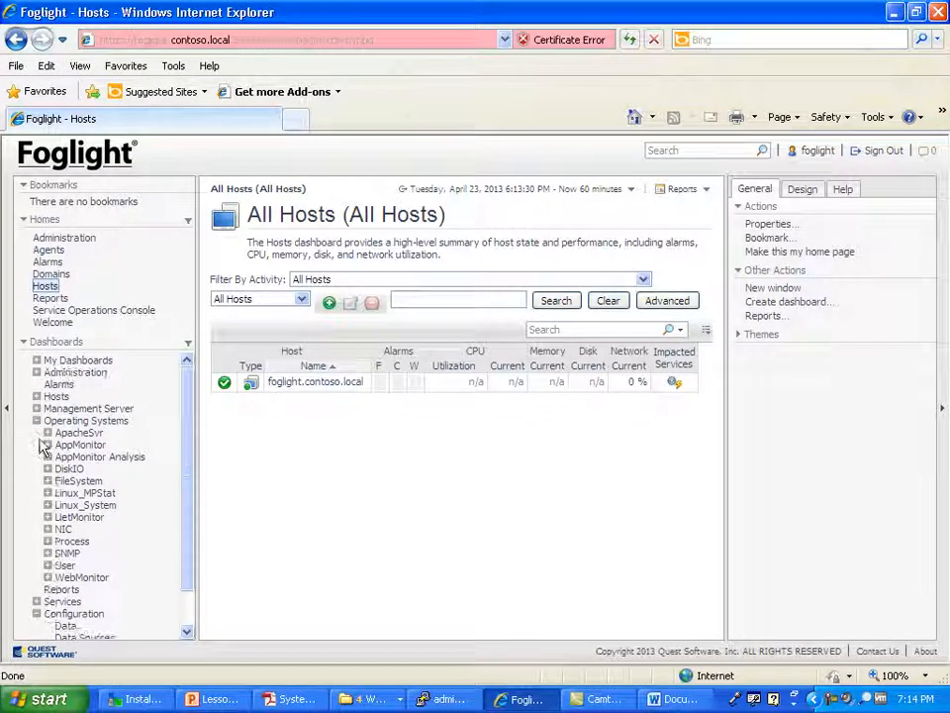
{"action": "left_click", "coordinate": [37, 420]}
{"action": "left_click", "coordinate": [37, 360]}
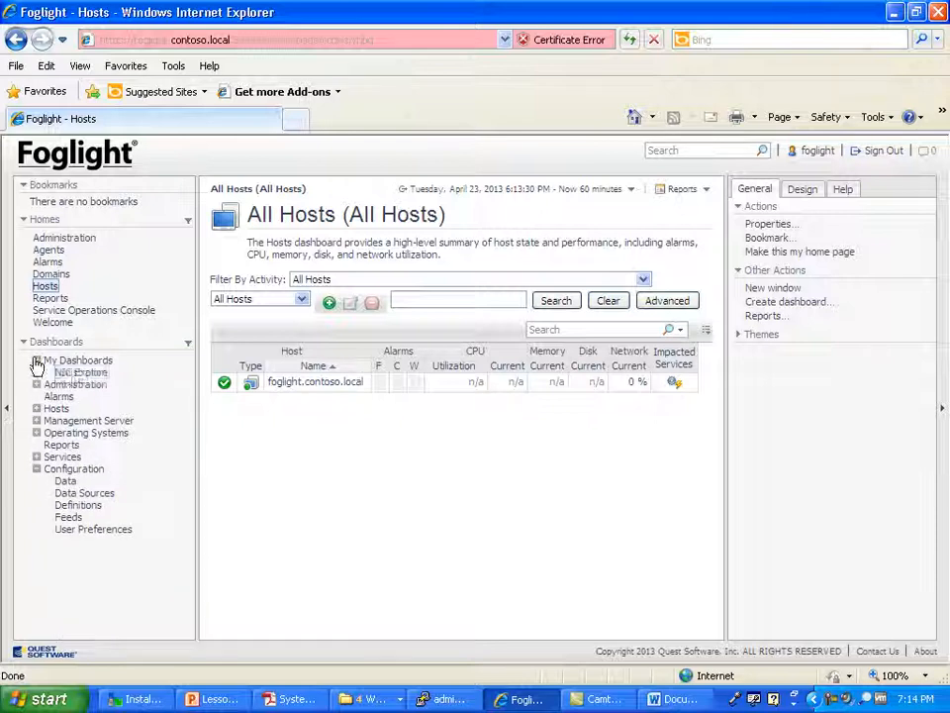
{"action": "left_click", "coordinate": [80, 372]}
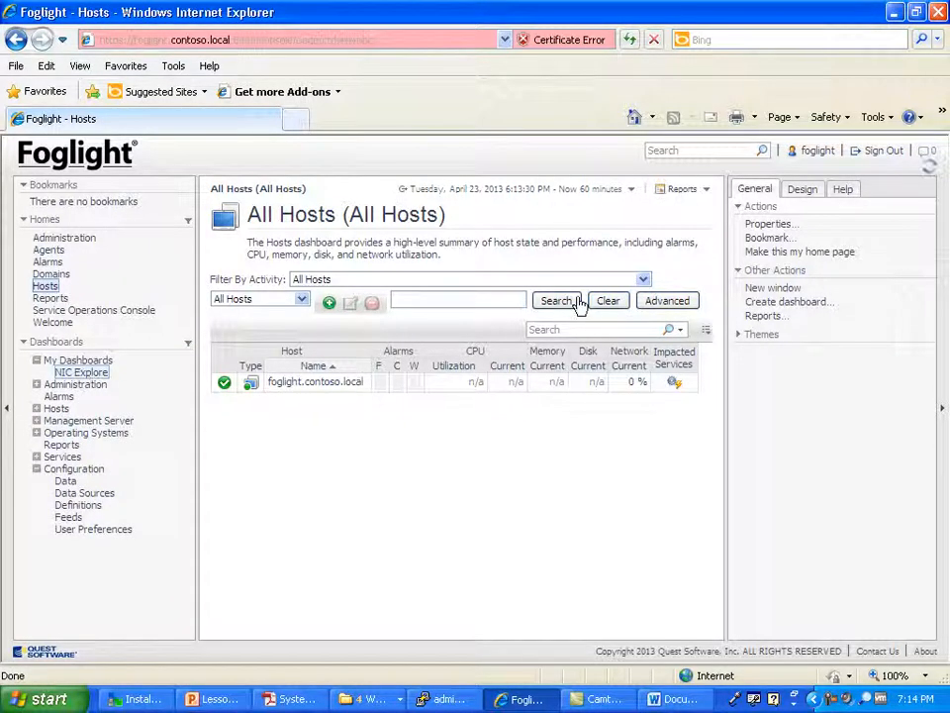
- Collapse My Dashboards and open the Rule Management dashboard under Administration > Rules & Notifications
{"action": "left_click", "coordinate": [37, 360]}
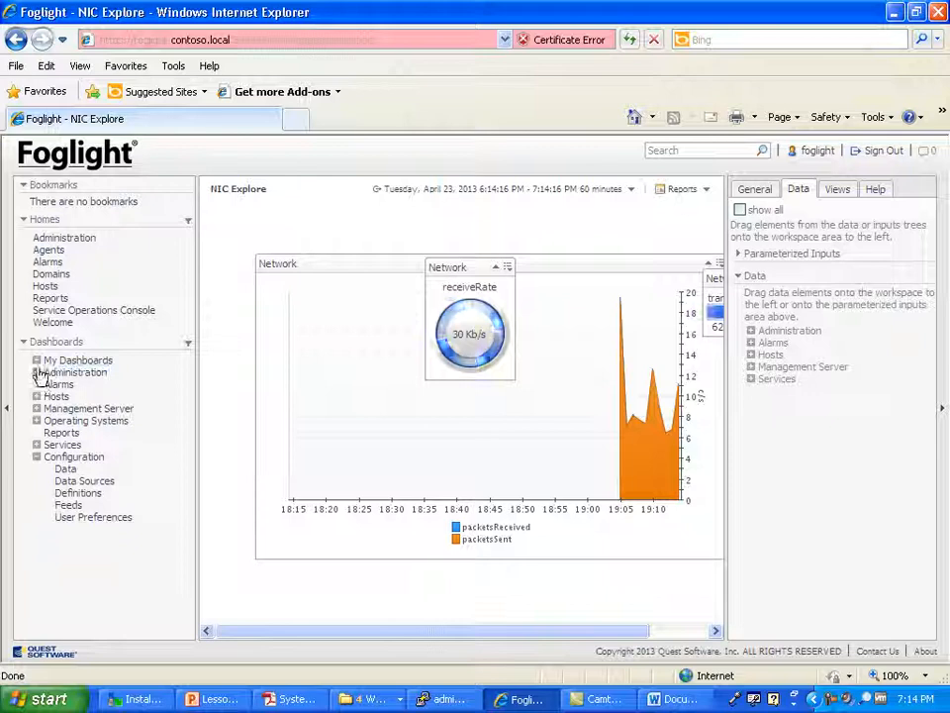
{"action": "left_click", "coordinate": [37, 373]}
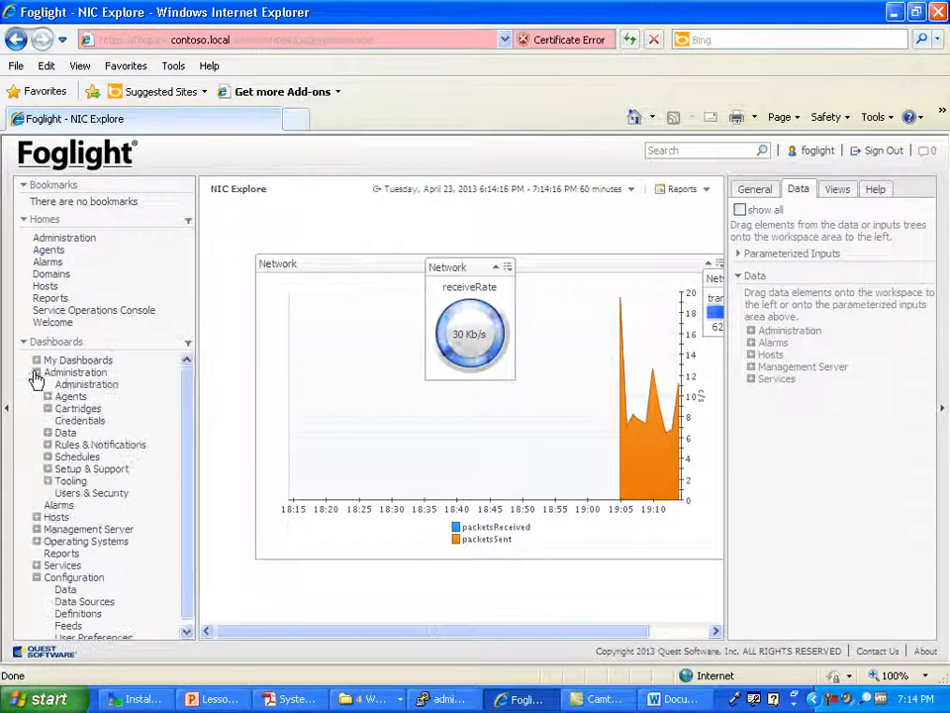
{"action": "left_click", "coordinate": [47, 445]}
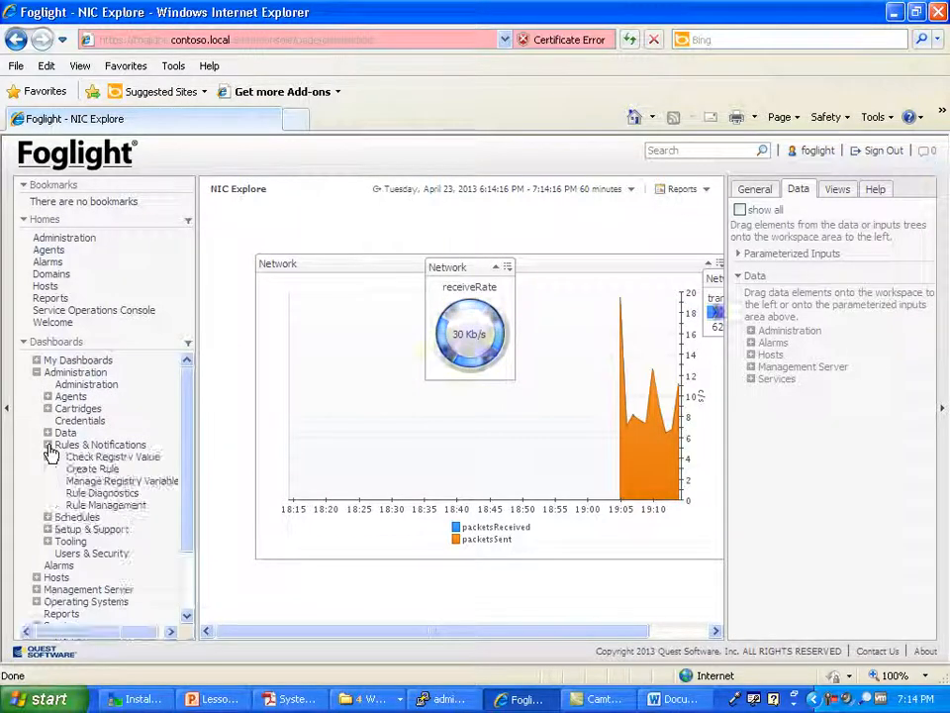
{"action": "left_click", "coordinate": [106, 506]}
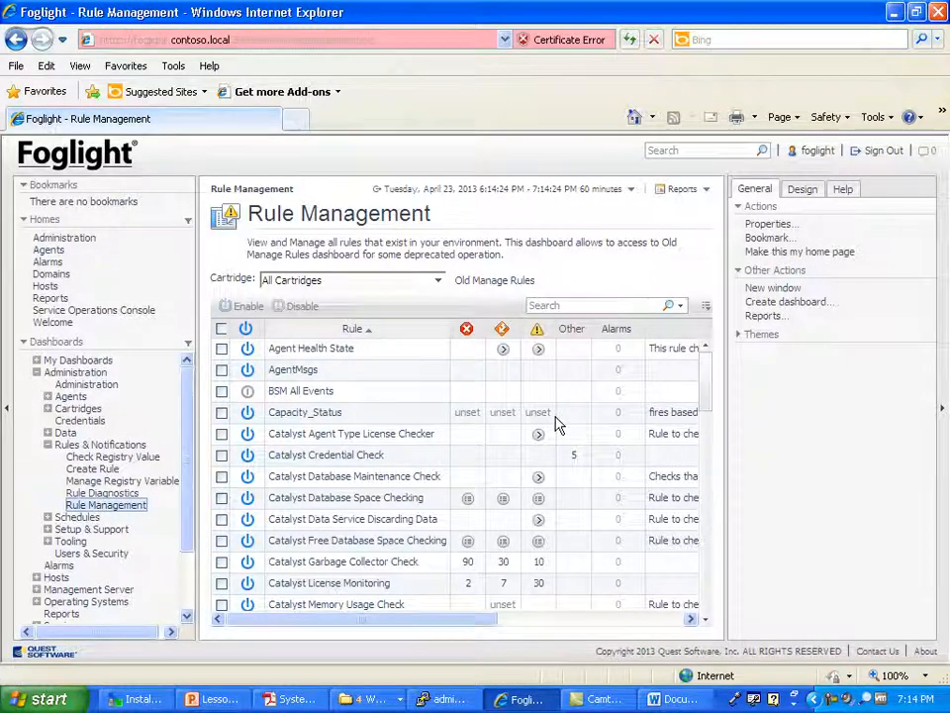
- Browse the full rule list and restrict it to the OS-NIC cartridge
{"action": "left_click_drag", "start_coordinate": [707, 377], "coordinate": [743, 587]}
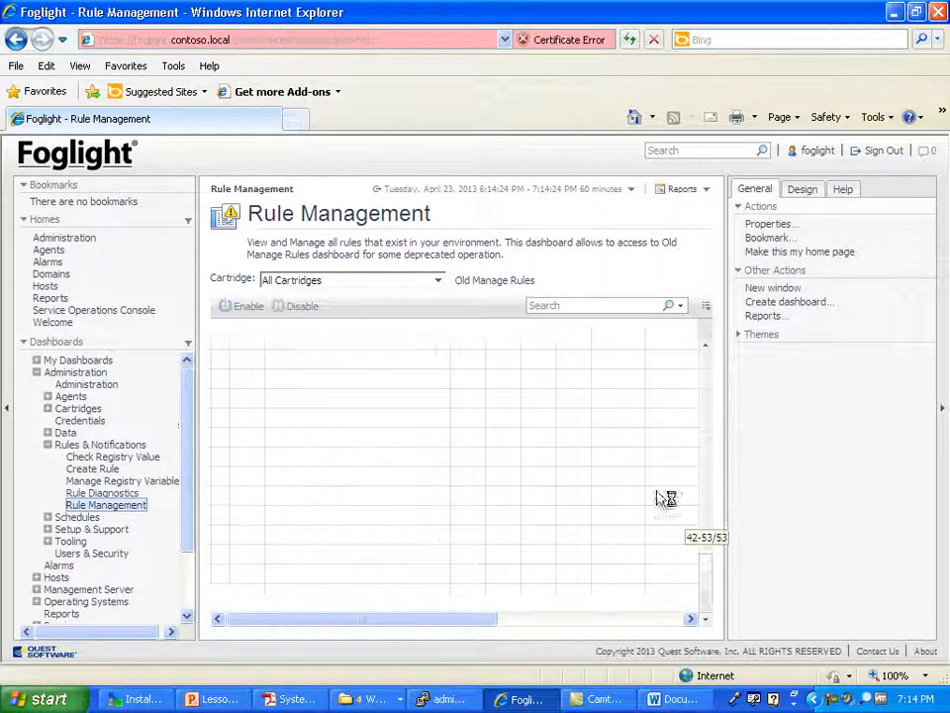
{"action": "left_click", "coordinate": [438, 281]}
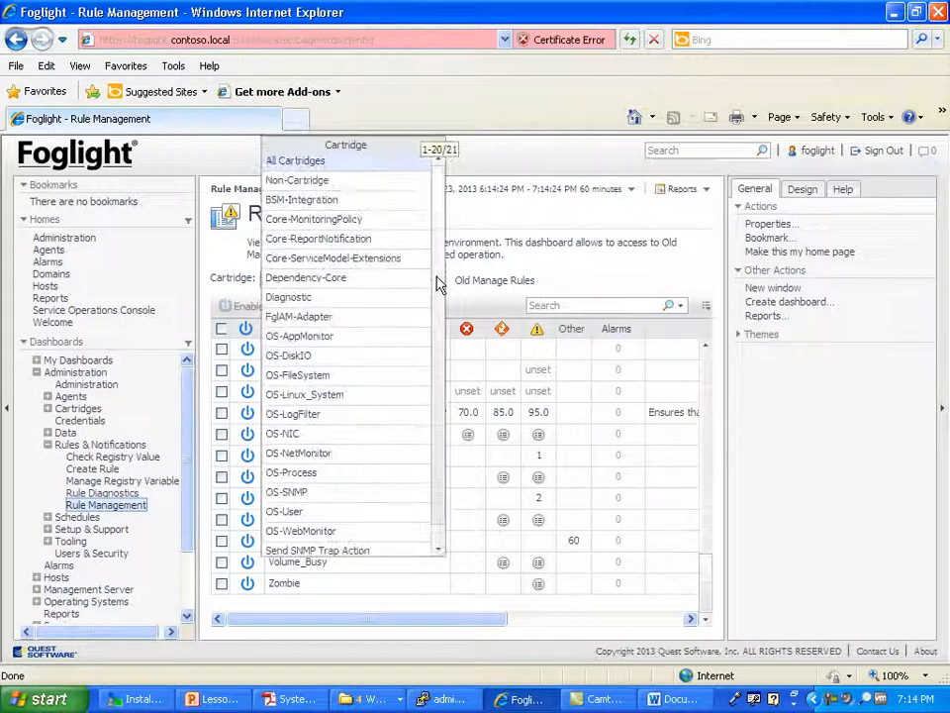
{"action": "left_click", "coordinate": [287, 436]}
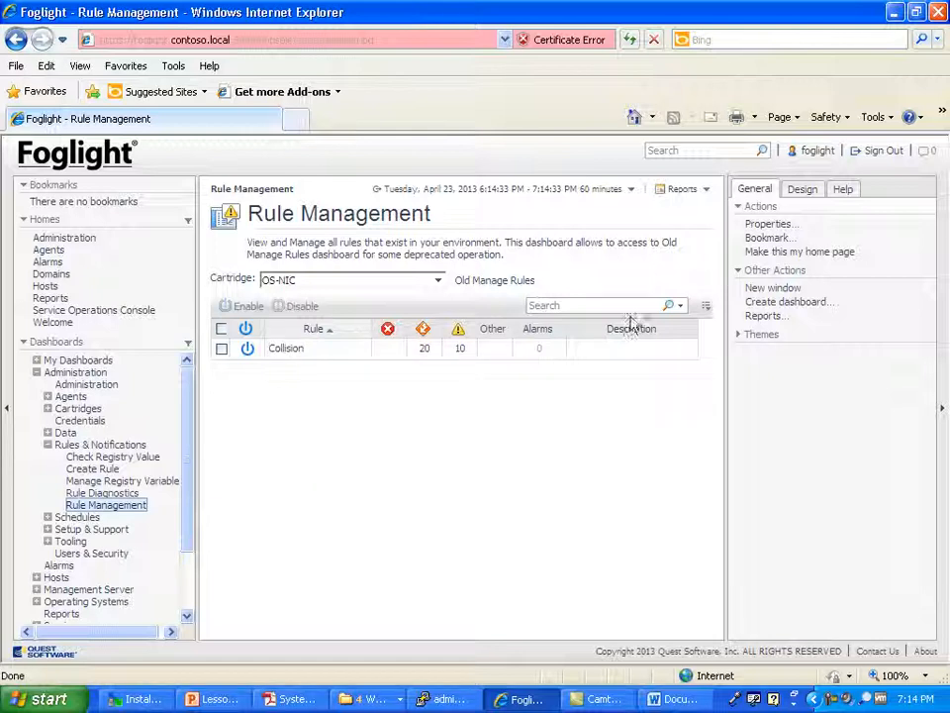
- Open the old Manage Rules list and filter it by the rule name NIC
{"action": "left_click", "coordinate": [481, 285]}
{"action": "left_click", "coordinate": [374, 243]}
{"action": "type", "text": "NIC"}
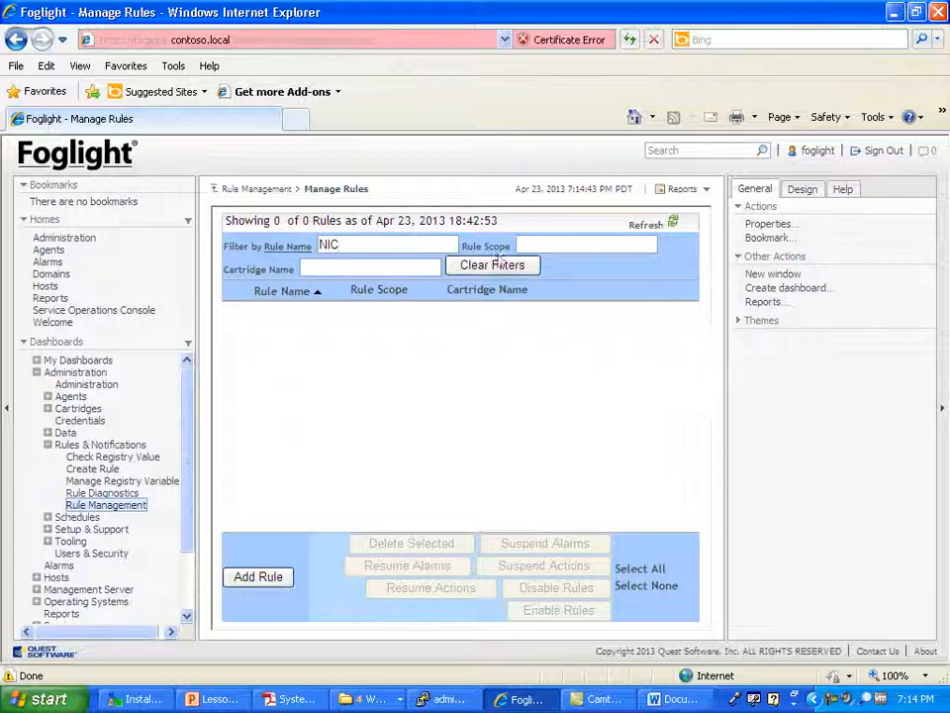
- Collapse the actions pane and replace the rule name filter with a cartridge name filter of NIC
{"action": "left_click", "coordinate": [943, 406]}
{"action": "left_click", "coordinate": [857, 224]}
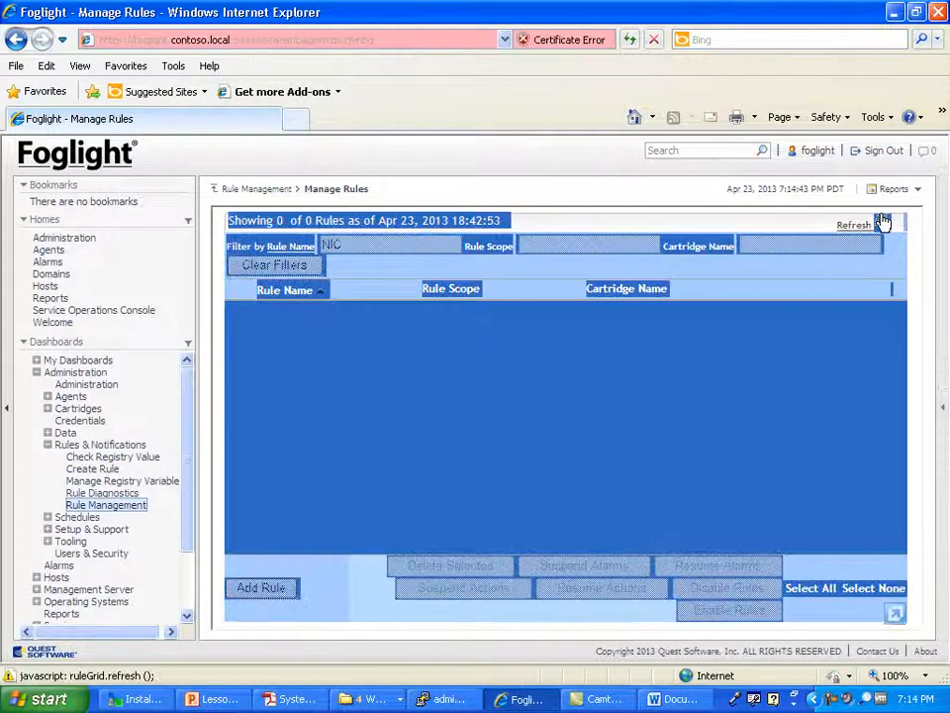
{"action": "key", "text": "BackSpace"}
{"action": "key", "text": "BackSpace"}
{"action": "key", "text": "BackSpace"}
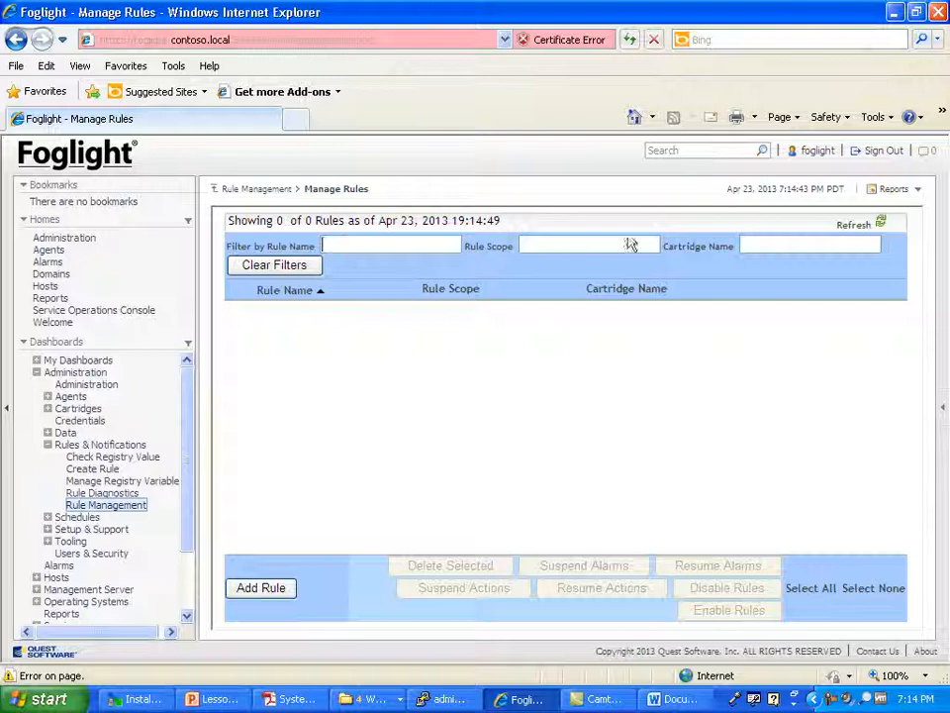
{"action": "type", "text": "NIC"}
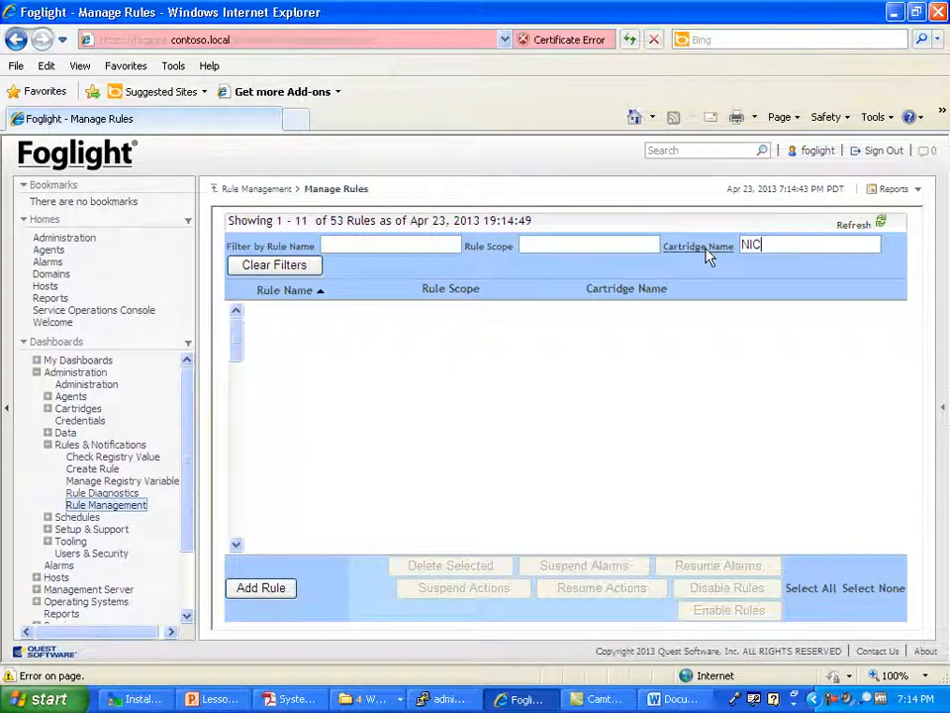
- Copy the Collision rule of the OS-NIC cartridge and go through the copy's rule definition
{"action": "mouse_move", "coordinate": [288, 318]}
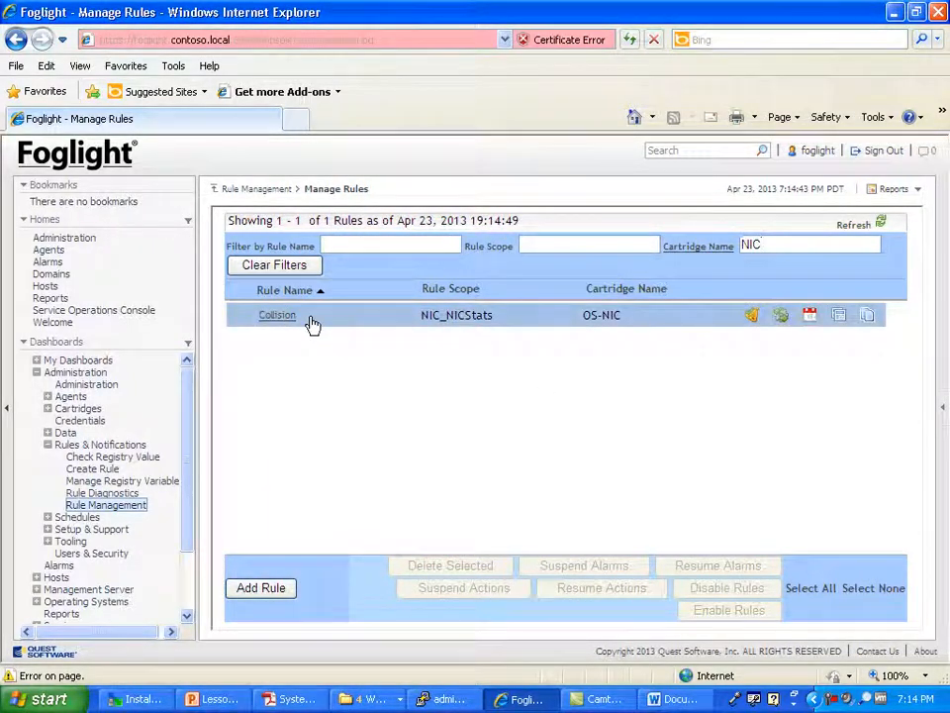
{"action": "left_click", "coordinate": [488, 315]}
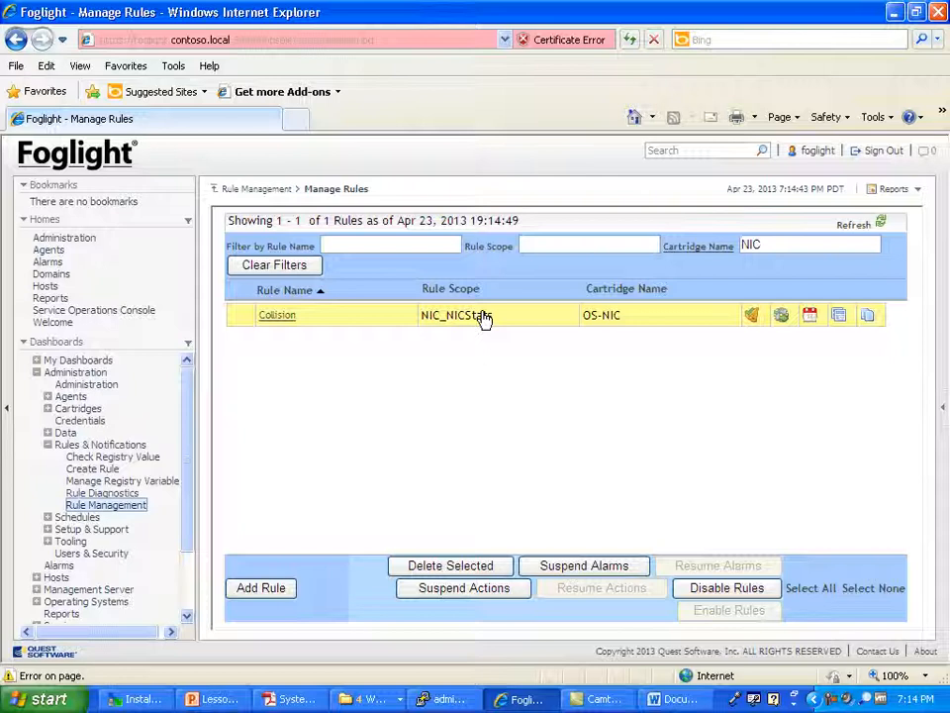
{"action": "left_click", "coordinate": [540, 318]}
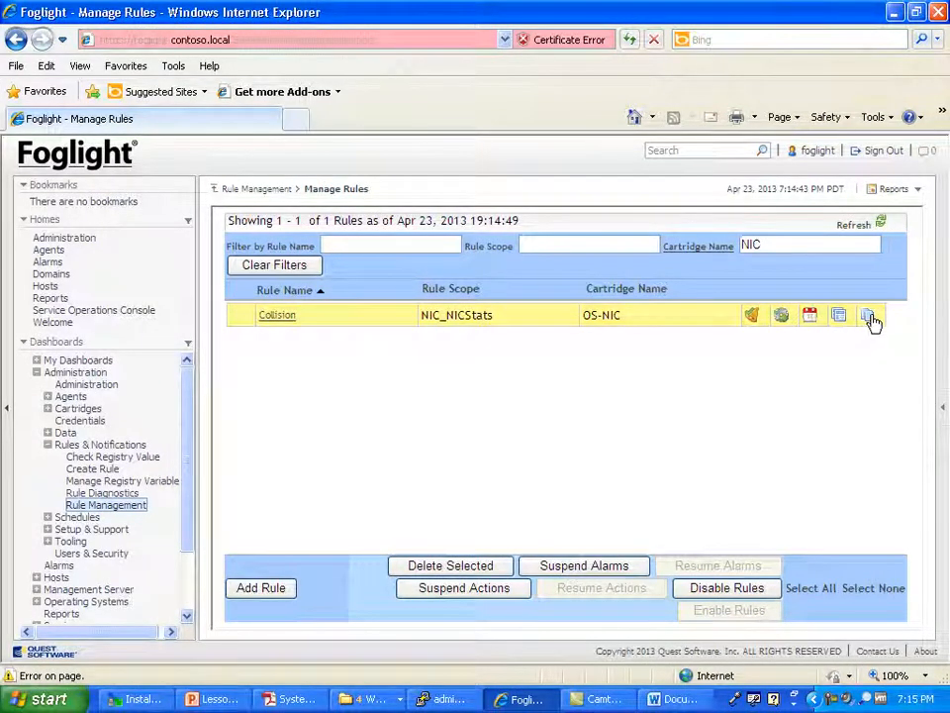
{"action": "left_click", "coordinate": [870, 321]}
{"action": "left_click", "coordinate": [605, 486]}
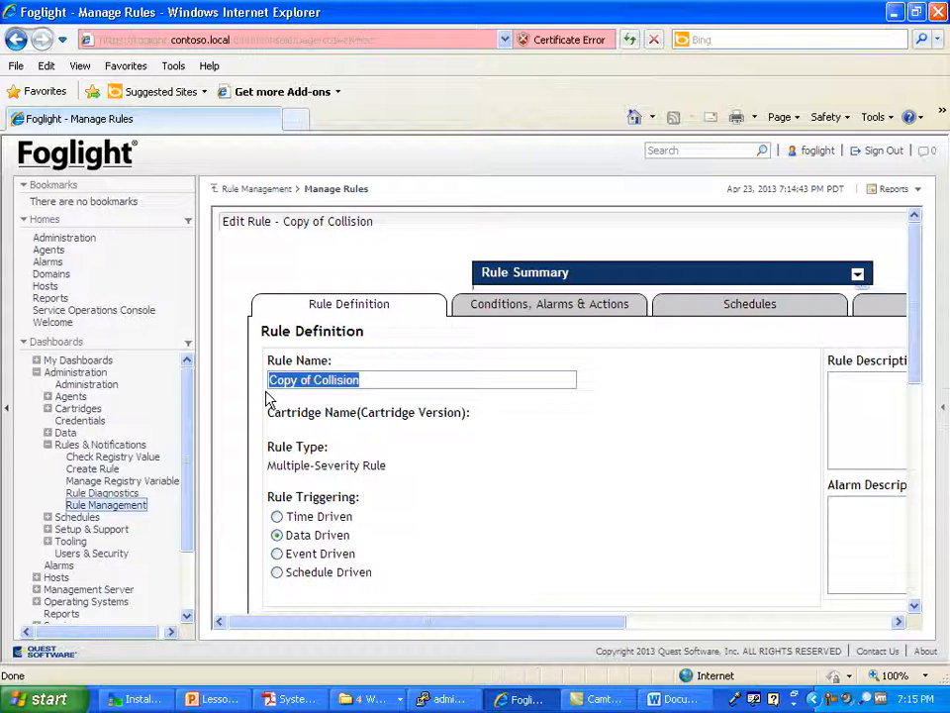
{"action": "double_click", "coordinate": [305, 379]}
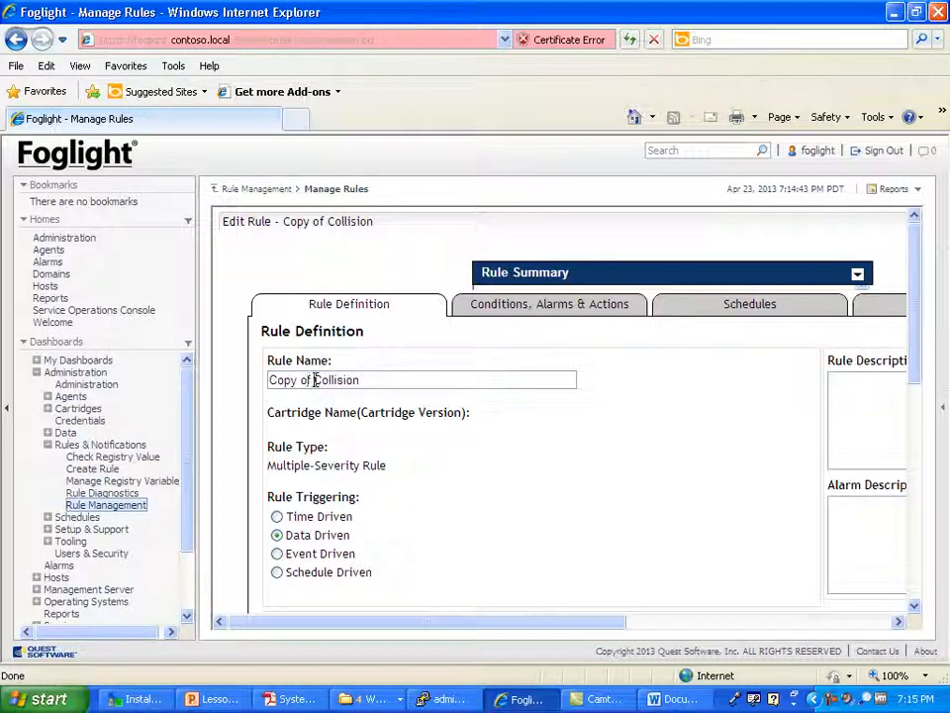
{"action": "scroll", "coordinate": [478, 450], "scroll_direction": "down", "scroll_amount": 10}
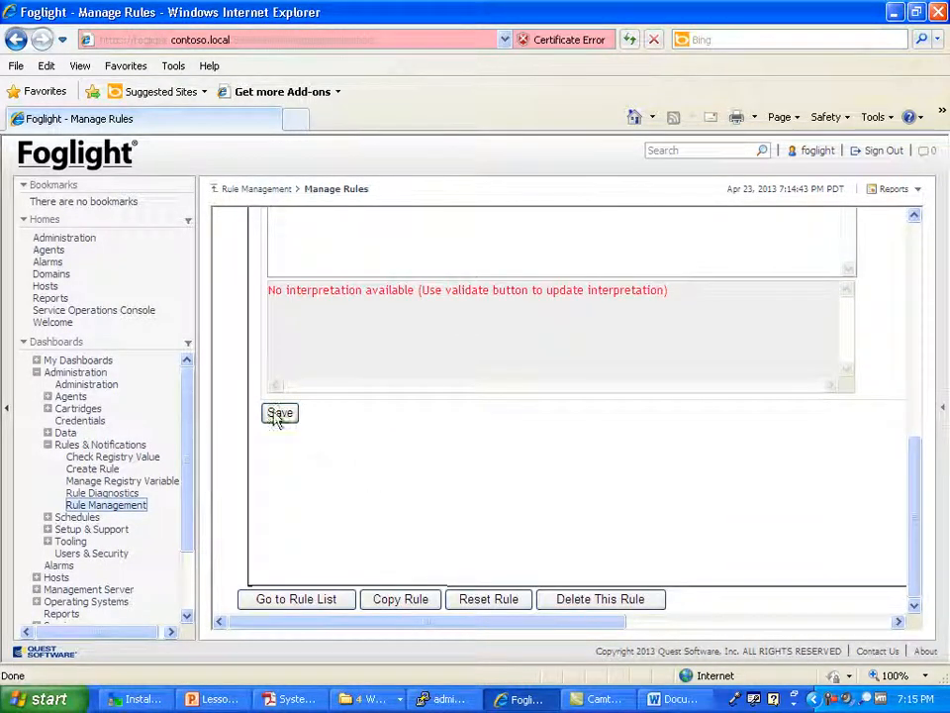
- Return to the old Manage Rules list, filter it by the rule name Coll and clear the cartridge name filter
{"action": "left_click", "coordinate": [247, 188]}
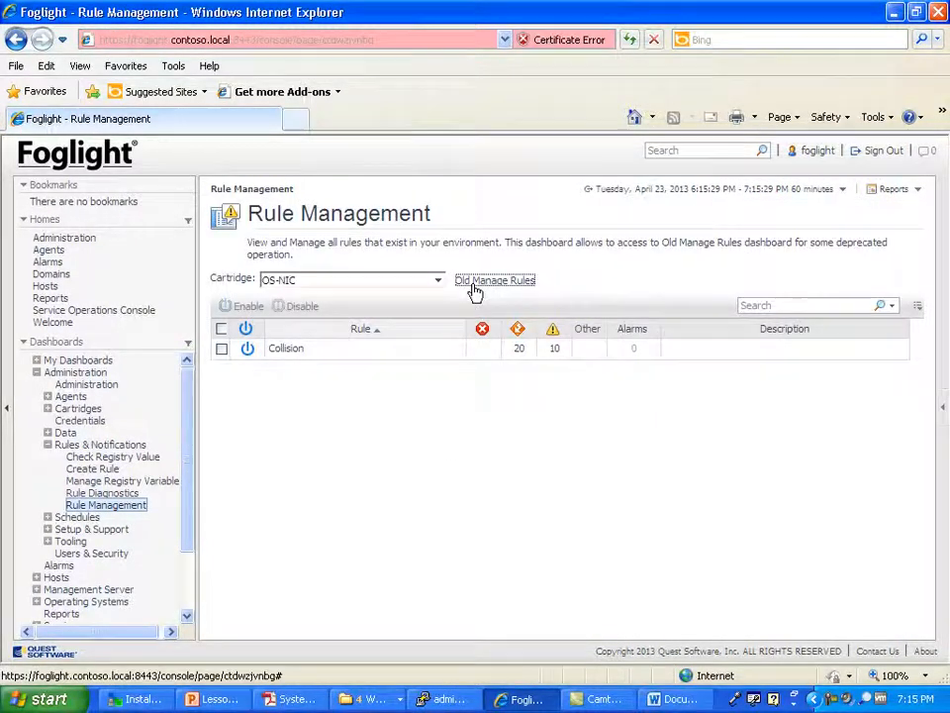
{"action": "left_click", "coordinate": [477, 289]}
{"action": "left_click", "coordinate": [364, 243]}
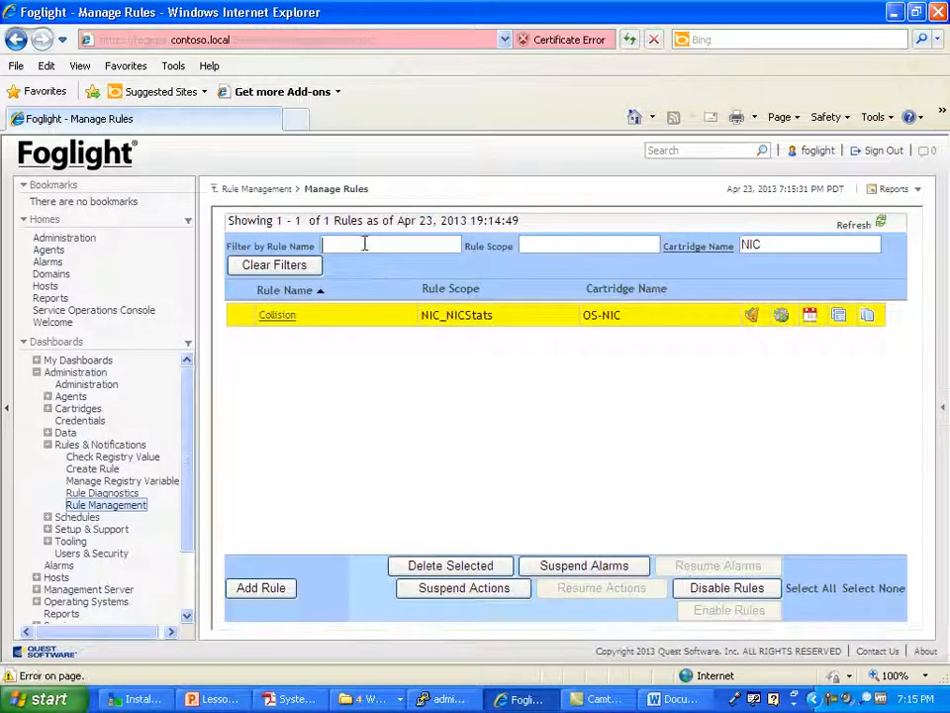
{"action": "type", "text": "Coll"}
{"action": "double_click", "coordinate": [804, 248]}
{"action": "key", "text": "BackSpace"}
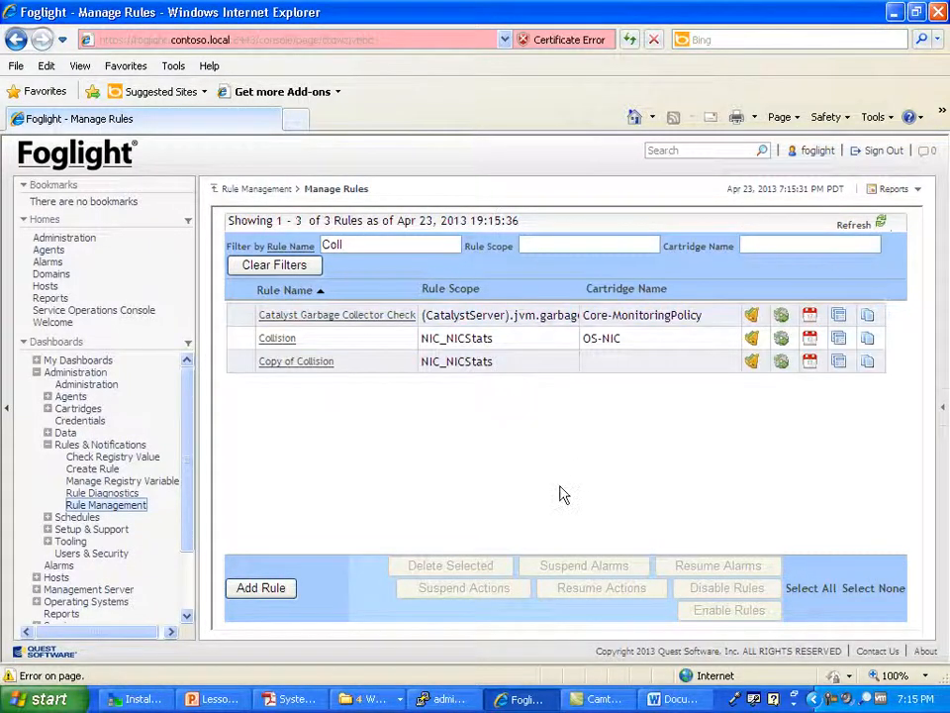
- Open the Copy of Collision rule for editing and view its conditions, alarms and actions by severity
{"action": "mouse_move", "coordinate": [307, 362]}
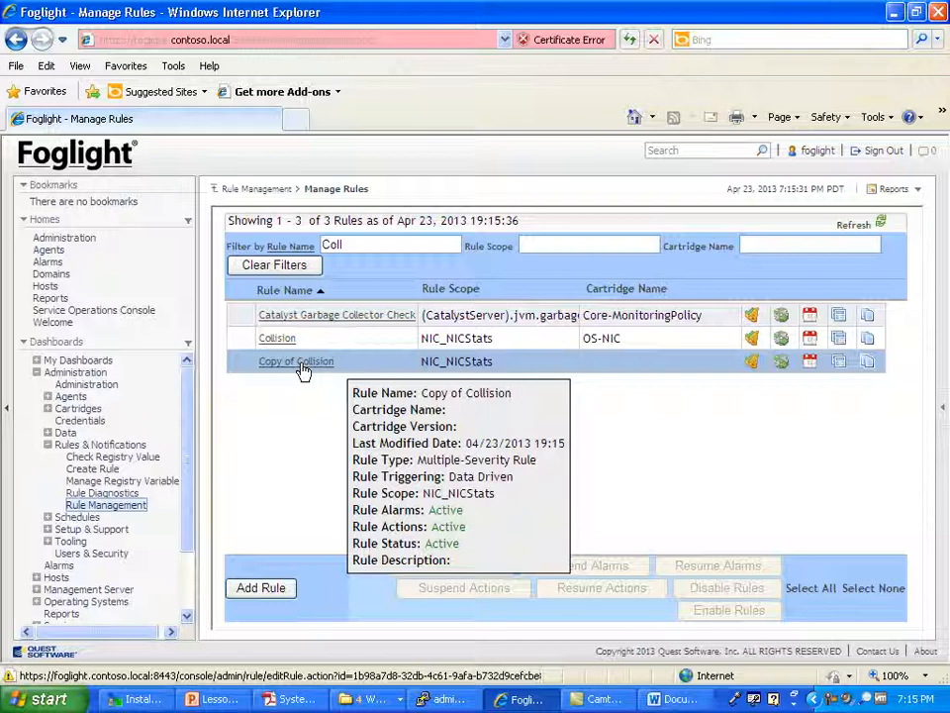
{"action": "left_click", "coordinate": [296, 363]}
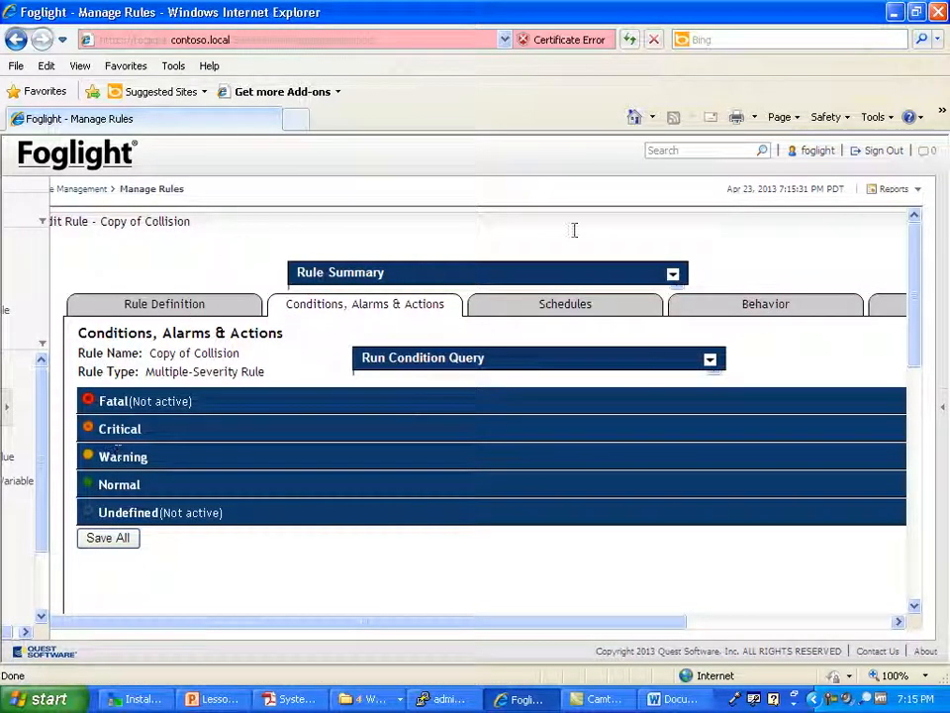
{"action": "scroll", "coordinate": [229, 252], "scroll_direction": "down", "scroll_amount": 3}
{"action": "scroll", "coordinate": [229, 250], "scroll_direction": "up", "scroll_amount": 3}
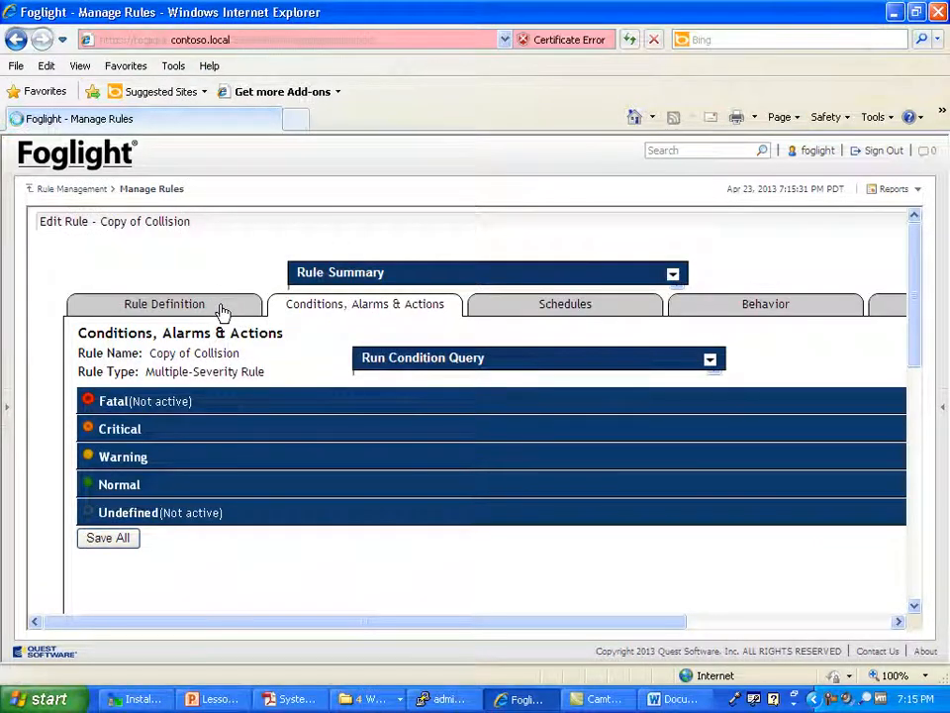
- In the rule definition of Copy of Collision, enter the rule description "counts collisions"
{"action": "left_click", "coordinate": [223, 312]}
{"action": "scroll", "coordinate": [201, 354], "scroll_direction": "down", "scroll_amount": 2}
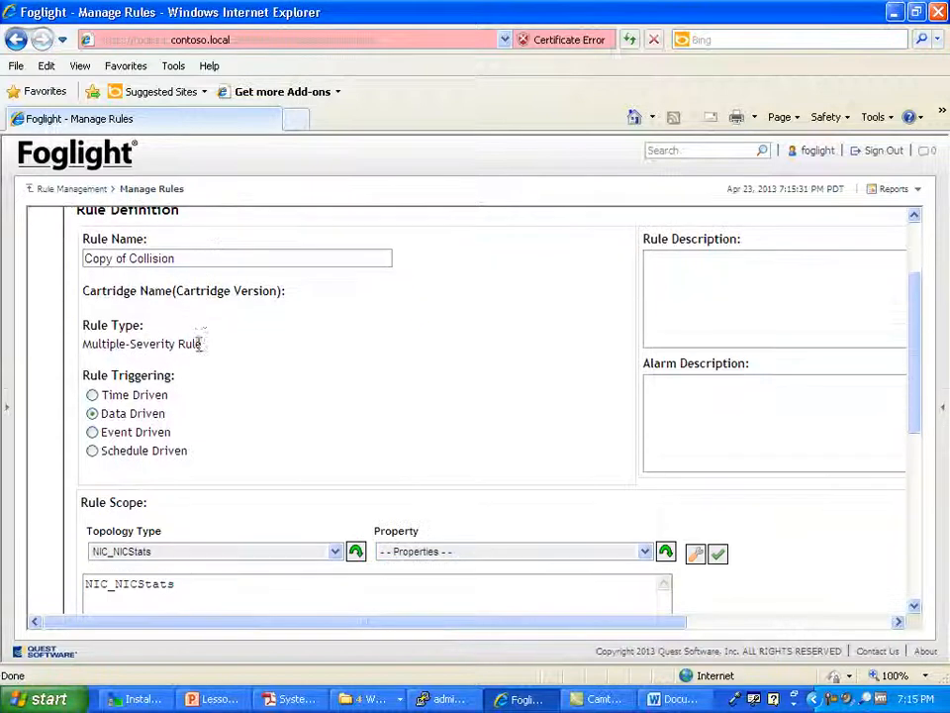
{"action": "left_click_drag", "start_coordinate": [195, 256], "coordinate": [74, 244]}
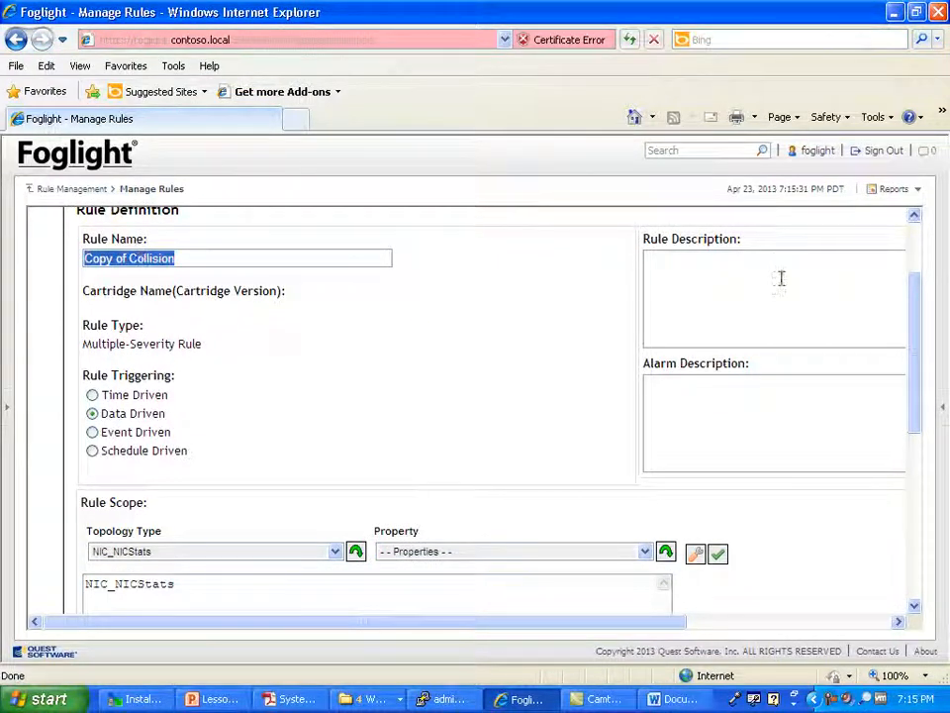
{"action": "left_click", "coordinate": [727, 290]}
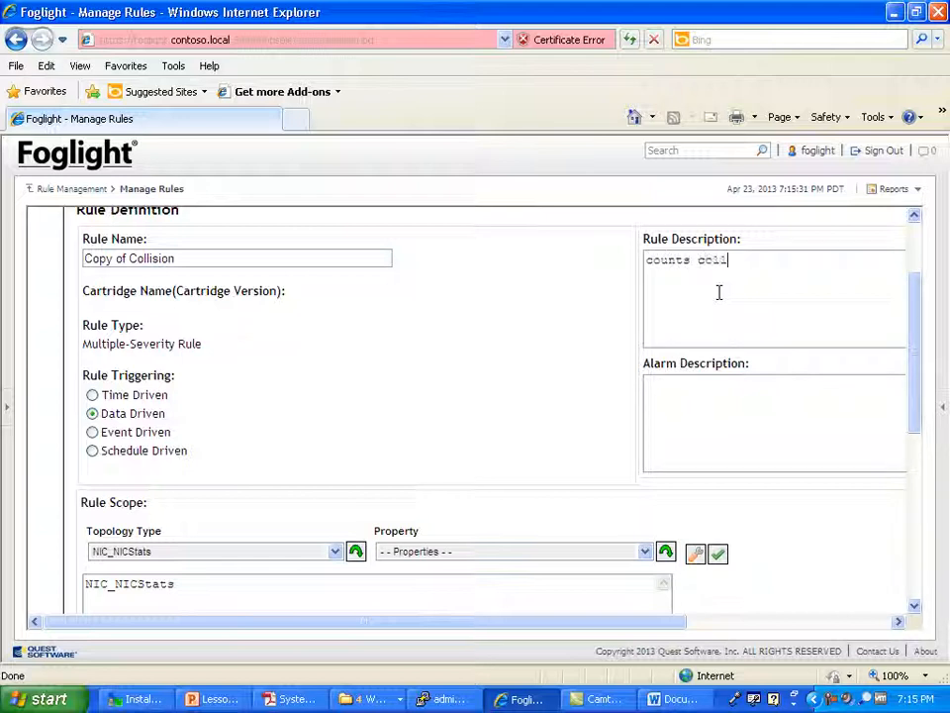
{"action": "type", "text": "sions"}
- Examine the Time Driven and Data Driven options of the rule triggering setting
{"action": "scroll", "coordinate": [530, 386], "scroll_direction": "down", "scroll_amount": 3}
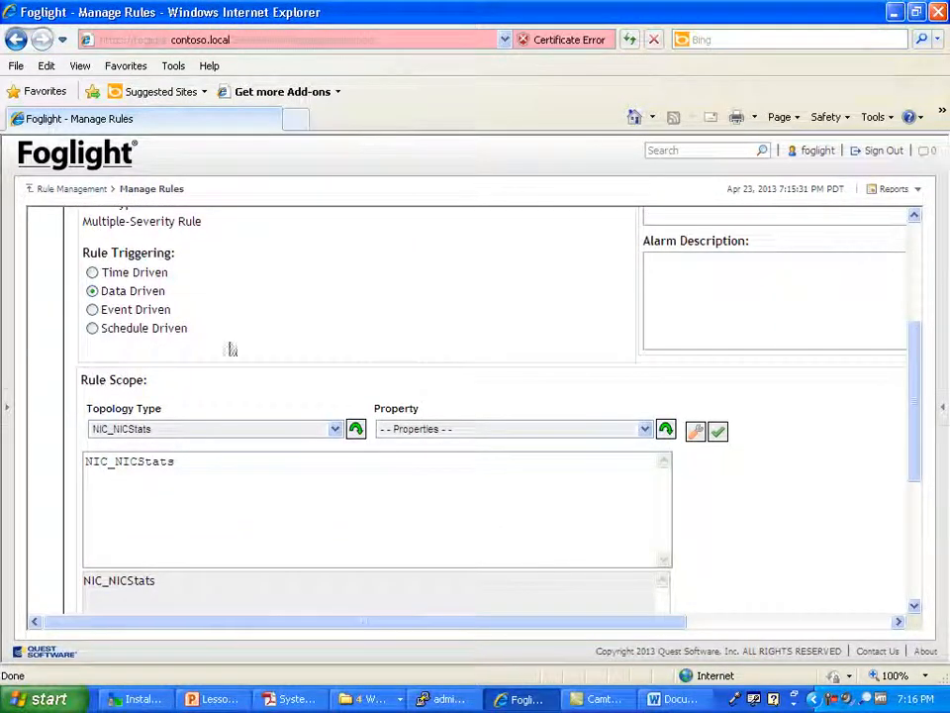
{"action": "left_click_drag", "start_coordinate": [111, 290], "coordinate": [92, 273]}
{"action": "triple_click", "coordinate": [136, 269]}
{"action": "left_click", "coordinate": [164, 290]}
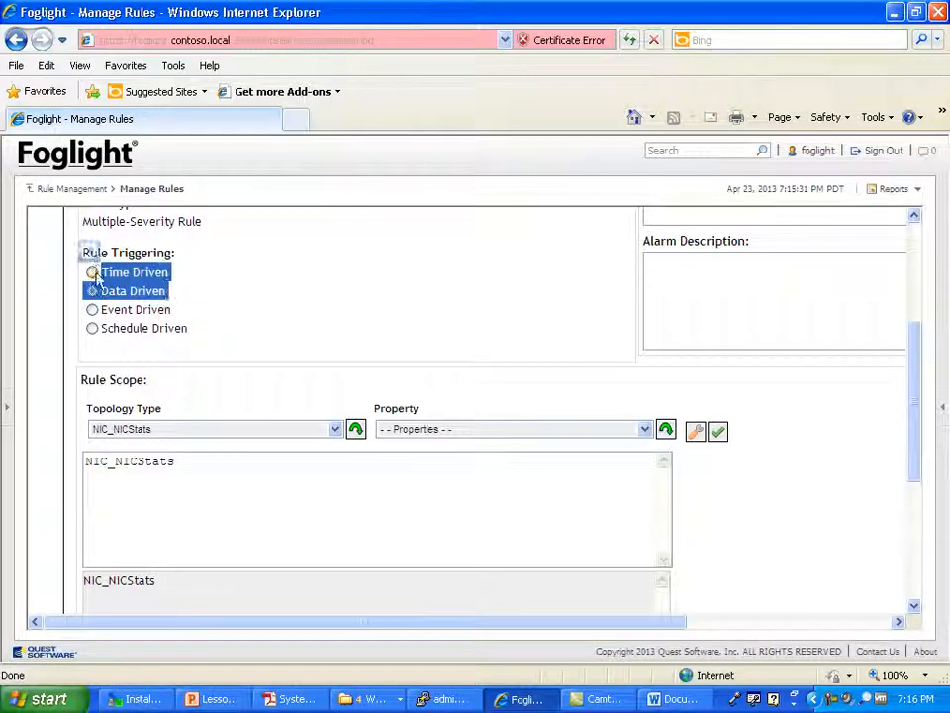
{"action": "double_click", "coordinate": [139, 273]}
{"action": "left_click", "coordinate": [156, 288]}
{"action": "key", "text": "ctrl+1"}
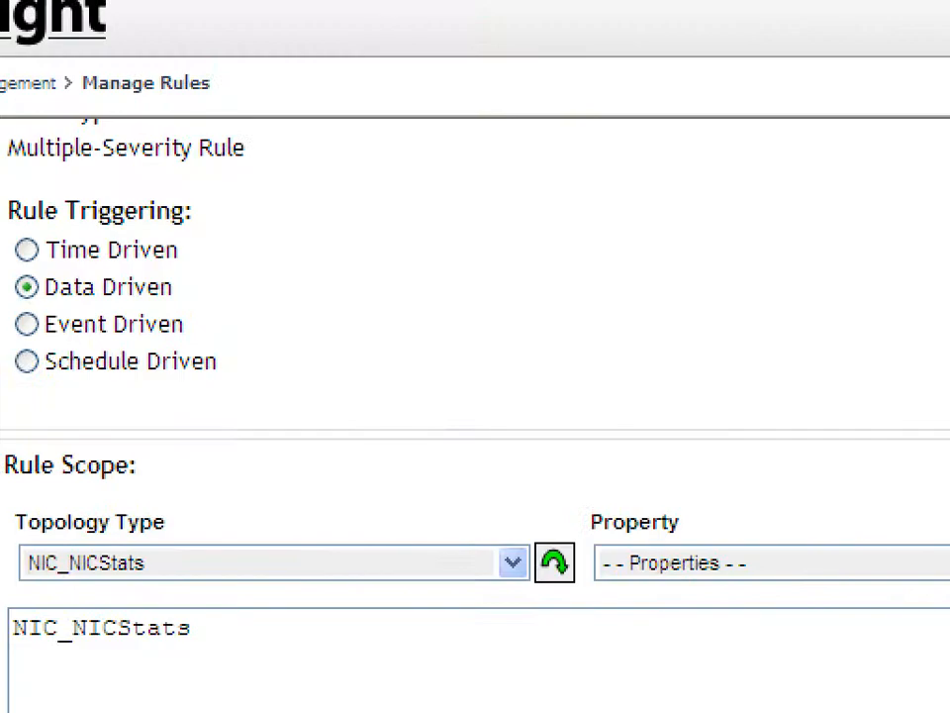
{"action": "left_click", "coordinate": [155, 288]}
{"action": "mouse_move", "coordinate": [210, 267]}
{"action": "left_mouse_down"}
{"action": "mouse_move", "coordinate": [40, 271]}
{"action": "mouse_move", "coordinate": [228, 228]}
{"action": "mouse_move", "coordinate": [212, 265]}
{"action": "left_mouse_up"}
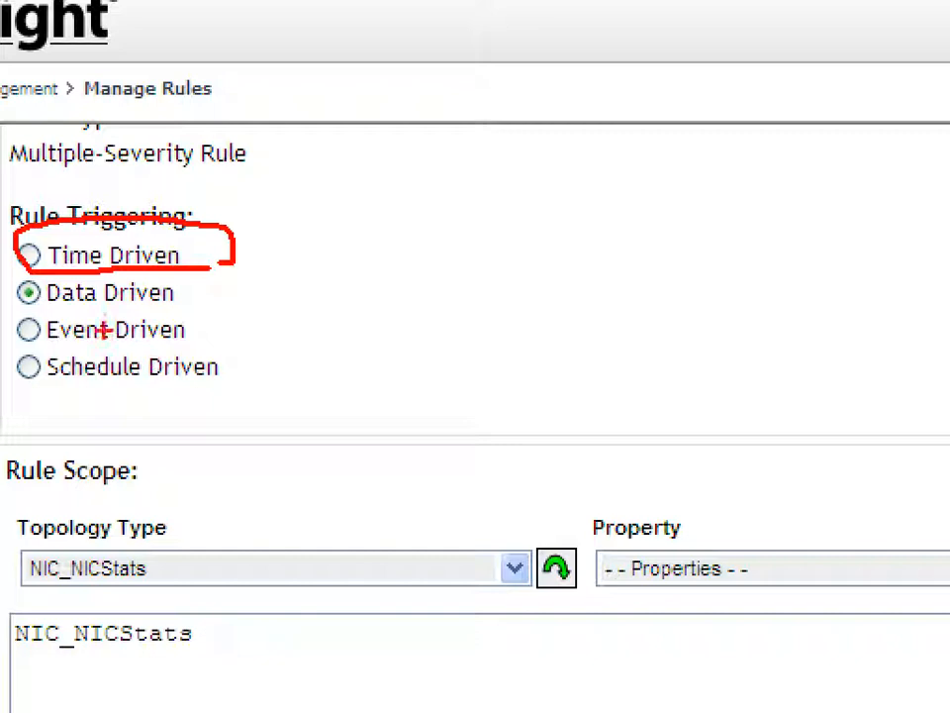
{"action": "mouse_move", "coordinate": [211, 266]}
{"action": "left_mouse_down"}
{"action": "mouse_move", "coordinate": [19, 292]}
{"action": "mouse_move", "coordinate": [208, 272]}
{"action": "left_mouse_up"}
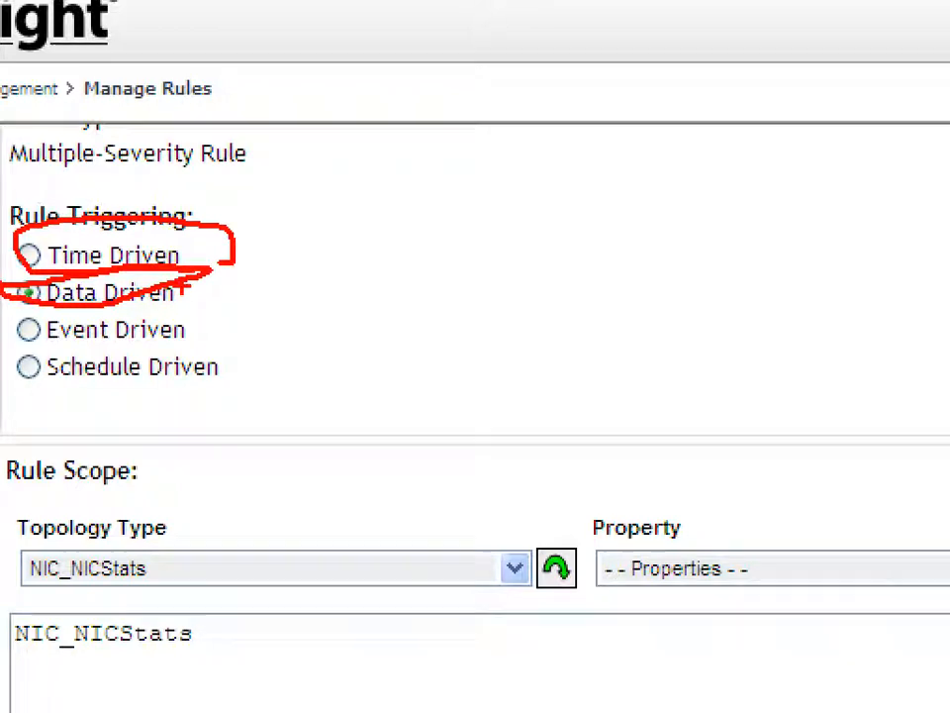
{"action": "key", "text": "Escape"}
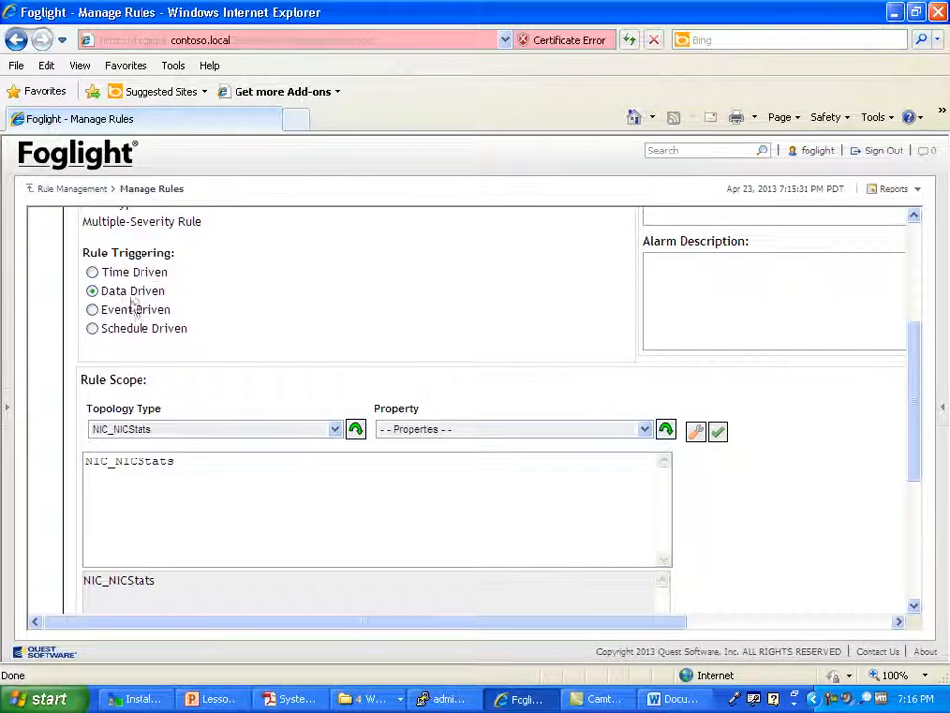
- Examine the Data Driven triggering setting and the topology types available for the rule scope
{"action": "triple_click", "coordinate": [119, 291]}
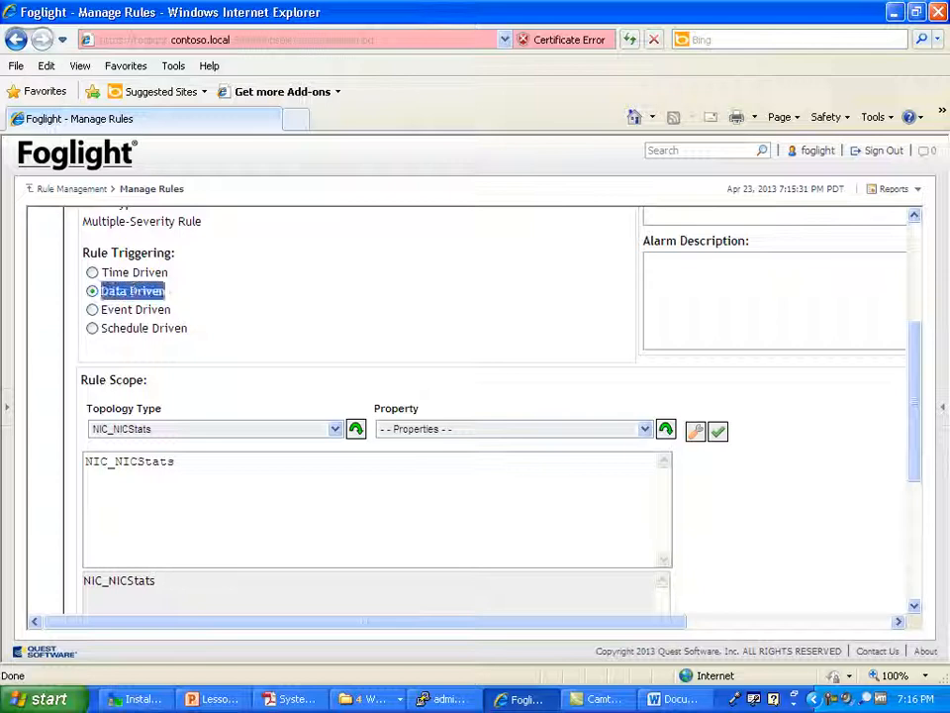
{"action": "left_click", "coordinate": [257, 496]}
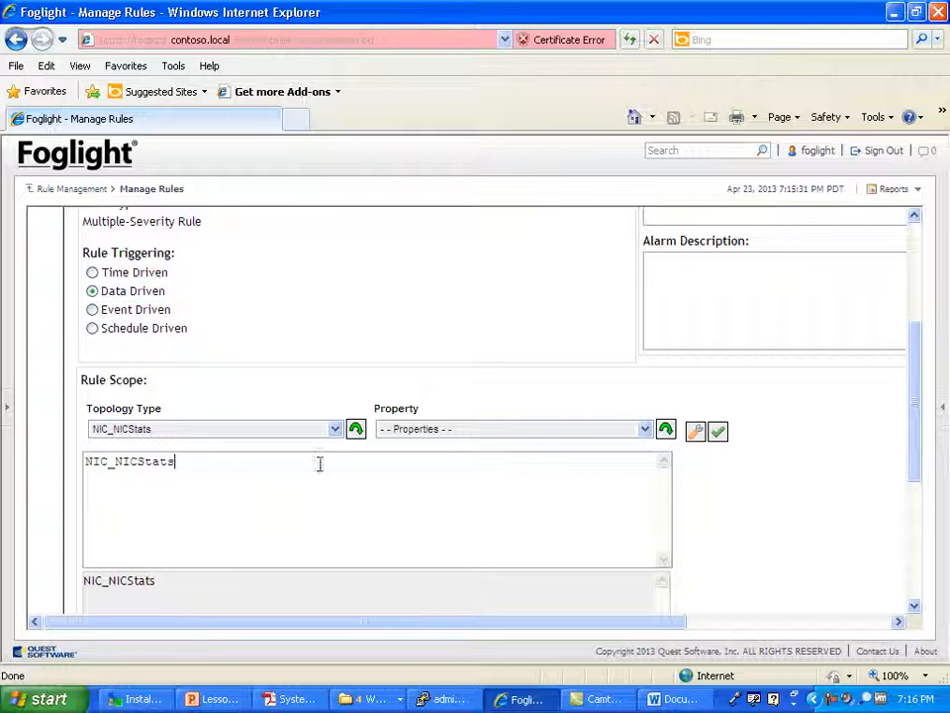
{"action": "left_click", "coordinate": [161, 431]}
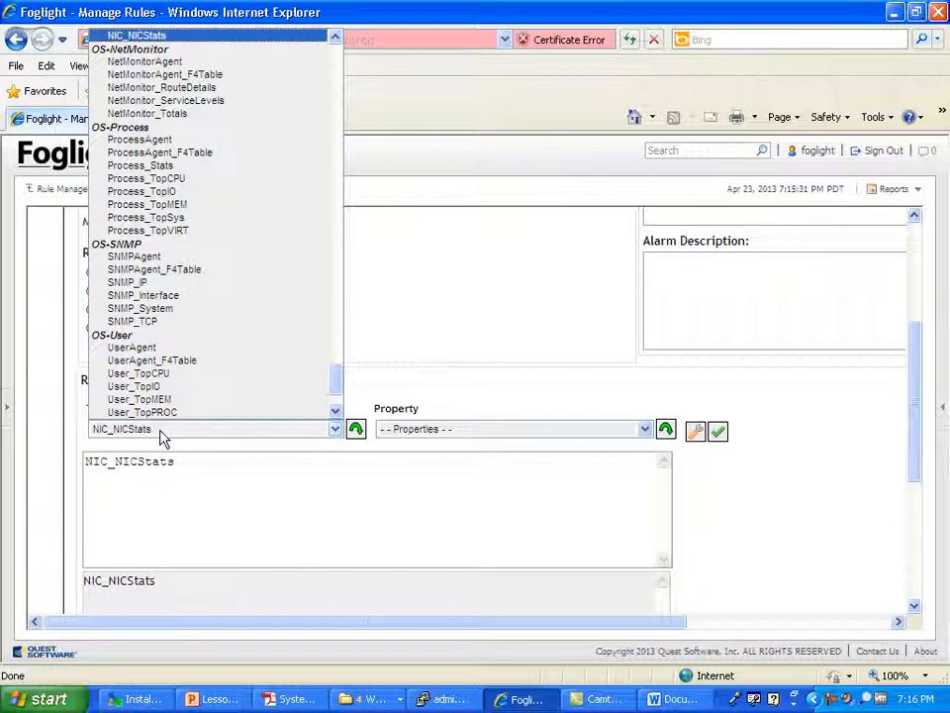
{"action": "left_click", "coordinate": [163, 439]}
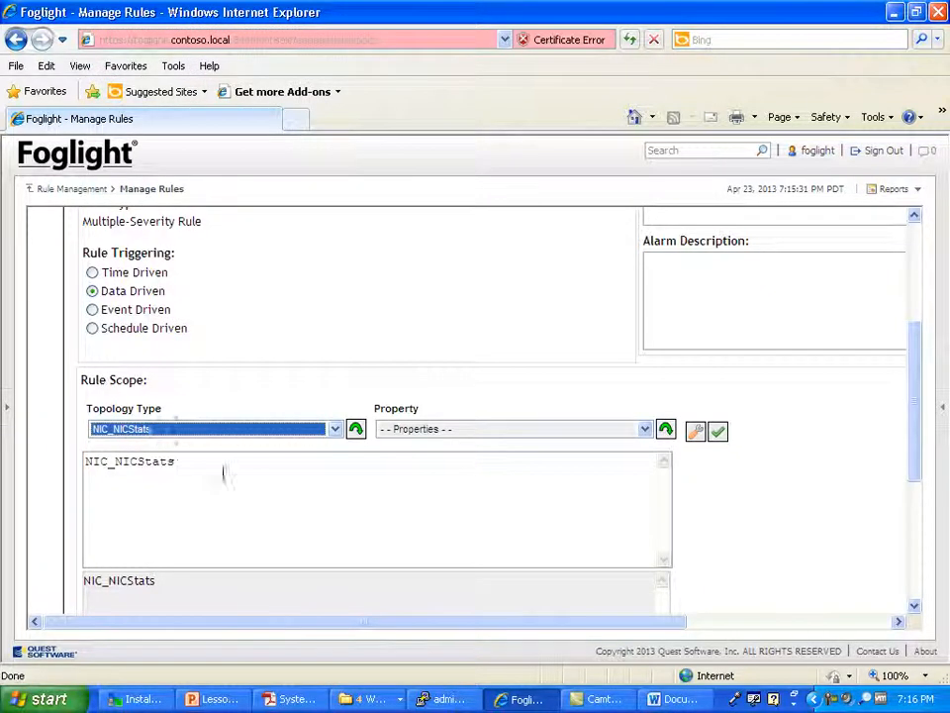
- Validate the NIC_NICStats rule scope query and review the objects it impacts
{"action": "left_click", "coordinate": [717, 430]}
{"action": "scroll", "coordinate": [499, 461], "scroll_direction": "down", "scroll_amount": 5}
{"action": "left_click", "coordinate": [248, 305]}
{"action": "scroll", "coordinate": [500, 335], "scroll_direction": "up", "scroll_amount": 1}
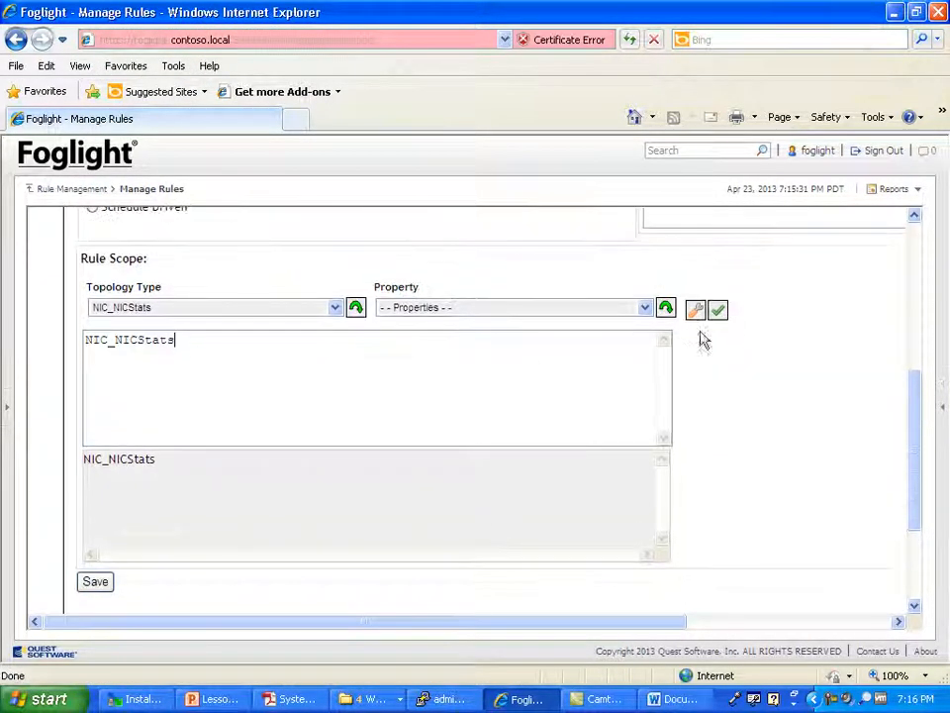
{"action": "left_click", "coordinate": [719, 314]}
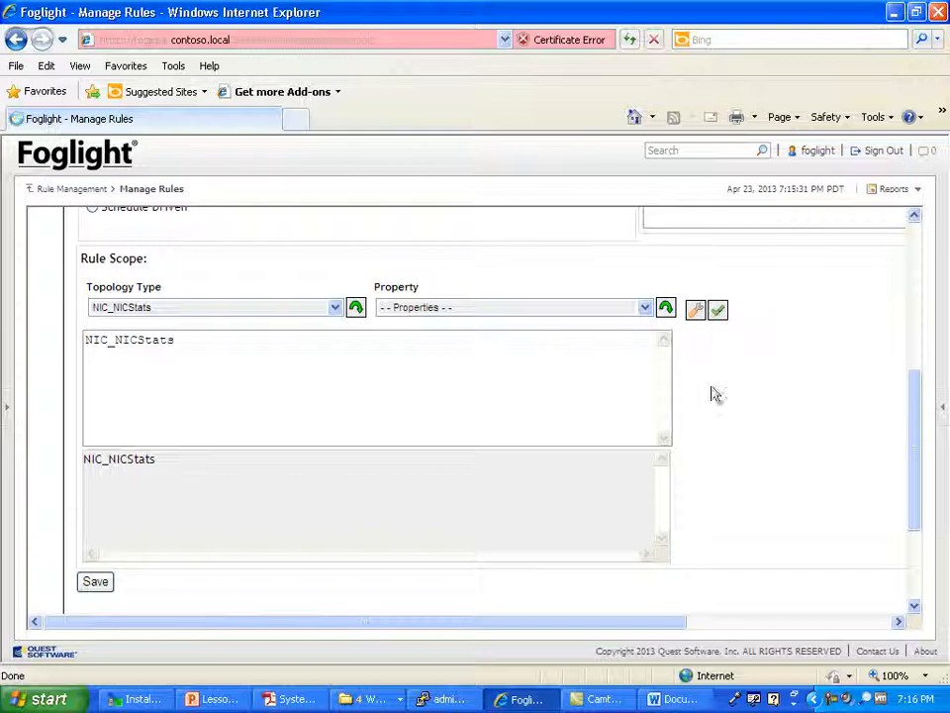
{"action": "scroll", "coordinate": [609, 434], "scroll_direction": "down", "scroll_amount": 3}
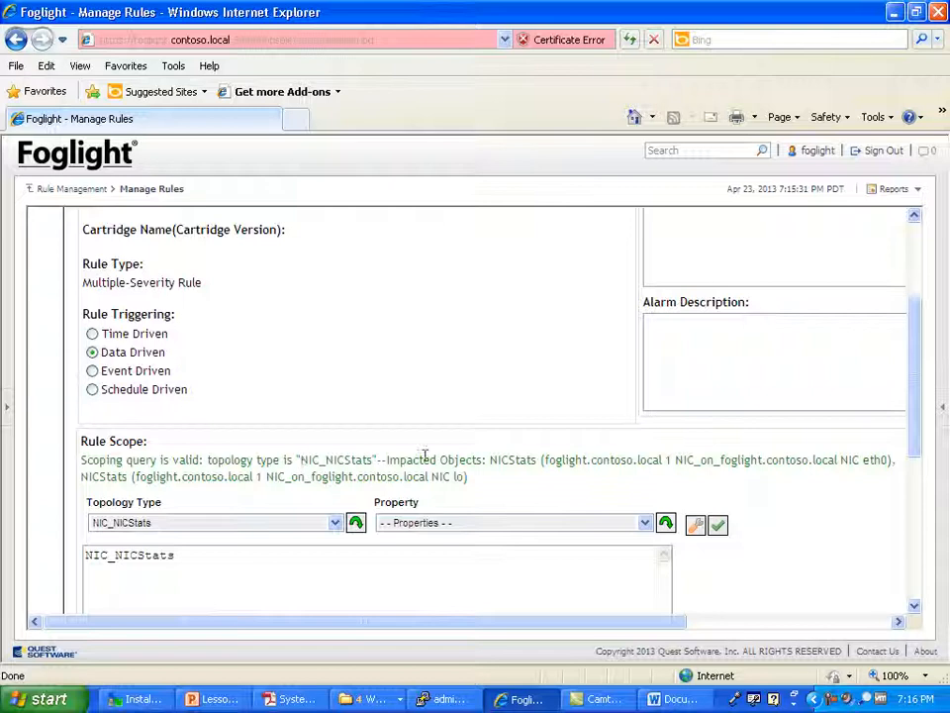
{"action": "left_click_drag", "start_coordinate": [387, 459], "coordinate": [831, 453]}
{"action": "left_click", "coordinate": [671, 460]}
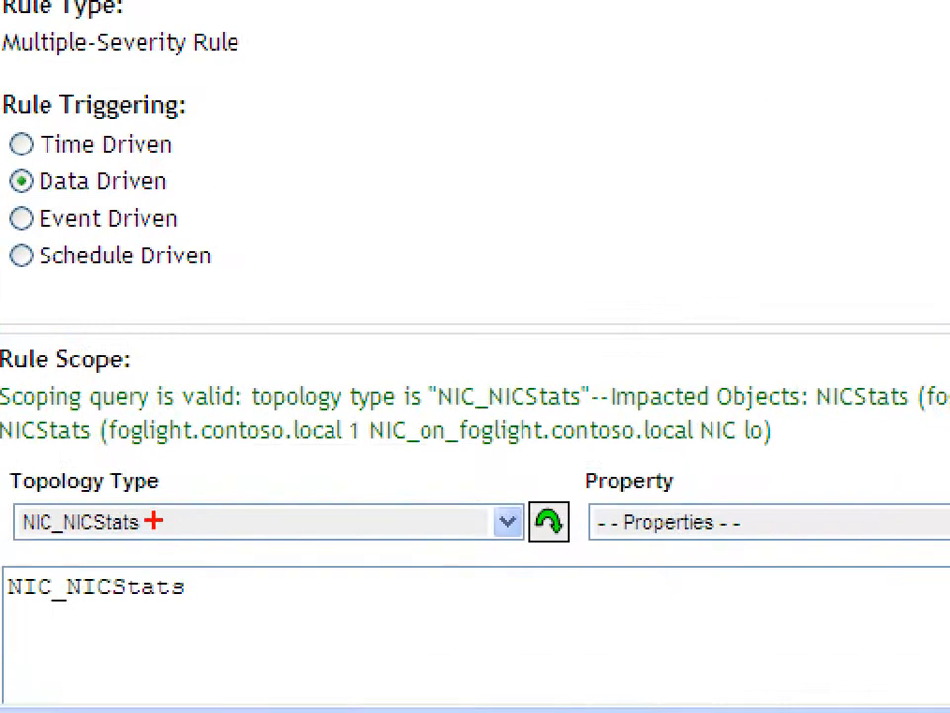
{"action": "mouse_move", "coordinate": [160, 511]}
{"action": "left_mouse_down"}
{"action": "mouse_move", "coordinate": [83, 600]}
{"action": "mouse_move", "coordinate": [153, 533]}
{"action": "left_mouse_up"}
{"action": "key", "text": "Escape"}
- Try to narrow the rule scope query by adding where name like '%fog%', and validate it
{"action": "left_click", "coordinate": [318, 555]}
{"action": "scroll", "coordinate": [317, 557], "scroll_direction": "down", "scroll_amount": 1}
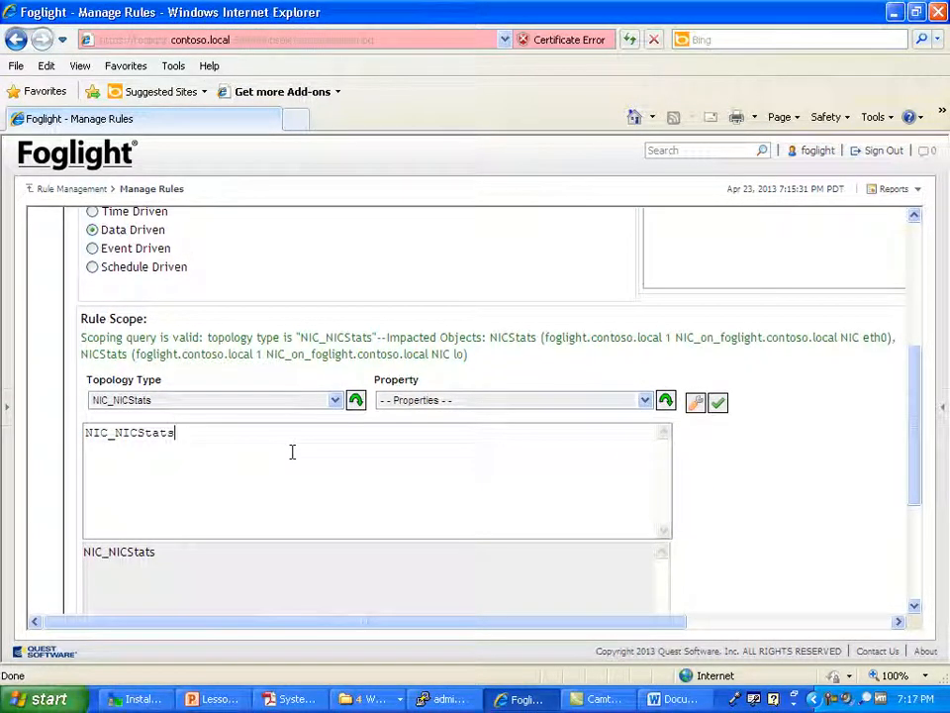
{"action": "type", "text": "where m"}
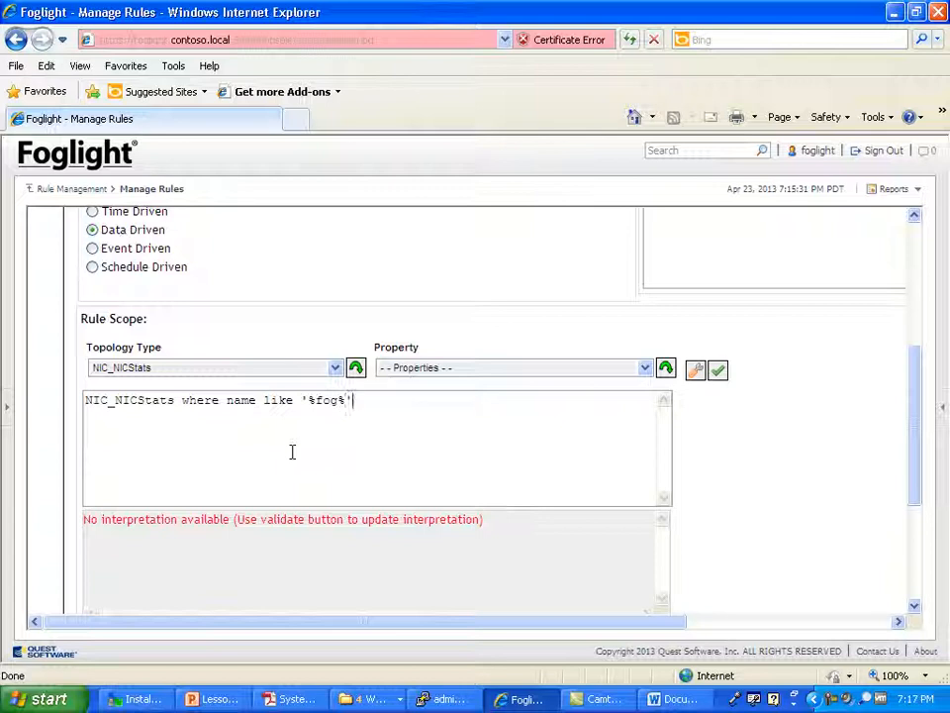
{"action": "left_click", "coordinate": [718, 369]}
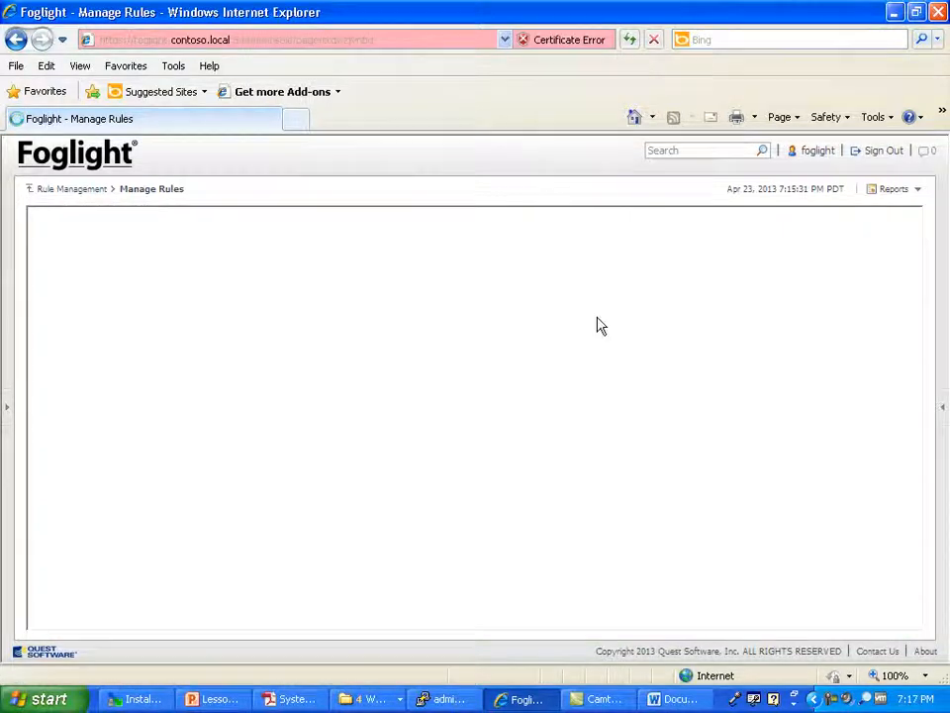
{"action": "scroll", "coordinate": [485, 539], "scroll_direction": "down", "scroll_amount": 5}
{"action": "left_click_drag", "start_coordinate": [208, 398], "coordinate": [294, 398]}
- Change the scope query's filter to agent.name like '%fog%', validate it and review the impacted objects
{"action": "left_click", "coordinate": [268, 474]}
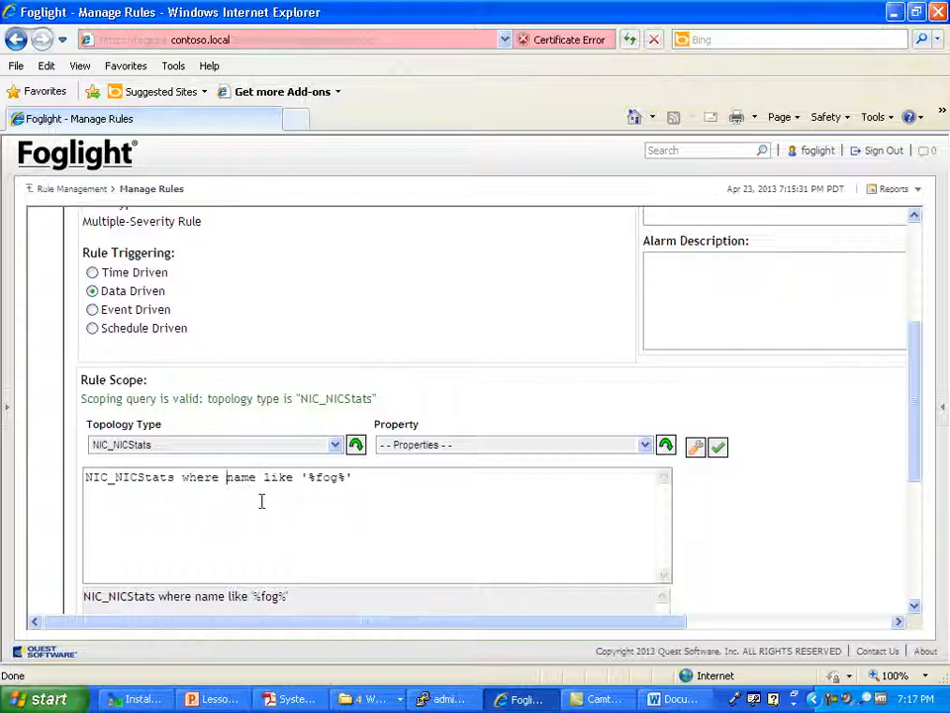
{"action": "type", "text": "agent."}
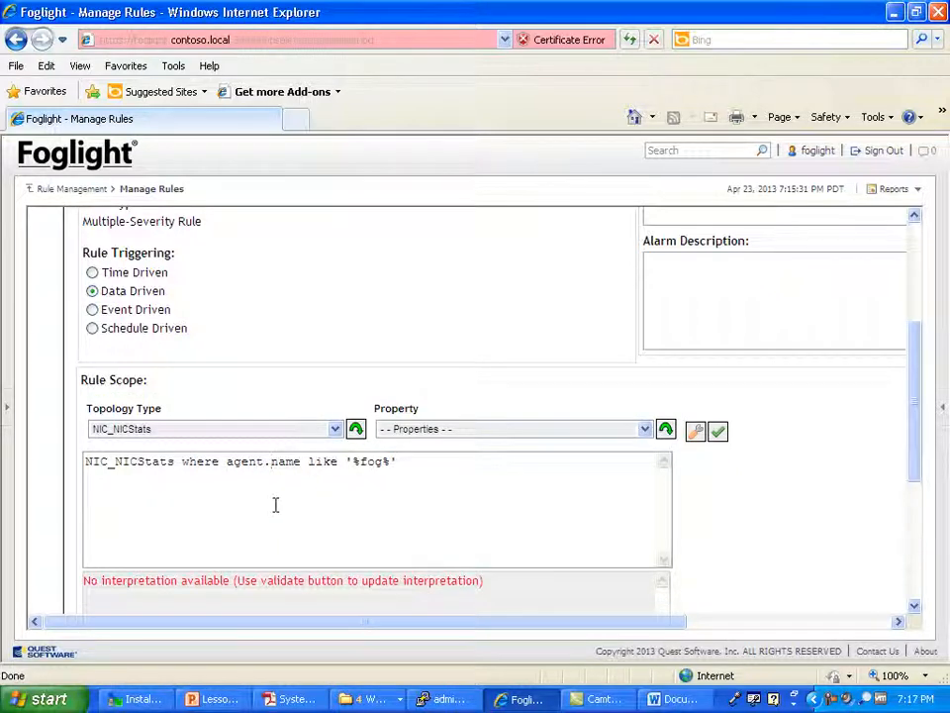
{"action": "left_click", "coordinate": [720, 432]}
{"action": "scroll", "coordinate": [633, 439], "scroll_direction": "down", "scroll_amount": 5}
{"action": "left_click_drag", "start_coordinate": [469, 415], "coordinate": [642, 399]}
{"action": "left_click", "coordinate": [386, 492]}
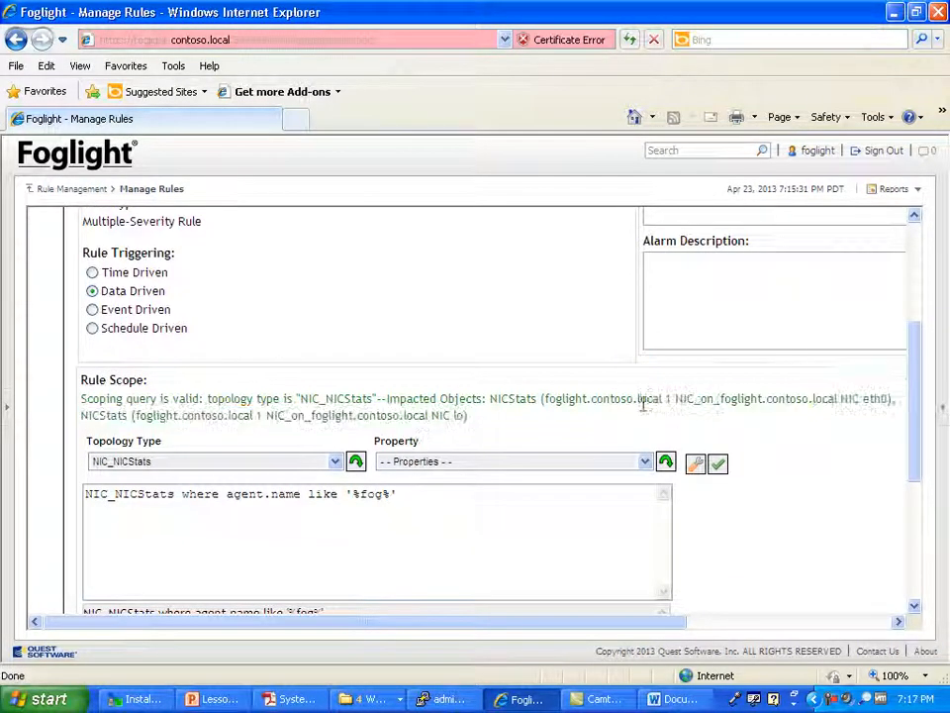
- Remove the where clause so the rule scope query is only NIC_NICStats, and validate it
{"action": "left_click_drag", "start_coordinate": [418, 494], "coordinate": [238, 492]}
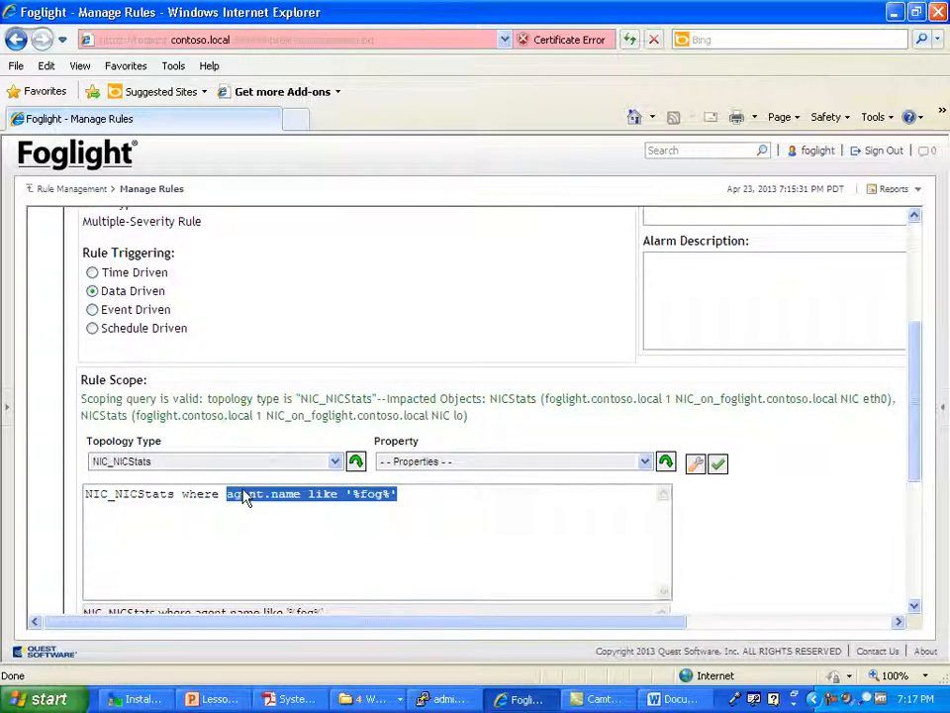
{"action": "left_click", "coordinate": [373, 496]}
{"action": "left_click_drag", "start_coordinate": [397, 494], "coordinate": [191, 509]}
{"action": "key", "text": "Delete"}
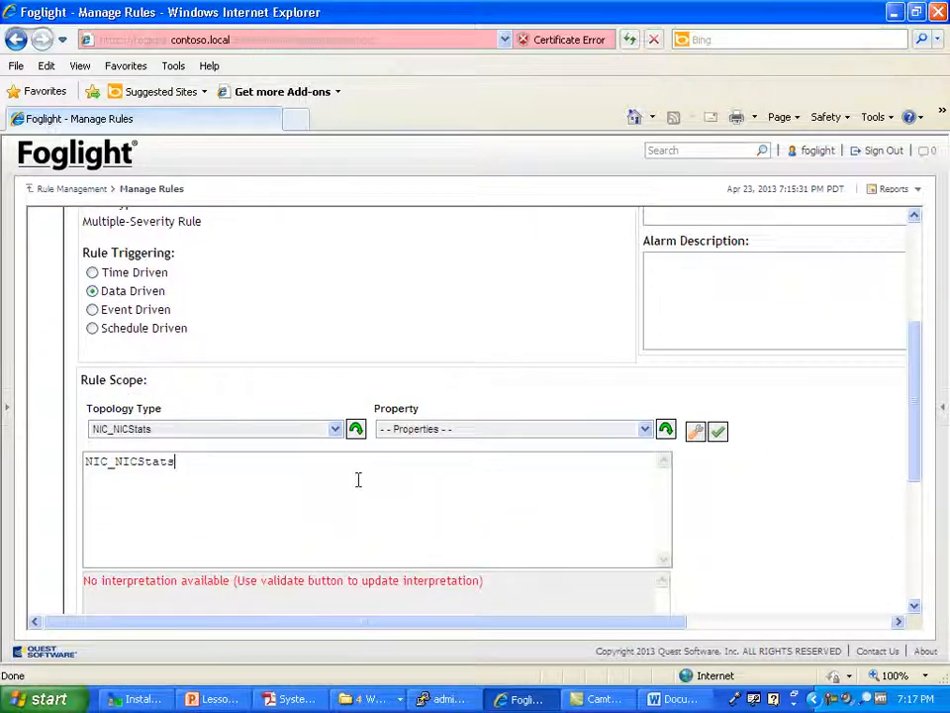
{"action": "left_click", "coordinate": [720, 431]}
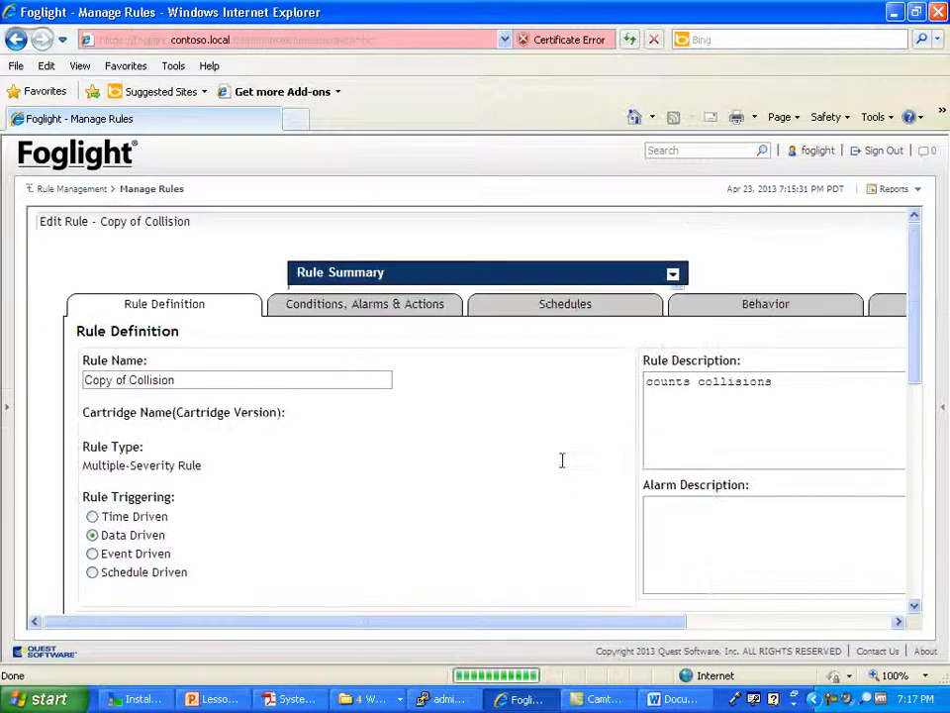
{"action": "scroll", "coordinate": [557, 414], "scroll_direction": "down", "scroll_amount": 3}
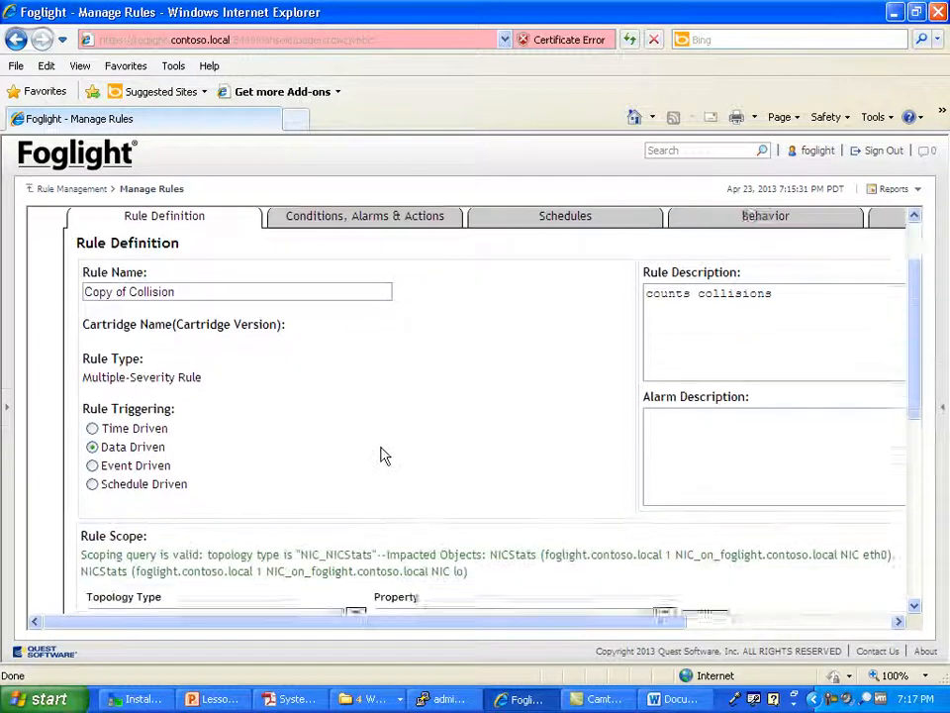
{"action": "left_click_drag", "start_coordinate": [664, 521], "coordinate": [768, 535]}
{"action": "left_click", "coordinate": [755, 533]}
{"action": "left_click", "coordinate": [433, 455]}
{"action": "scroll", "coordinate": [433, 455], "scroll_direction": "up", "scroll_amount": 3}
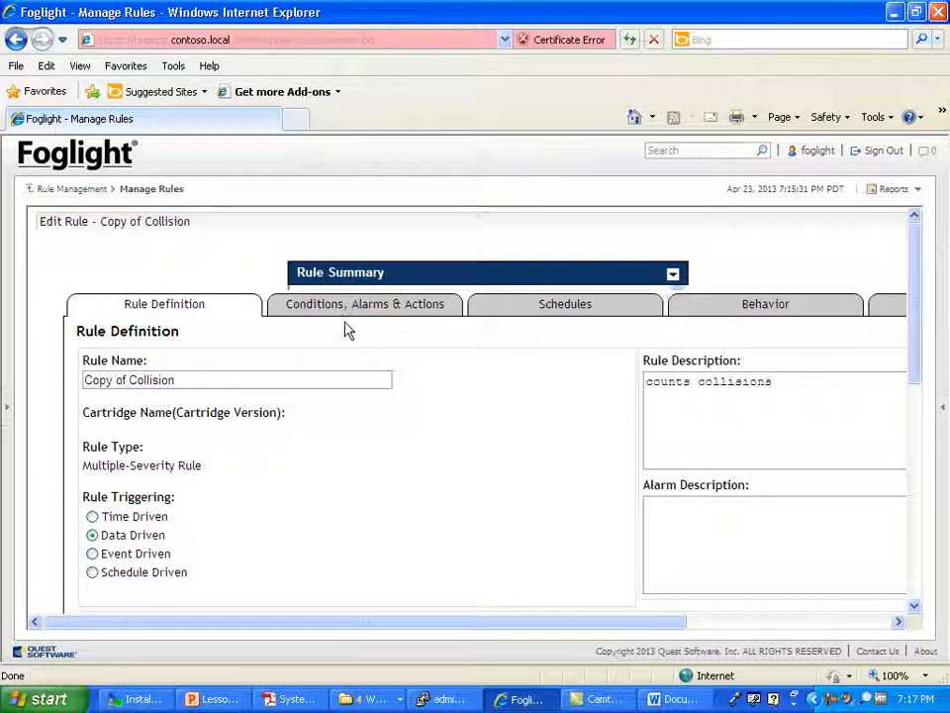
- Go to the rule's Conditions, Alarms & Actions without saving the rule definition again
{"action": "left_click", "coordinate": [348, 307]}
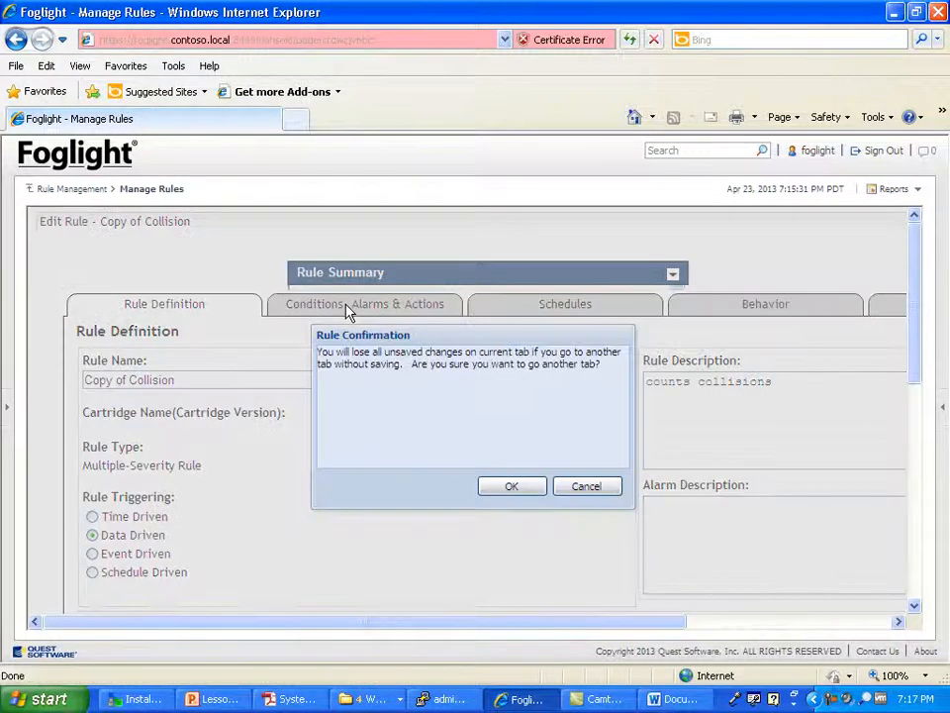
{"action": "left_click", "coordinate": [510, 487]}
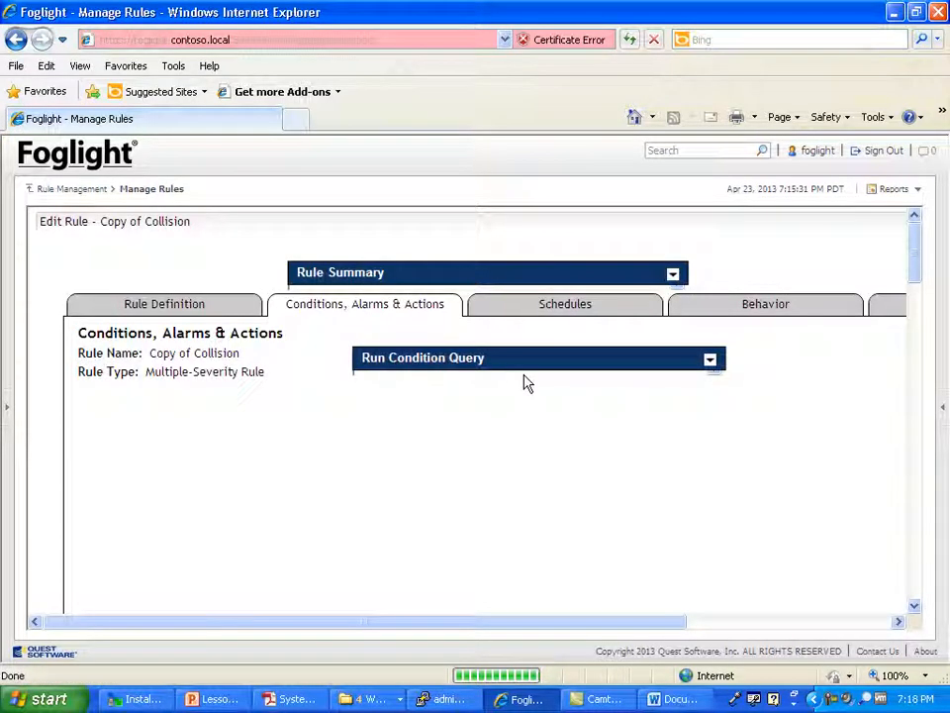
{"action": "scroll", "coordinate": [314, 340], "scroll_direction": "down", "scroll_amount": 2}
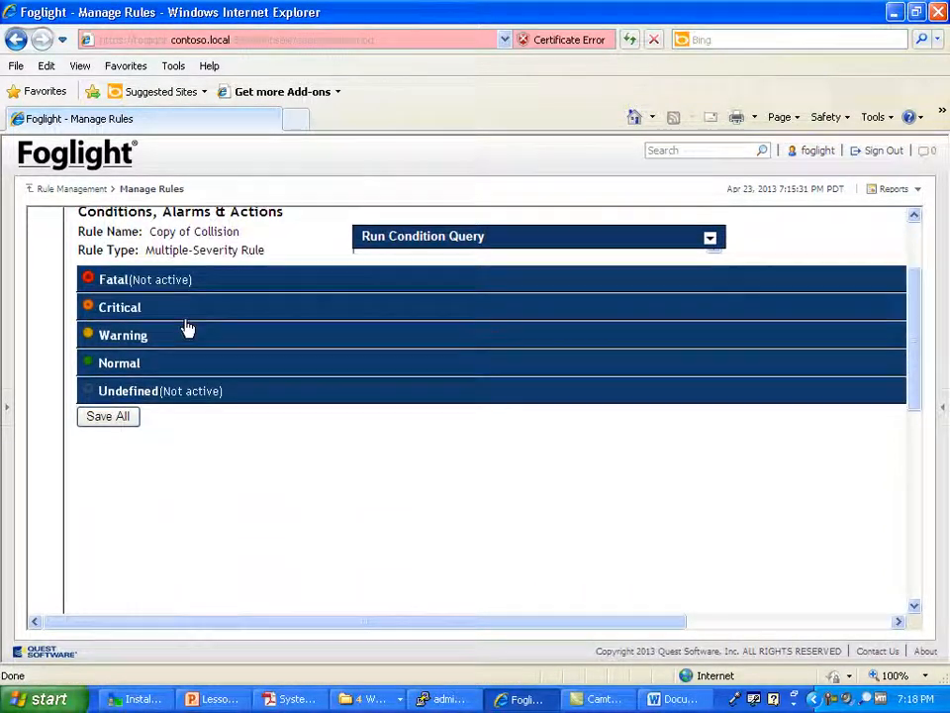
- Look through the Warning, Fatal, Critical and Normal severity levels of the Copy of Collision rule
{"action": "left_click", "coordinate": [149, 334]}
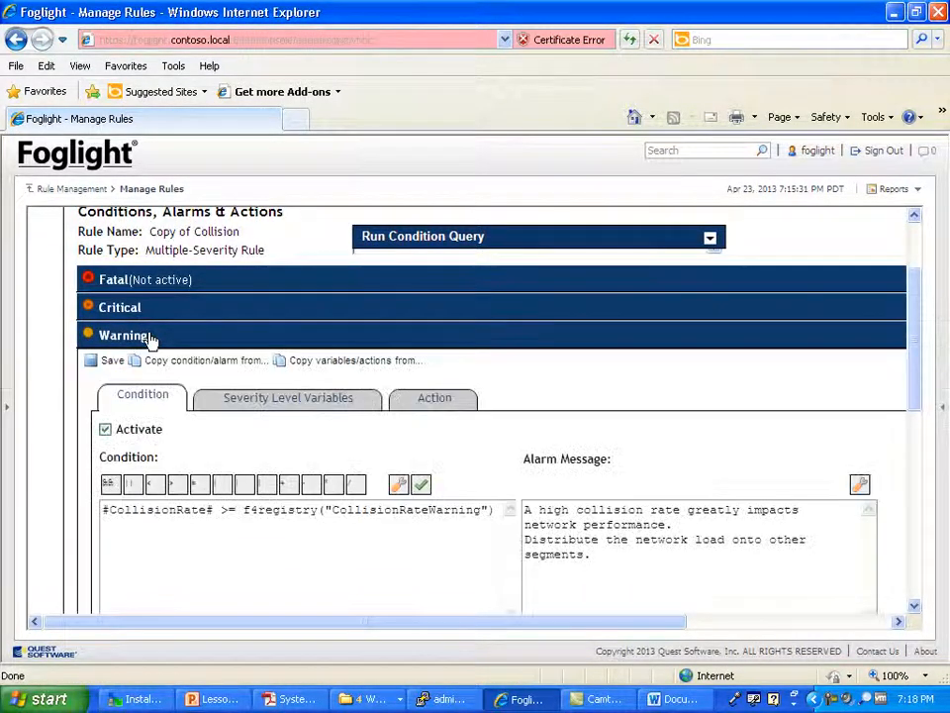
{"action": "left_click", "coordinate": [148, 334]}
{"action": "left_click", "coordinate": [168, 282]}
{"action": "left_click", "coordinate": [168, 314]}
{"action": "left_click", "coordinate": [168, 313]}
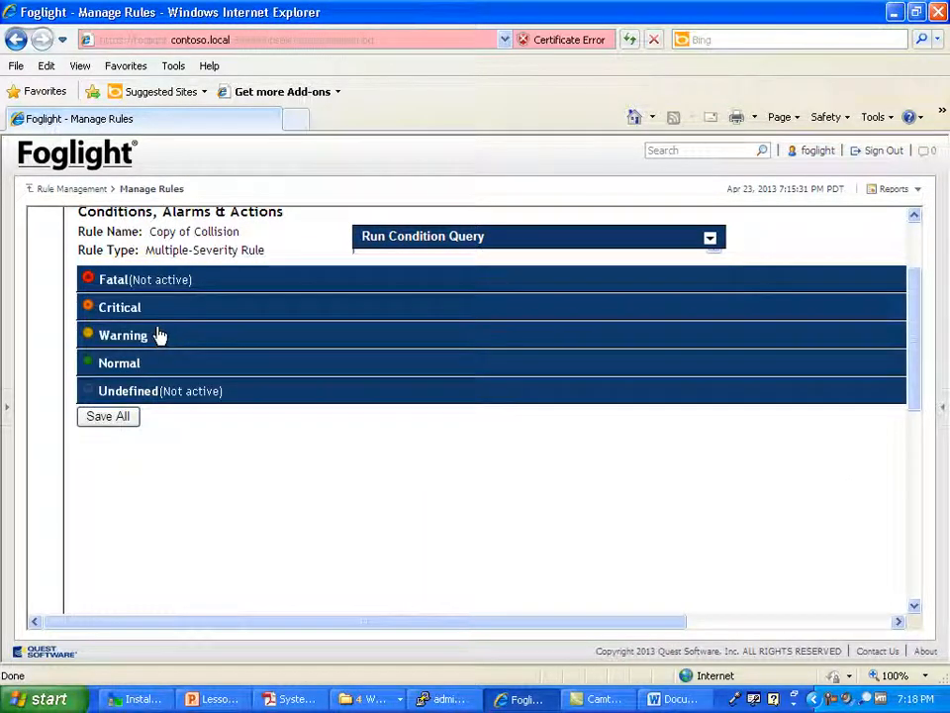
{"action": "left_click", "coordinate": [155, 362]}
{"action": "left_click", "coordinate": [154, 361]}
- Run f4registry("CollisionRateWarning") from the Warning condition as a condition query to check its value
{"action": "left_click", "coordinate": [155, 339]}
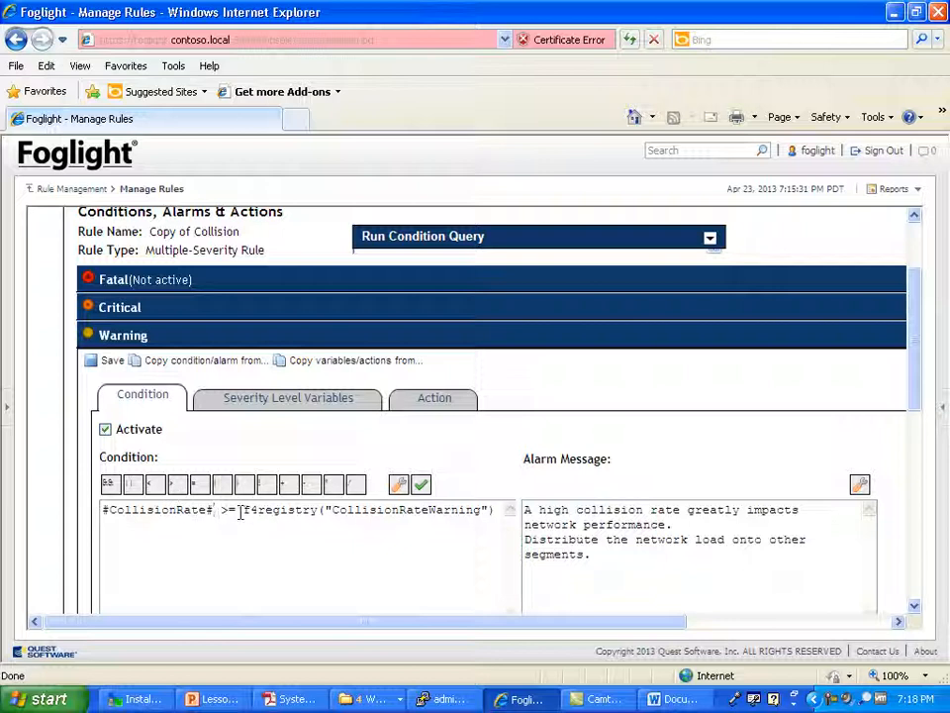
{"action": "mouse_move", "coordinate": [238, 509]}
{"action": "left_mouse_down"}
{"action": "mouse_move", "coordinate": [481, 510]}
{"action": "mouse_move", "coordinate": [242, 509]}
{"action": "left_mouse_up"}
{"action": "key", "text": "ctrl+c"}
{"action": "left_click", "coordinate": [507, 509]}
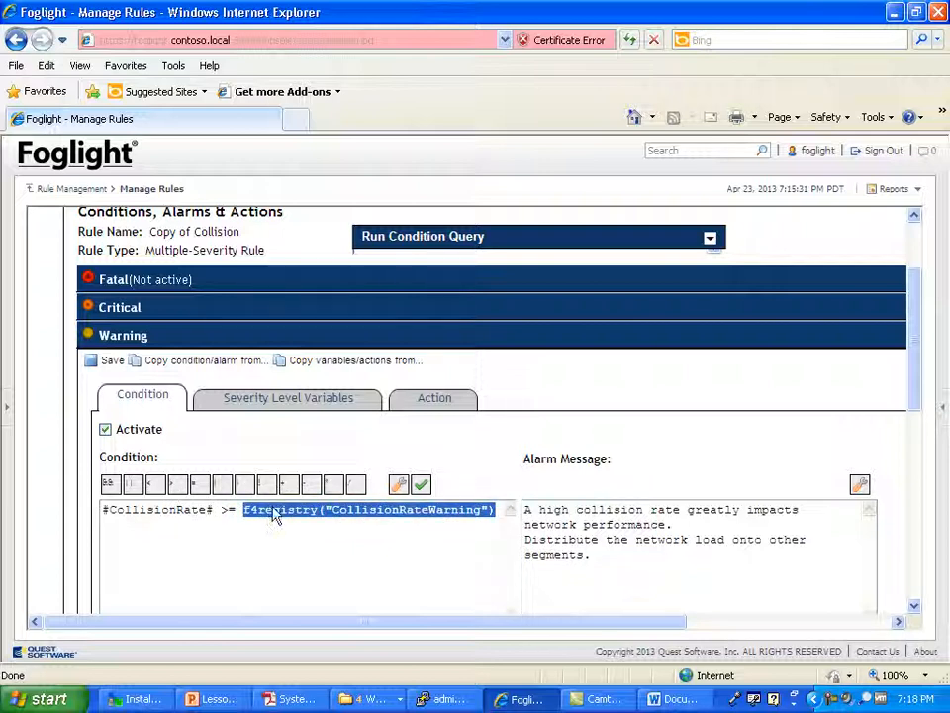
{"action": "left_click", "coordinate": [710, 238]}
{"action": "left_click", "coordinate": [553, 397]}
{"action": "key", "text": "ctrl+v"}
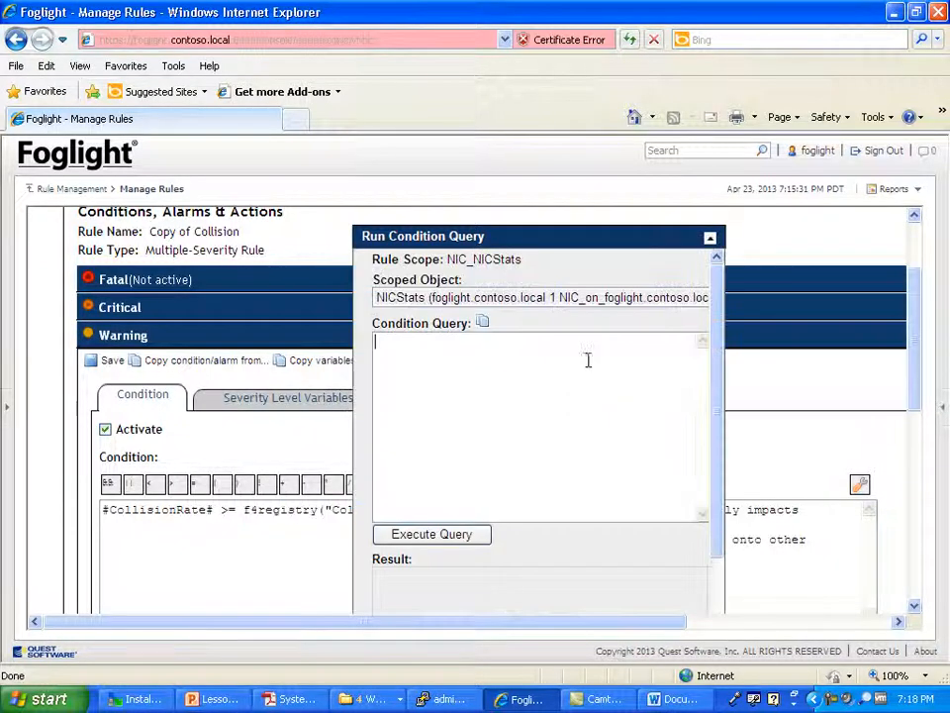
{"action": "left_click", "coordinate": [434, 535]}
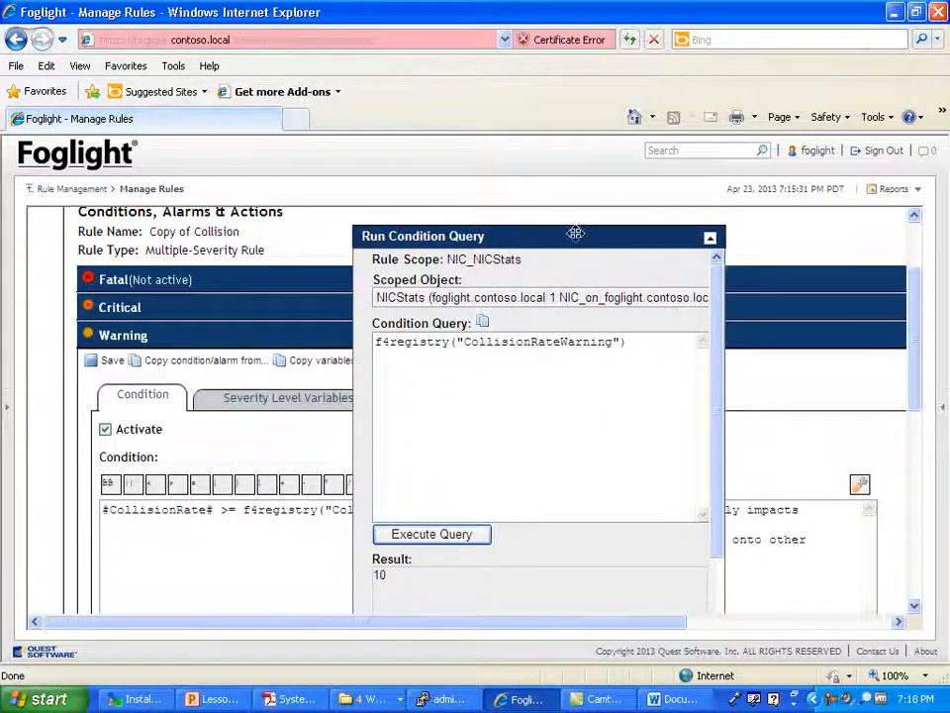
{"action": "left_click_drag", "start_coordinate": [573, 229], "coordinate": [690, 217]}
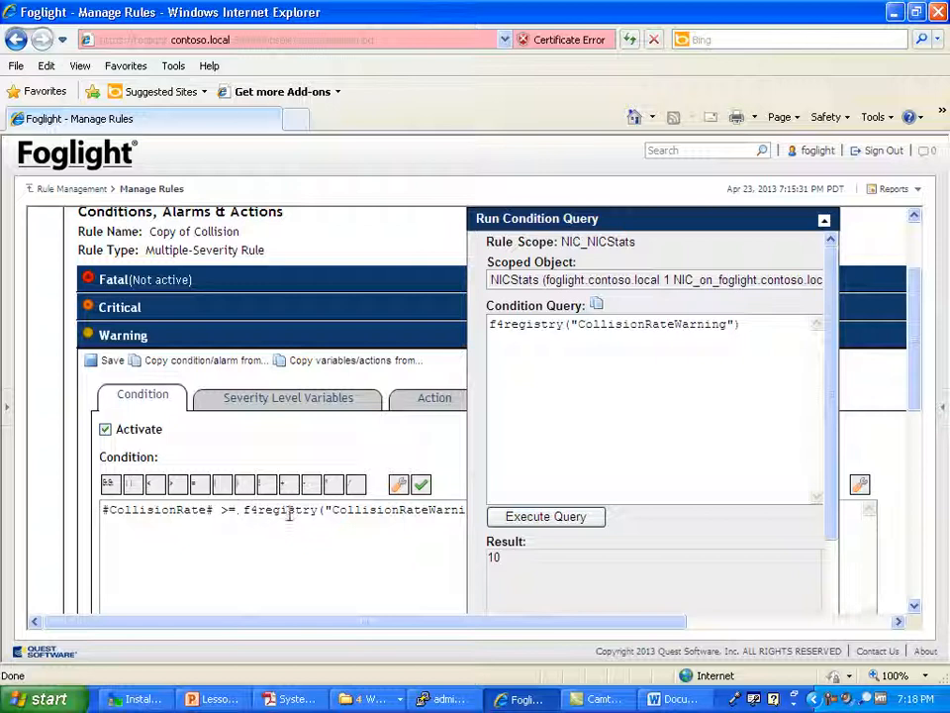
{"action": "left_click", "coordinate": [824, 223]}
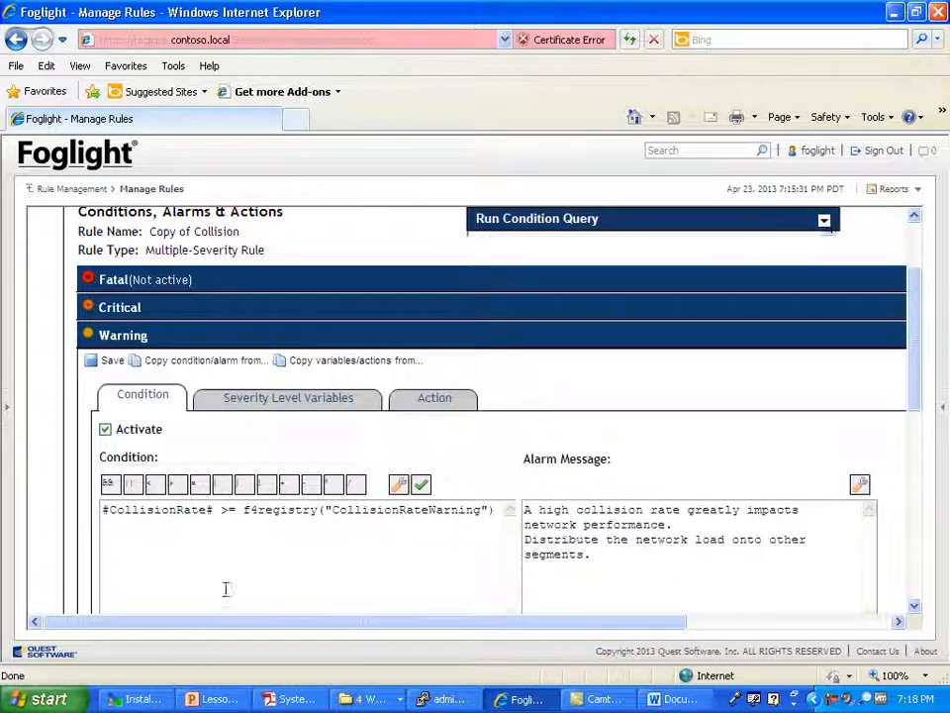
- Change the Warning condition to #CollisionRate# >= 10 and save the Warning severity level
{"action": "left_click_drag", "start_coordinate": [243, 509], "coordinate": [495, 509]}
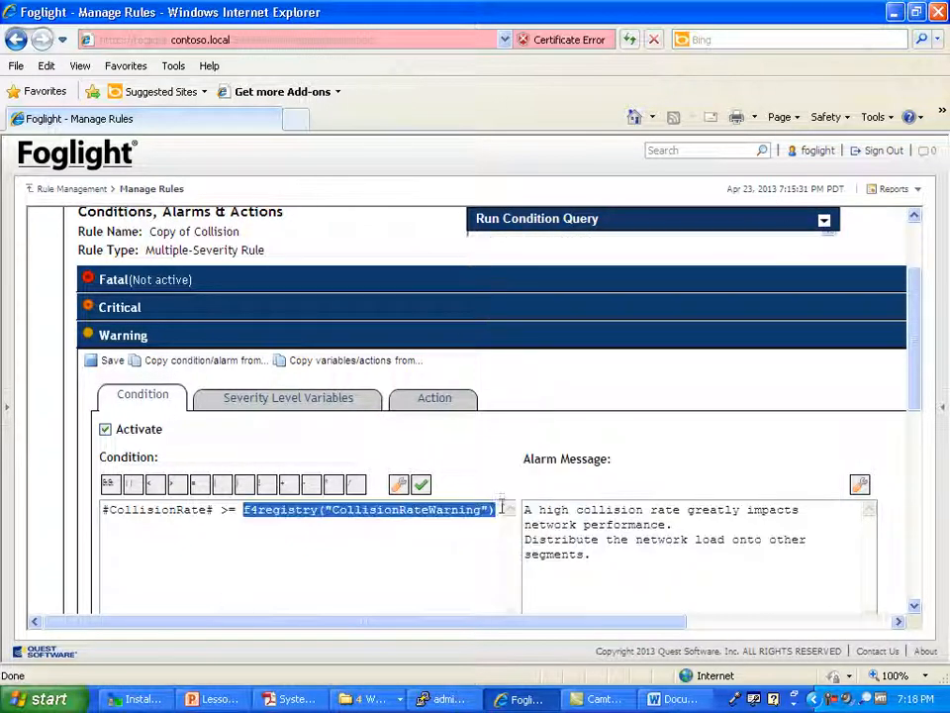
{"action": "left_click", "coordinate": [447, 515]}
{"action": "left_click_drag", "start_coordinate": [511, 509], "coordinate": [248, 527]}
{"action": "type", "text": "10"}
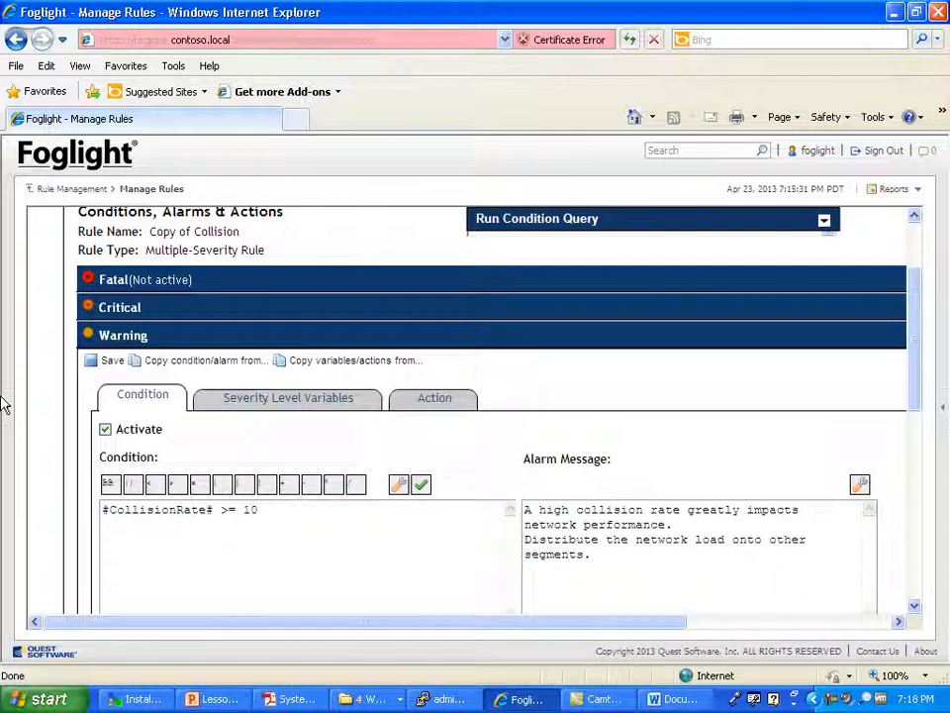
{"action": "left_click", "coordinate": [99, 365]}
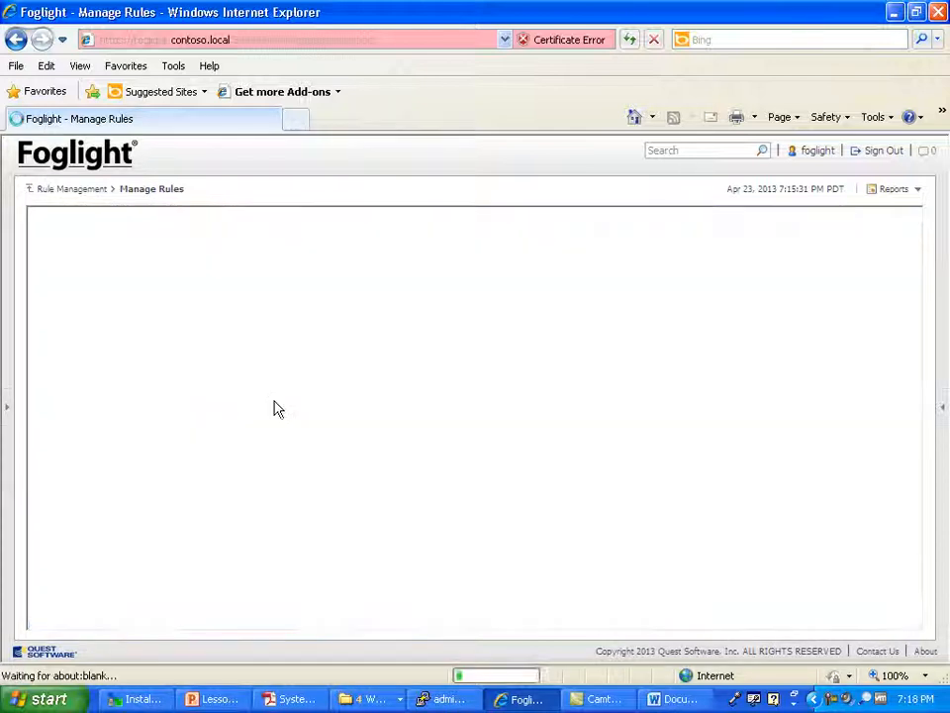
{"action": "scroll", "coordinate": [305, 488], "scroll_direction": "down", "scroll_amount": 3}
{"action": "left_click", "coordinate": [247, 327]}
{"action": "double_click", "coordinate": [187, 280]}
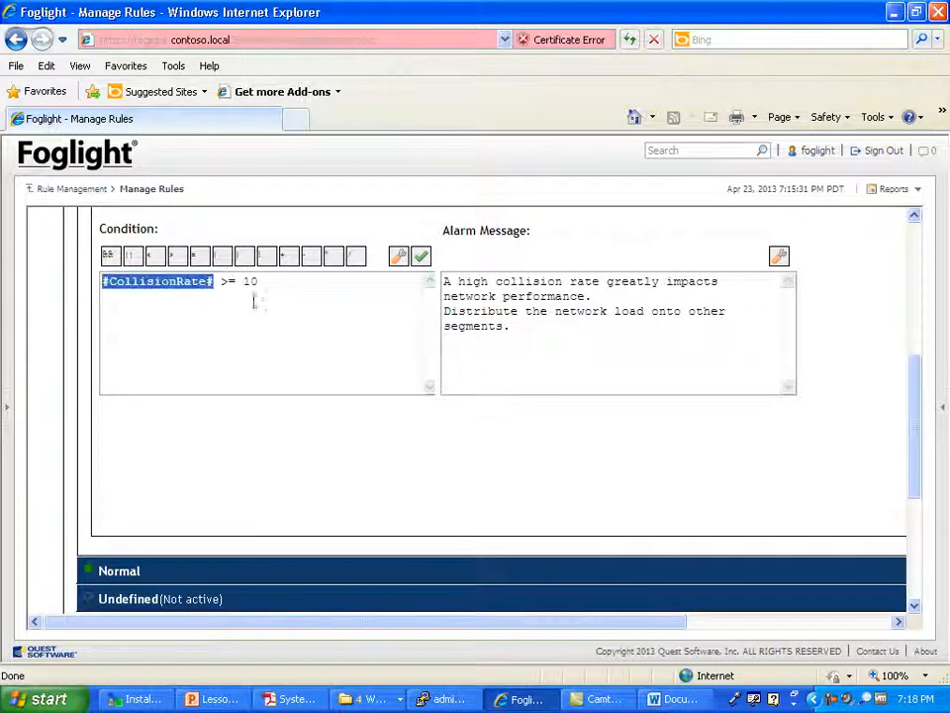
{"action": "left_click", "coordinate": [348, 338]}
{"action": "scroll", "coordinate": [348, 340], "scroll_direction": "up", "scroll_amount": 3}
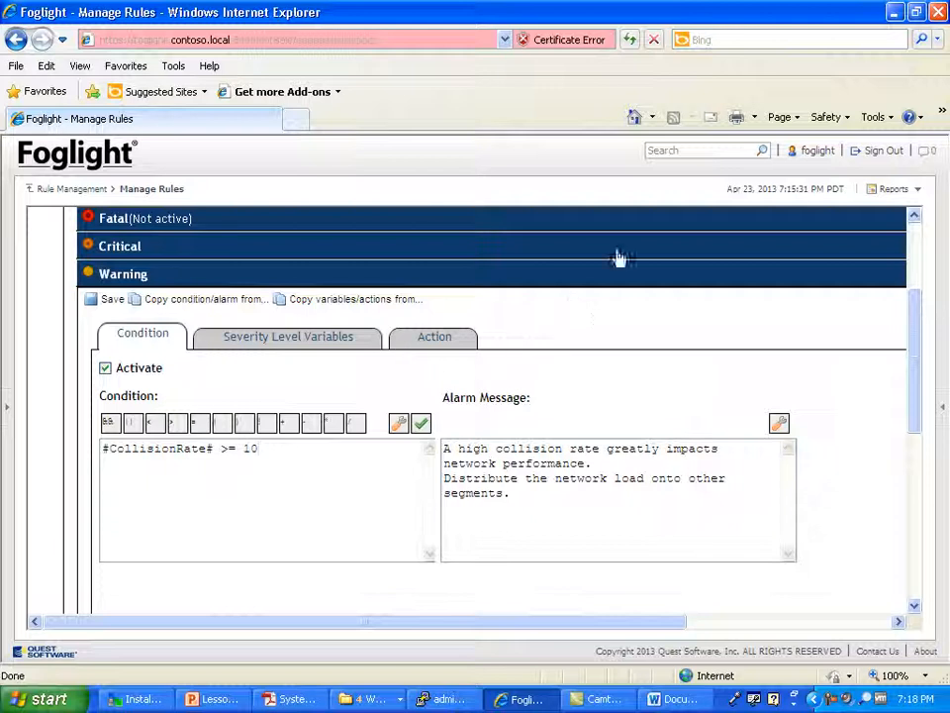
- Run #CollisionRate# alone as a condition query to check the collision rate the NIC agent reports
{"action": "scroll", "coordinate": [600, 327], "scroll_direction": "up", "scroll_amount": 3}
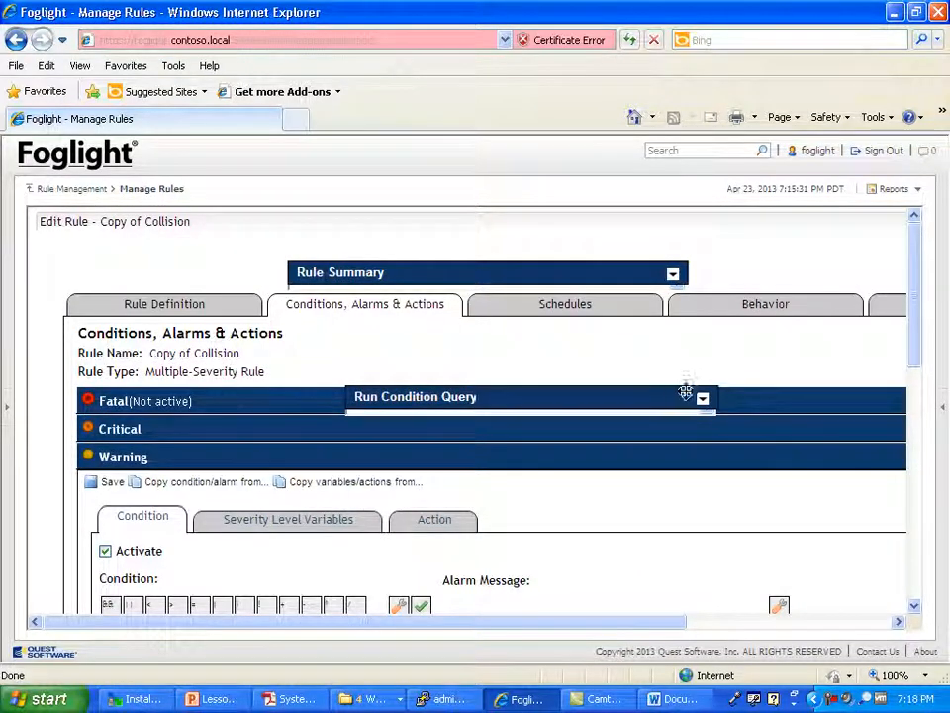
{"action": "left_click", "coordinate": [701, 399]}
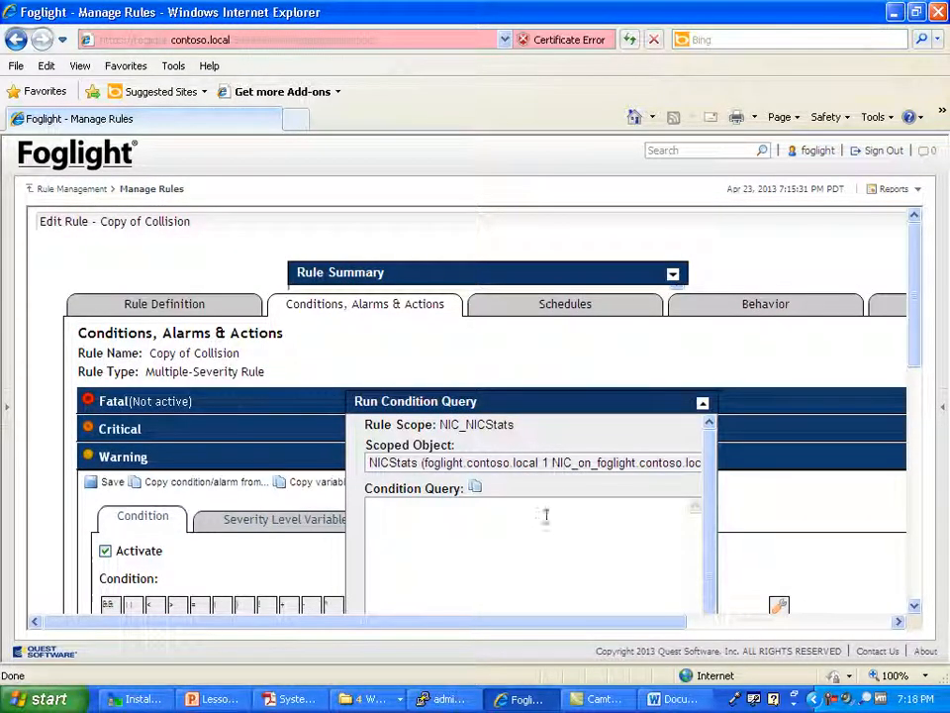
{"action": "left_click", "coordinate": [491, 496]}
{"action": "type", "text": "#CollisionRate#"}
{"action": "left_click_drag", "start_coordinate": [480, 405], "coordinate": [453, 233]}
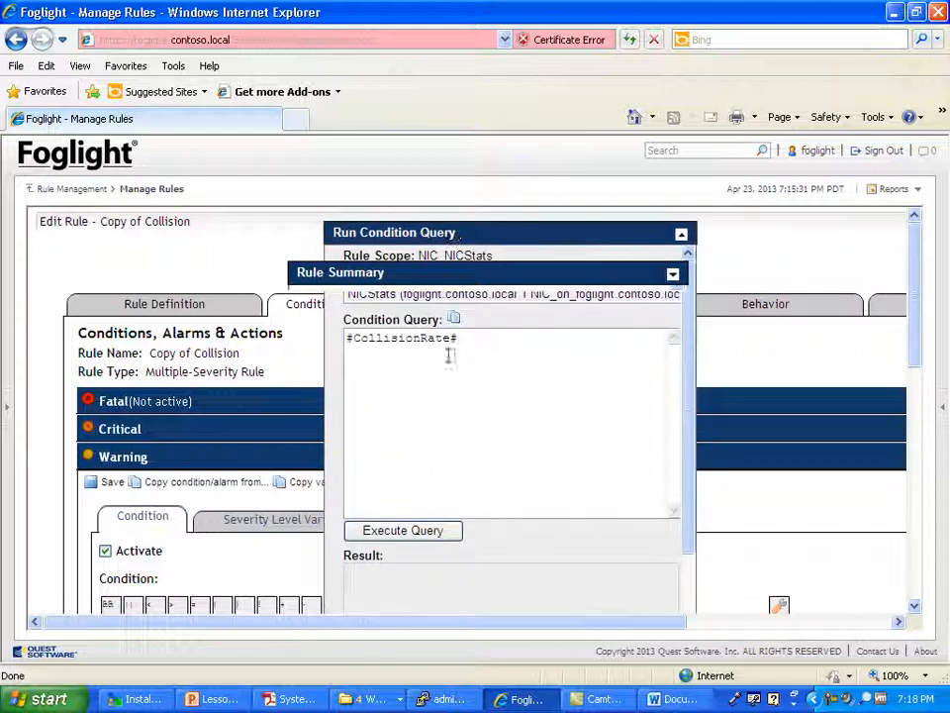
{"action": "left_click", "coordinate": [402, 531]}
{"action": "left_click_drag", "start_coordinate": [411, 588], "coordinate": [377, 629]}
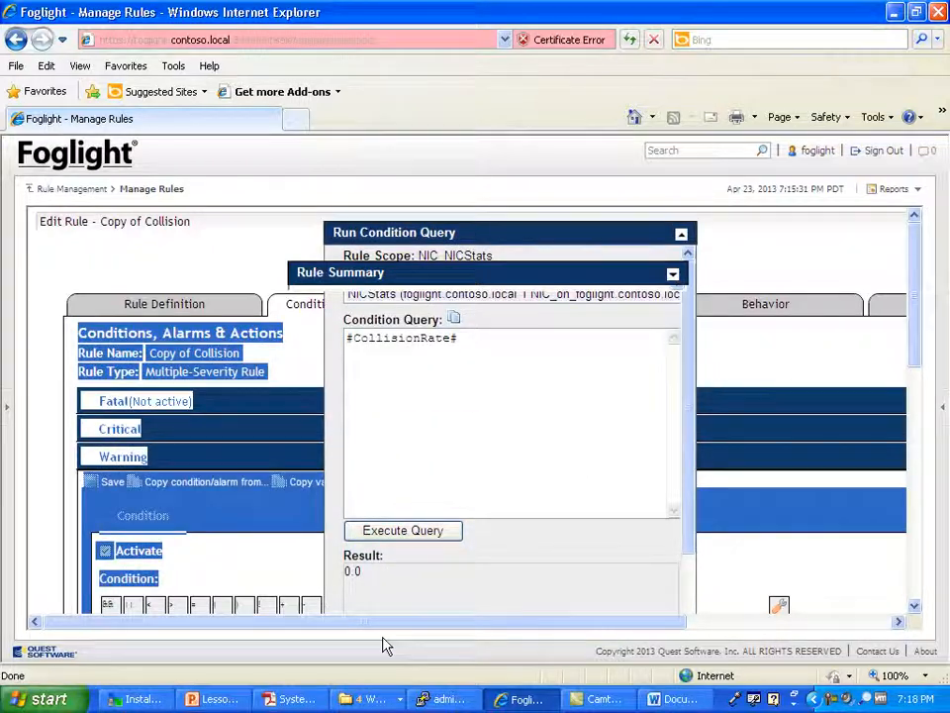
{"action": "left_click", "coordinate": [419, 574]}
{"action": "left_click", "coordinate": [681, 236]}
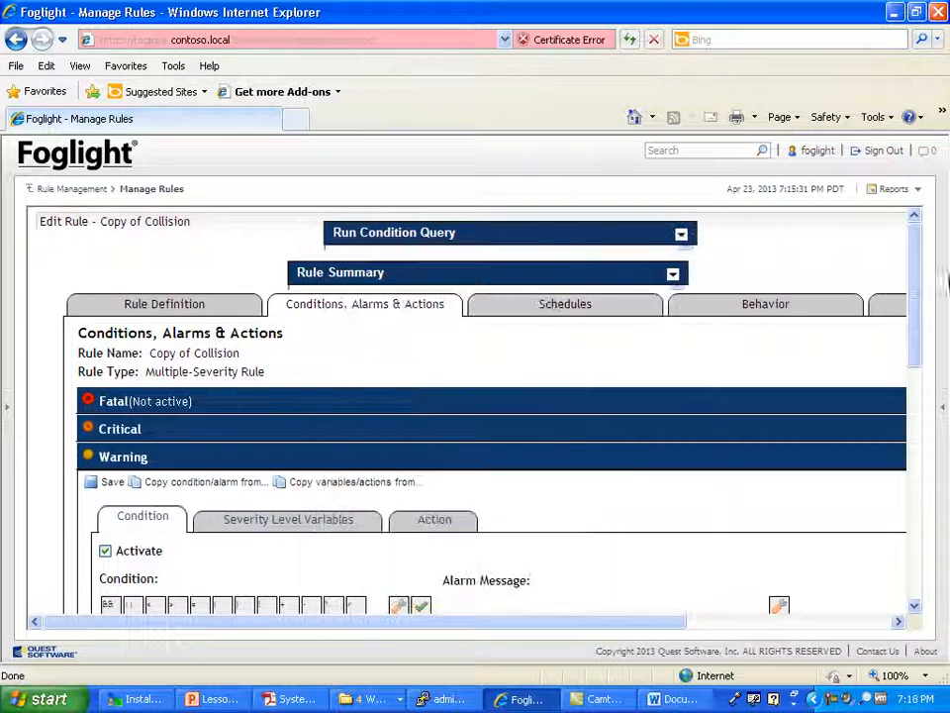
- Change the Warning condition to #CollisionRate# >= -1 and validate it
{"action": "left_click_drag", "start_coordinate": [914, 286], "coordinate": [886, 365]}
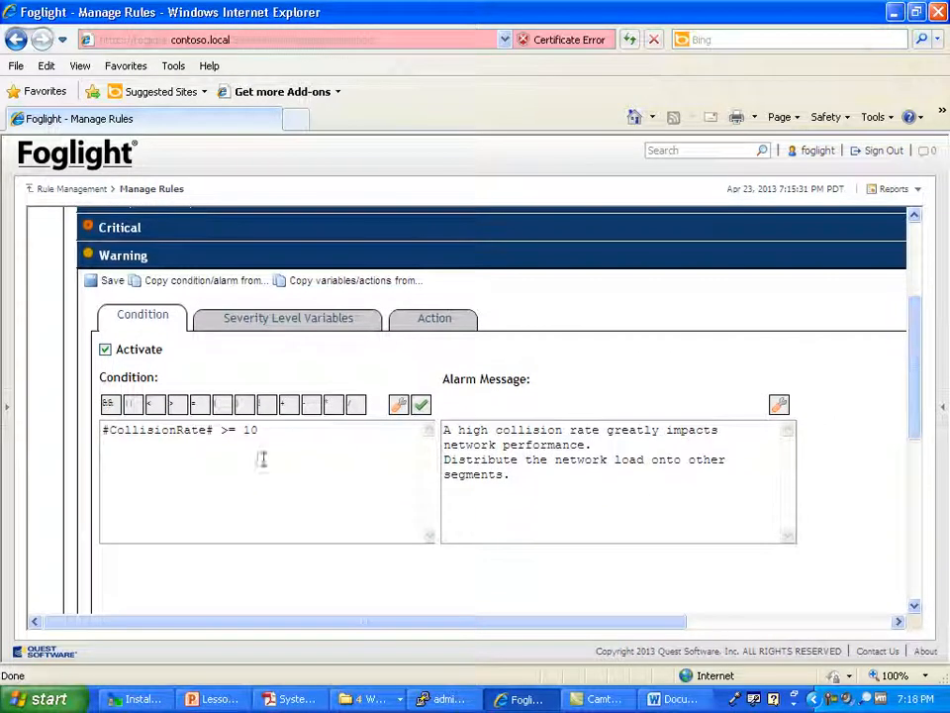
{"action": "left_click", "coordinate": [293, 436]}
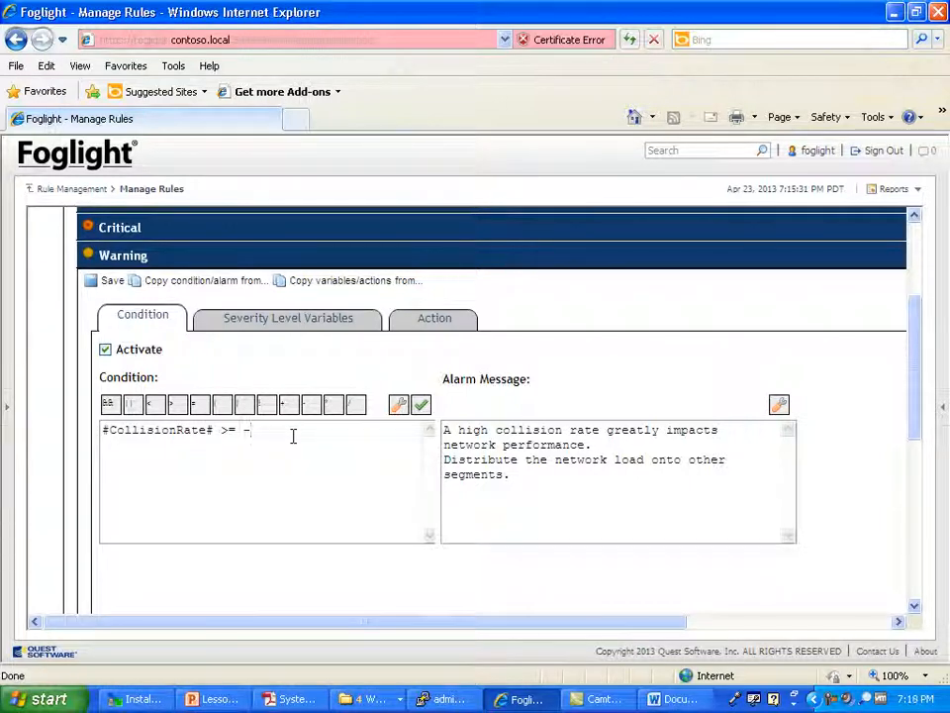
{"action": "type", "text": "-1"}
{"action": "left_click_drag", "start_coordinate": [304, 432], "coordinate": [109, 407]}
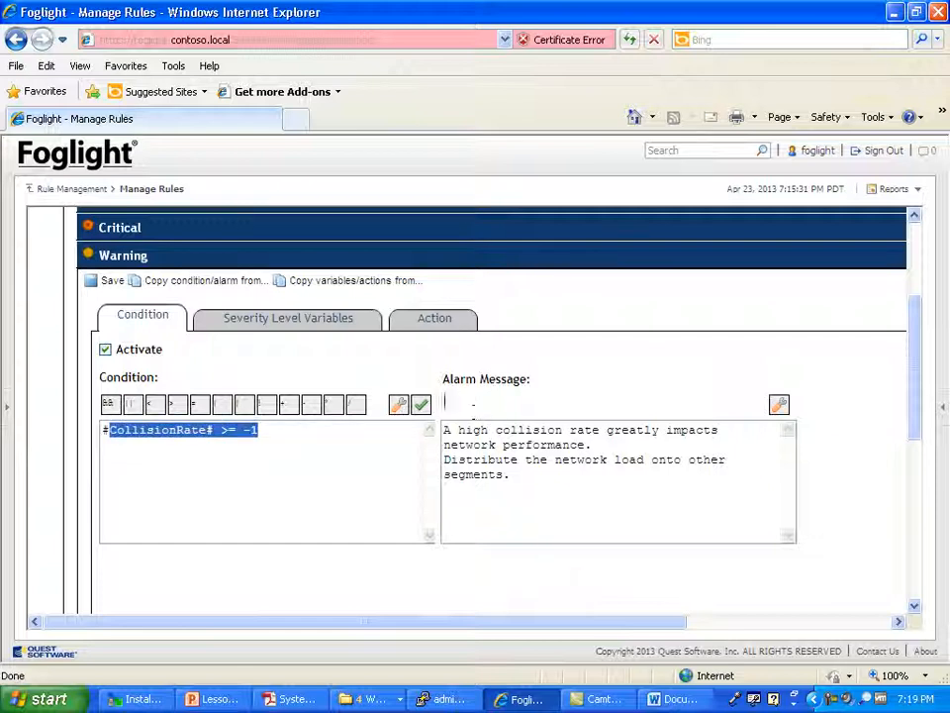
{"action": "left_click", "coordinate": [424, 408]}
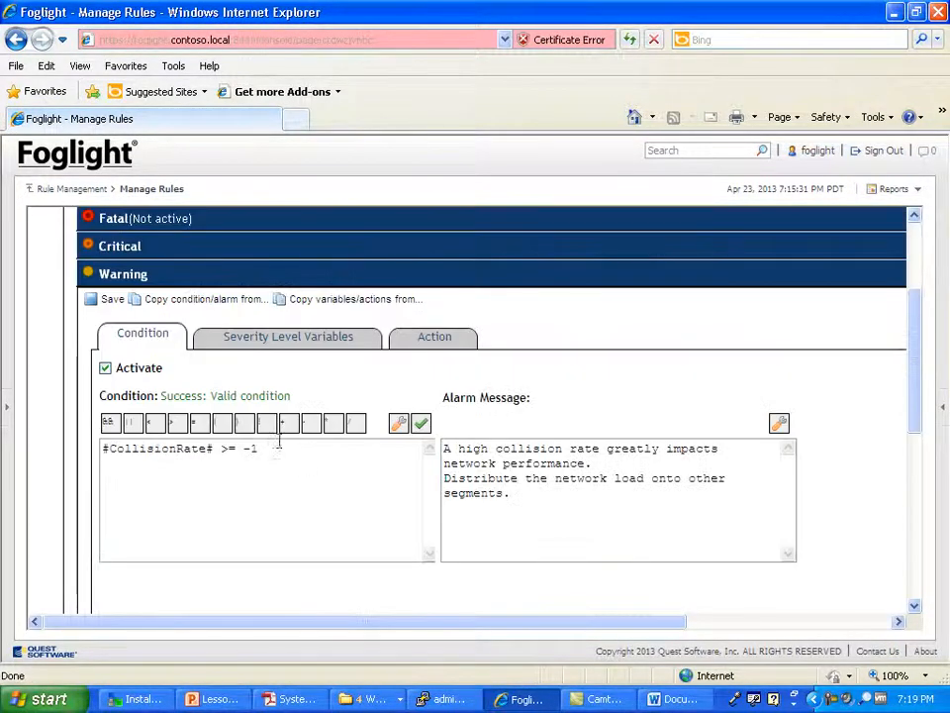
{"action": "left_click_drag", "start_coordinate": [193, 392], "coordinate": [273, 399]}
{"action": "left_click", "coordinate": [268, 393]}
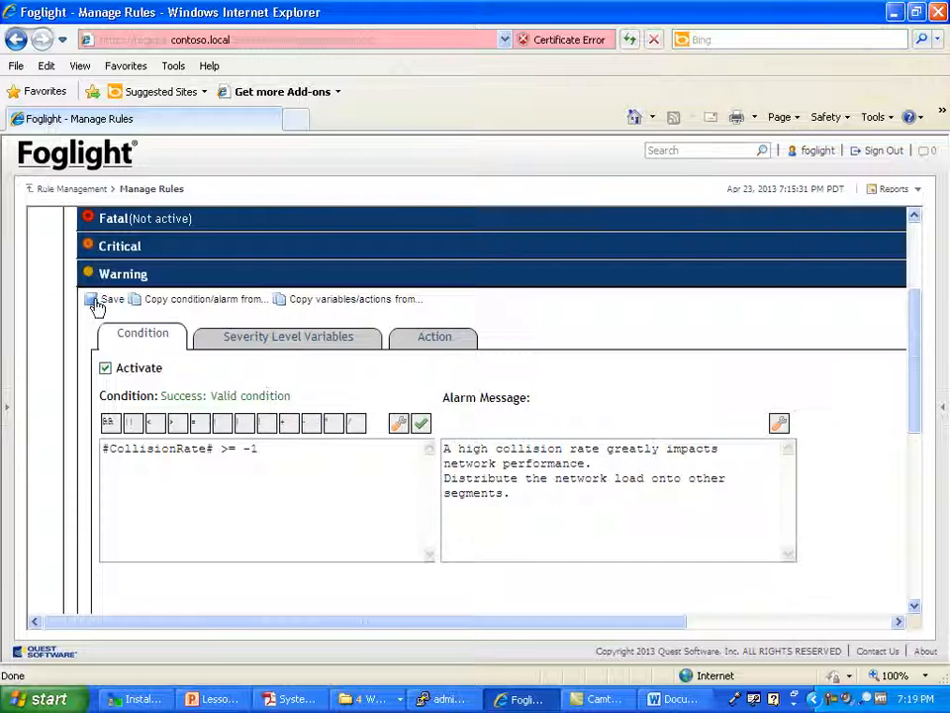
- Copy the Warning condition #CollisionRate# >= -1 into the condition query and execute it
{"action": "left_click_drag", "start_coordinate": [304, 474], "coordinate": [30, 444]}
{"action": "key", "text": "ctrl+c"}
{"action": "scroll", "coordinate": [127, 488], "scroll_direction": "up", "scroll_amount": 4}
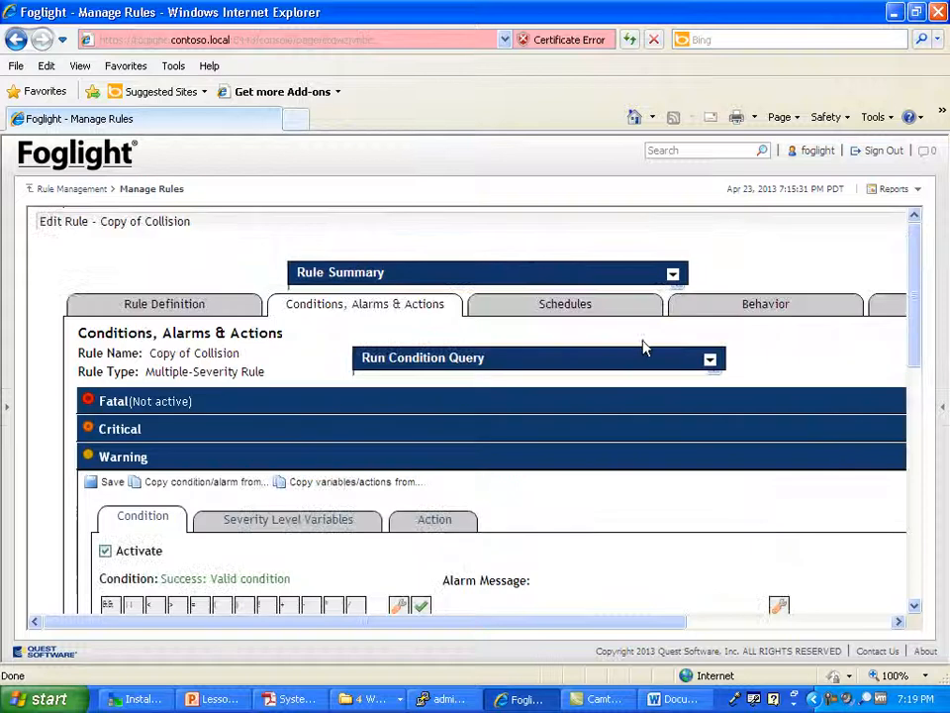
{"action": "left_click", "coordinate": [711, 360]}
{"action": "left_click", "coordinate": [526, 519]}
{"action": "key", "text": "ctrl+v"}
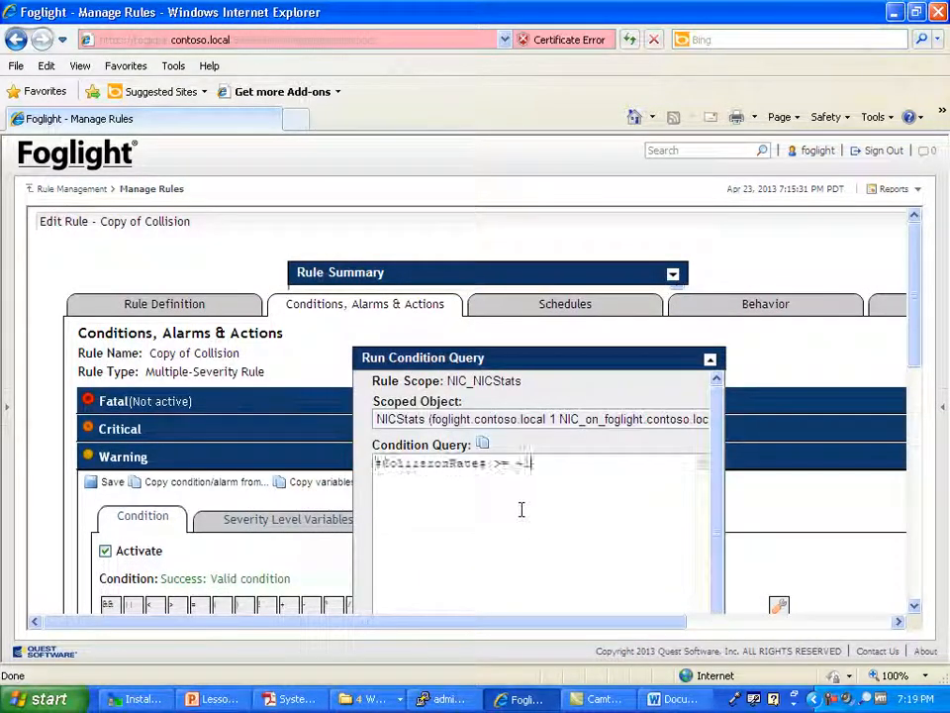
{"action": "scroll", "coordinate": [524, 511], "scroll_direction": "down", "scroll_amount": 3}
{"action": "scroll", "coordinate": [425, 467], "scroll_direction": "up", "scroll_amount": 1}
{"action": "left_click", "coordinate": [440, 510]}
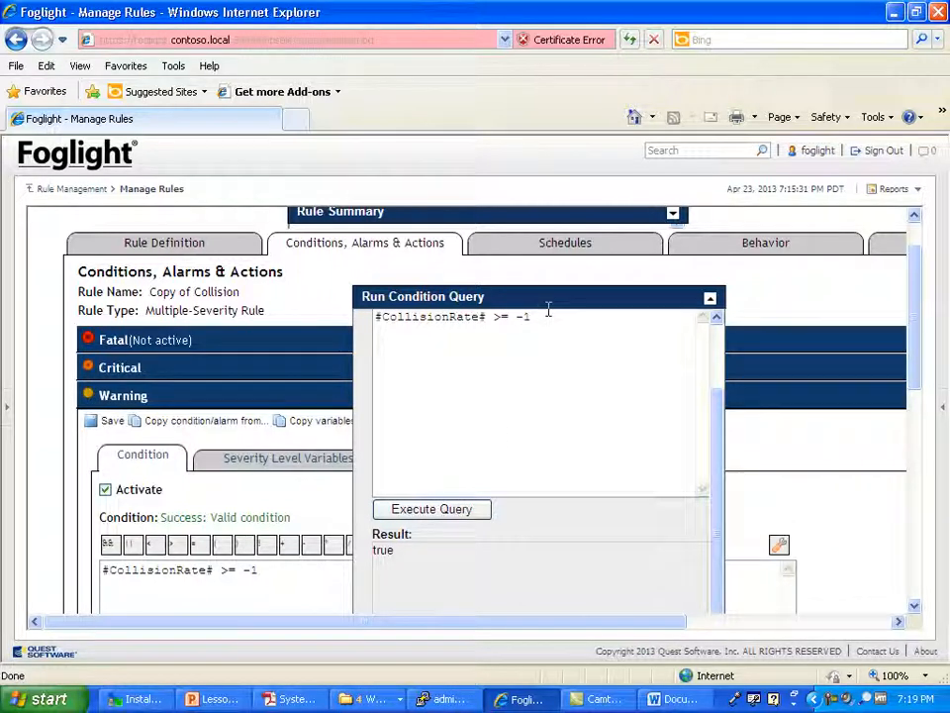
- Test the condition query with a threshold of 1 and again with -1, and collapse the query window
{"action": "left_click_drag", "start_coordinate": [547, 291], "coordinate": [515, 262]}
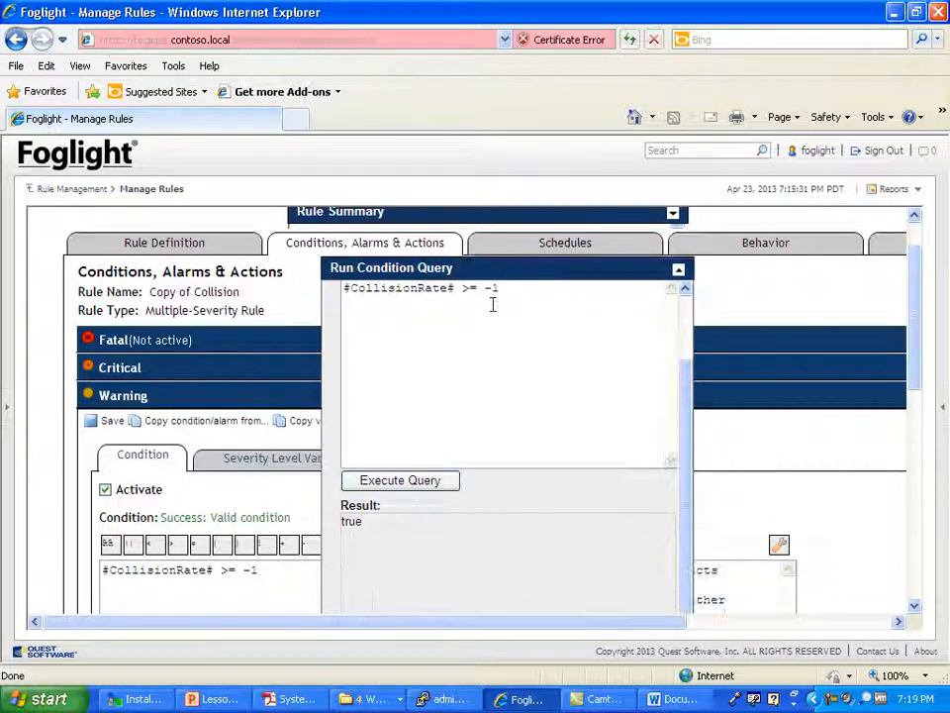
{"action": "type", "text": "1"}
{"action": "left_click", "coordinate": [401, 483]}
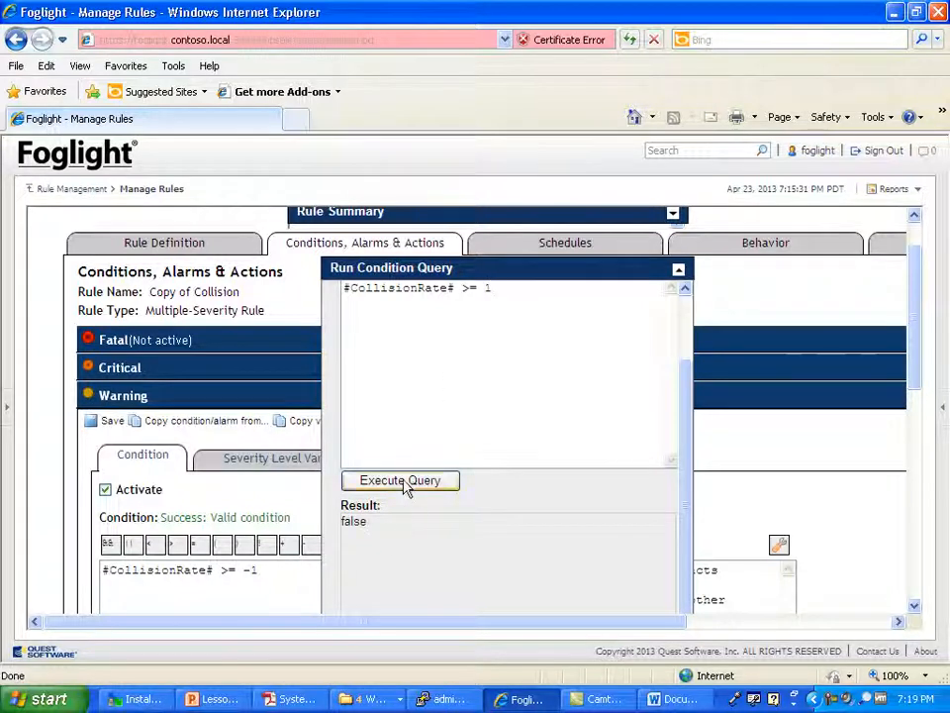
{"action": "left_click", "coordinate": [522, 344]}
{"action": "key", "text": "BackSpace"}
{"action": "type", "text": "-"}
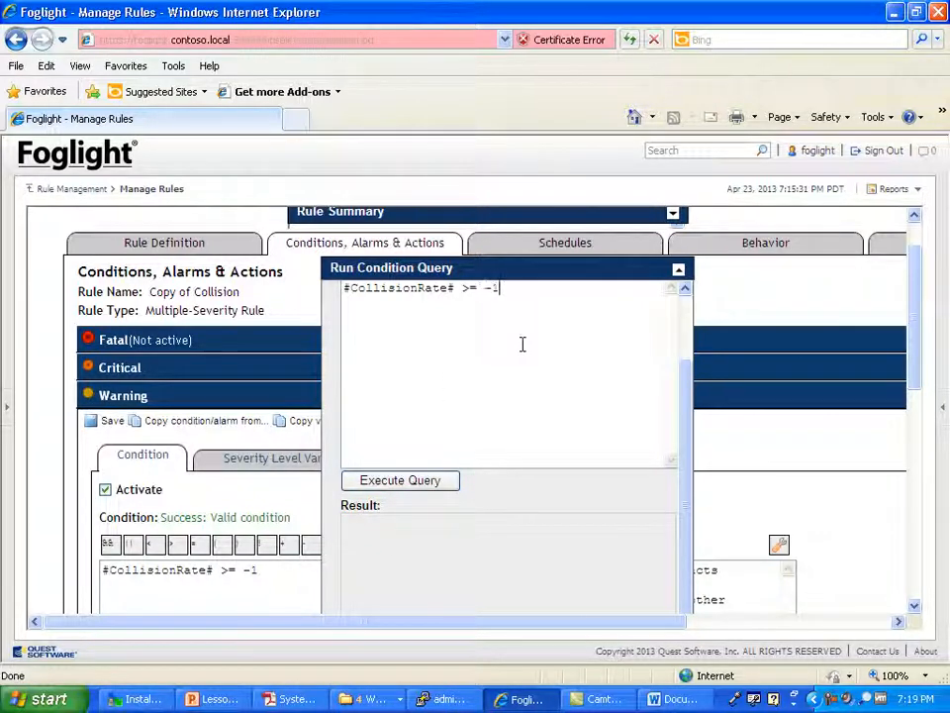
{"action": "left_click", "coordinate": [417, 480]}
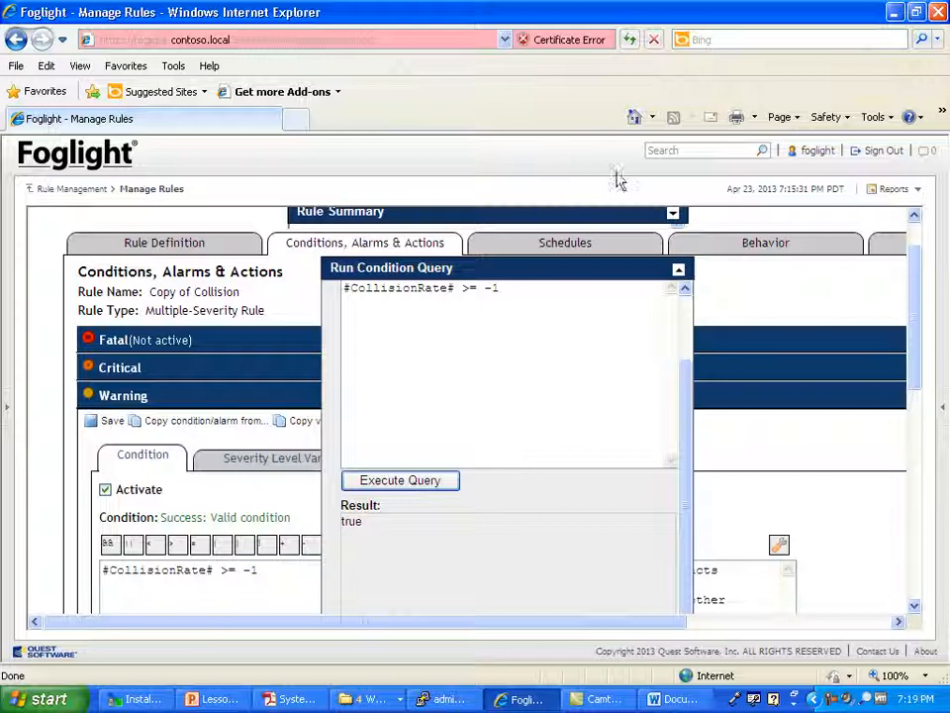
{"action": "scroll", "coordinate": [503, 358], "scroll_direction": "down", "scroll_amount": 5}
{"action": "scroll", "coordinate": [693, 270], "scroll_direction": "up", "scroll_amount": 4}
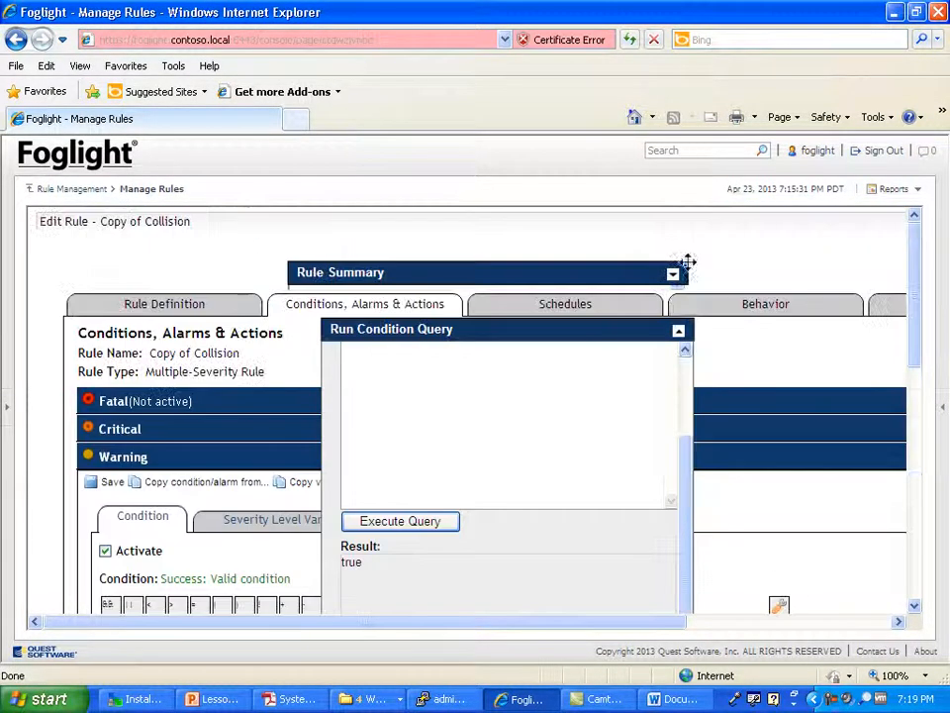
{"action": "left_click", "coordinate": [678, 330]}
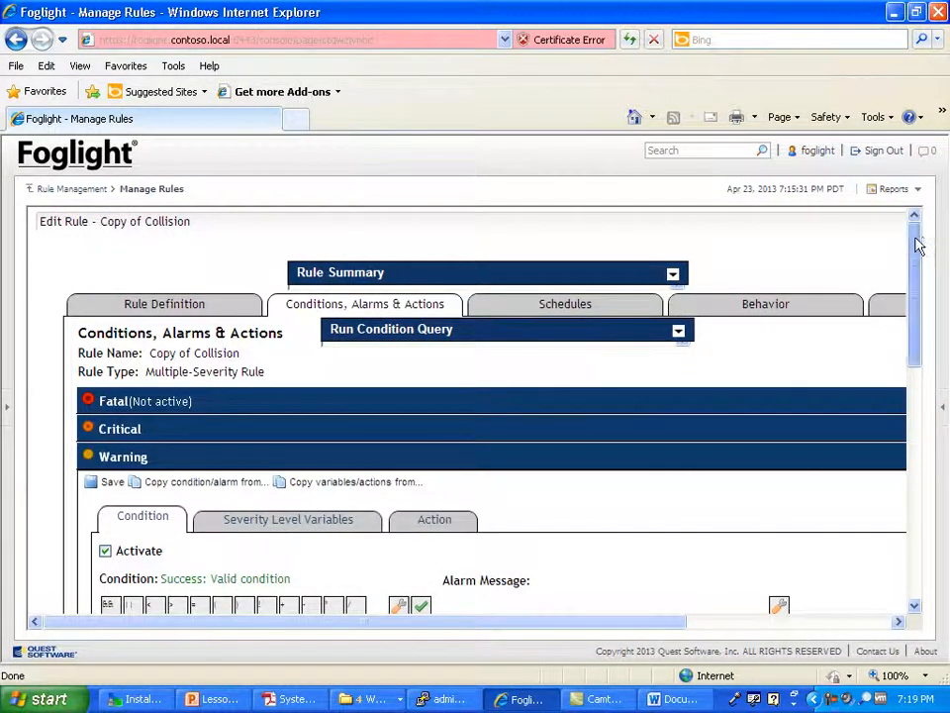
- Save the Warning severity level with the condition #CollisionRate# >= -1 and reopen it to check the saved condition
{"action": "left_click_drag", "start_coordinate": [919, 246], "coordinate": [916, 311]}
{"action": "left_click", "coordinate": [324, 443]}
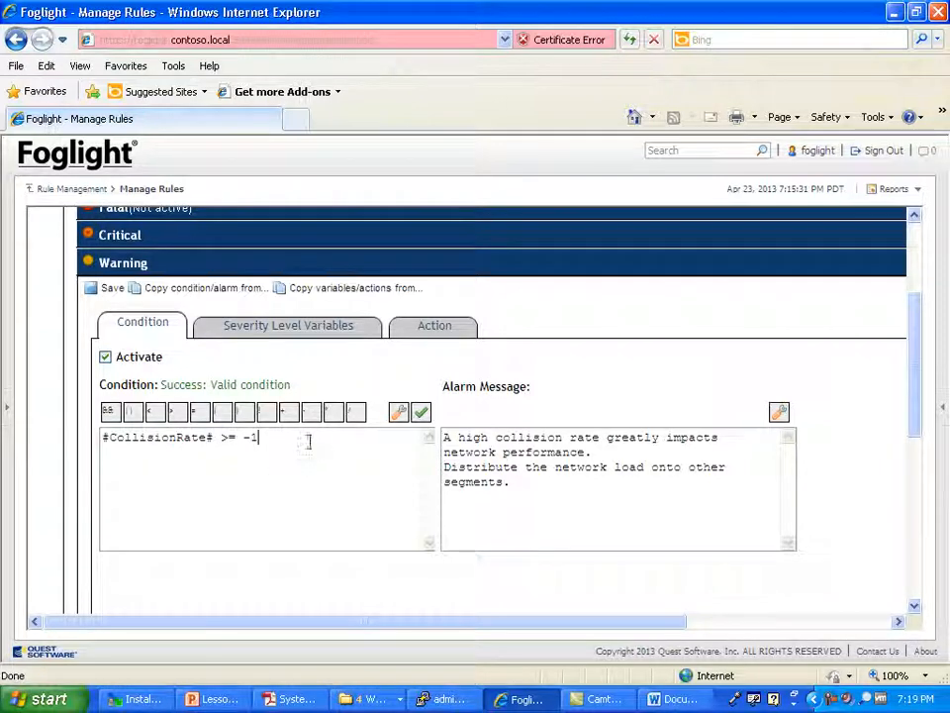
{"action": "key", "text": "ctrl+a"}
{"action": "left_click", "coordinate": [335, 485]}
{"action": "left_click", "coordinate": [108, 289]}
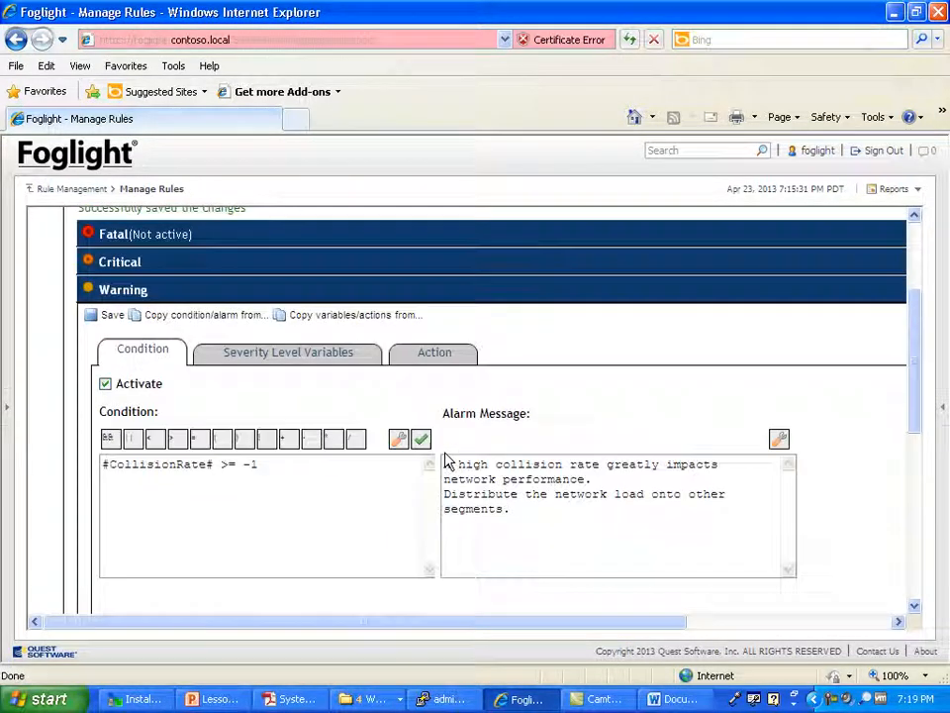
{"action": "left_click", "coordinate": [123, 289]}
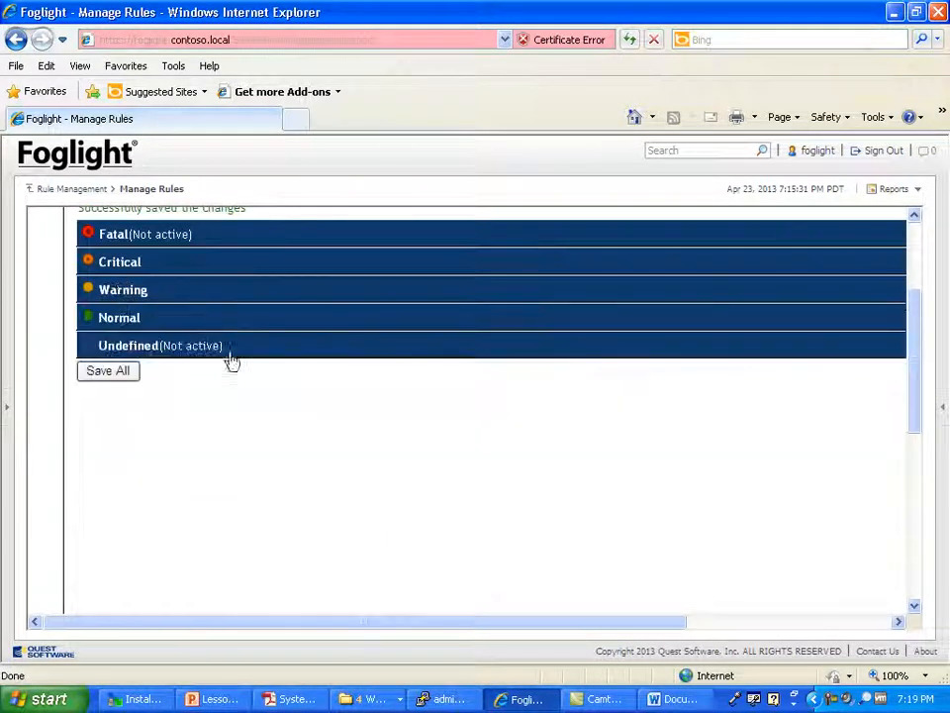
{"action": "left_click", "coordinate": [165, 295]}
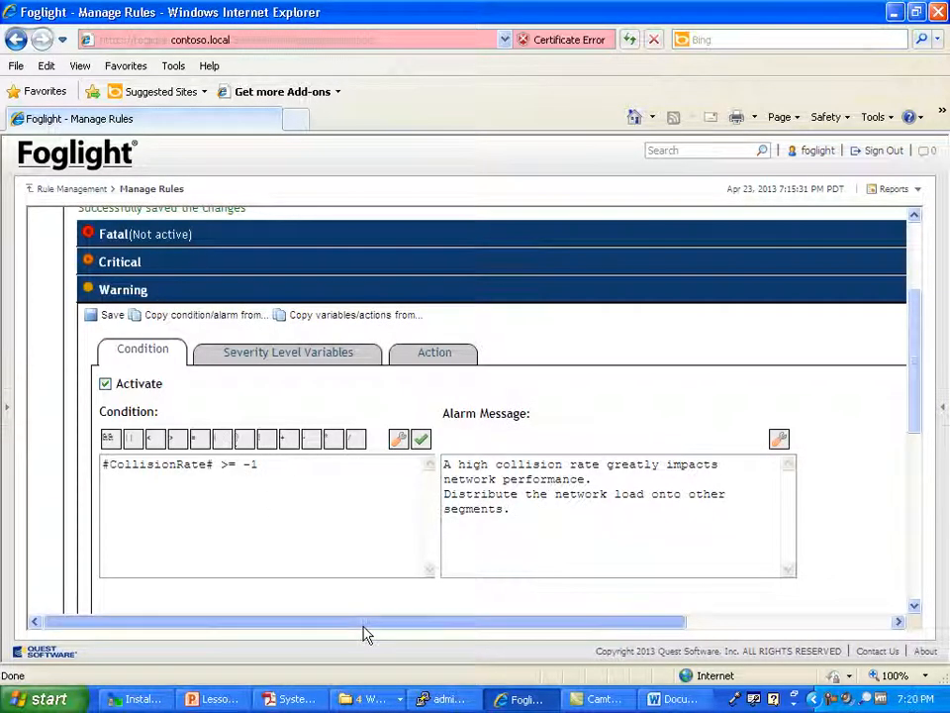
- Go back to the rule definition and check the rule triggering type of Copy of Collision
{"action": "scroll", "coordinate": [184, 286], "scroll_direction": "up", "scroll_amount": 3}
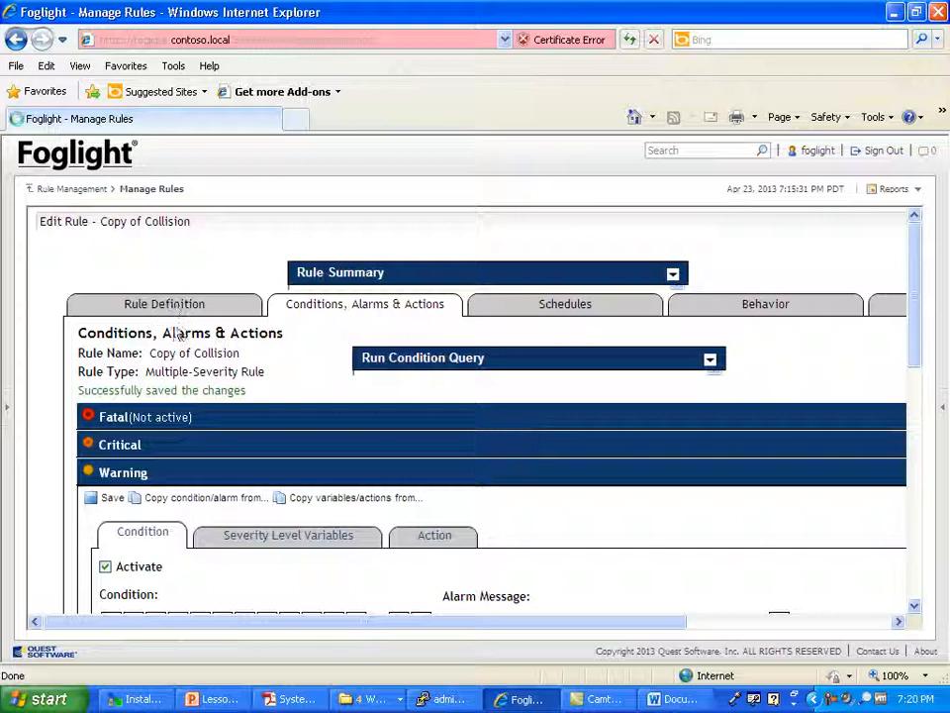
{"action": "left_click", "coordinate": [163, 305]}
{"action": "scroll", "coordinate": [360, 480], "scroll_direction": "down", "scroll_amount": 2}
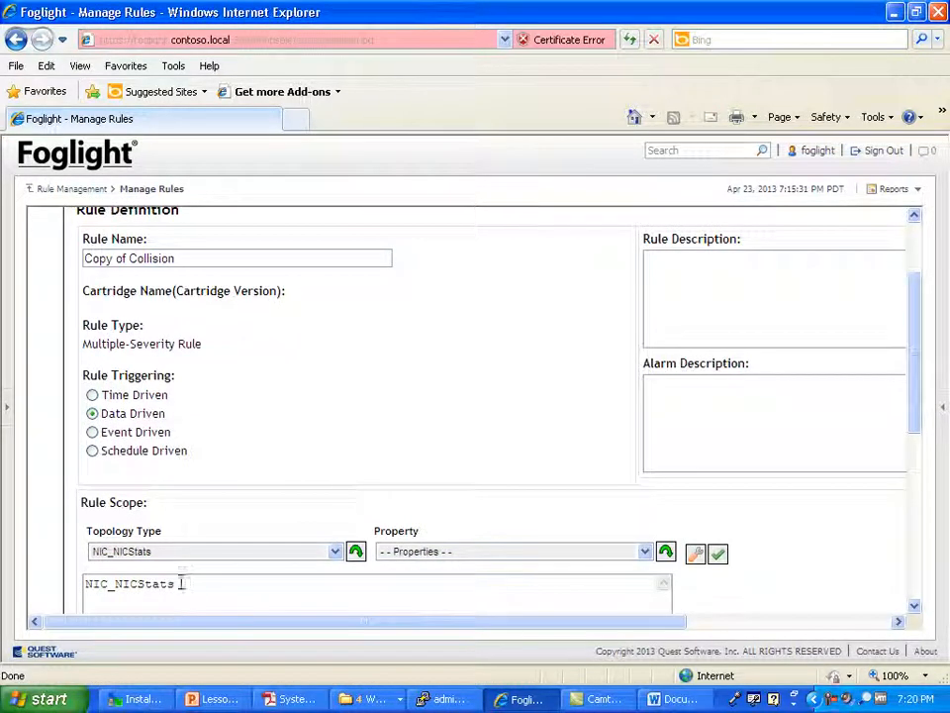
{"action": "left_click_drag", "start_coordinate": [99, 406], "coordinate": [146, 420]}
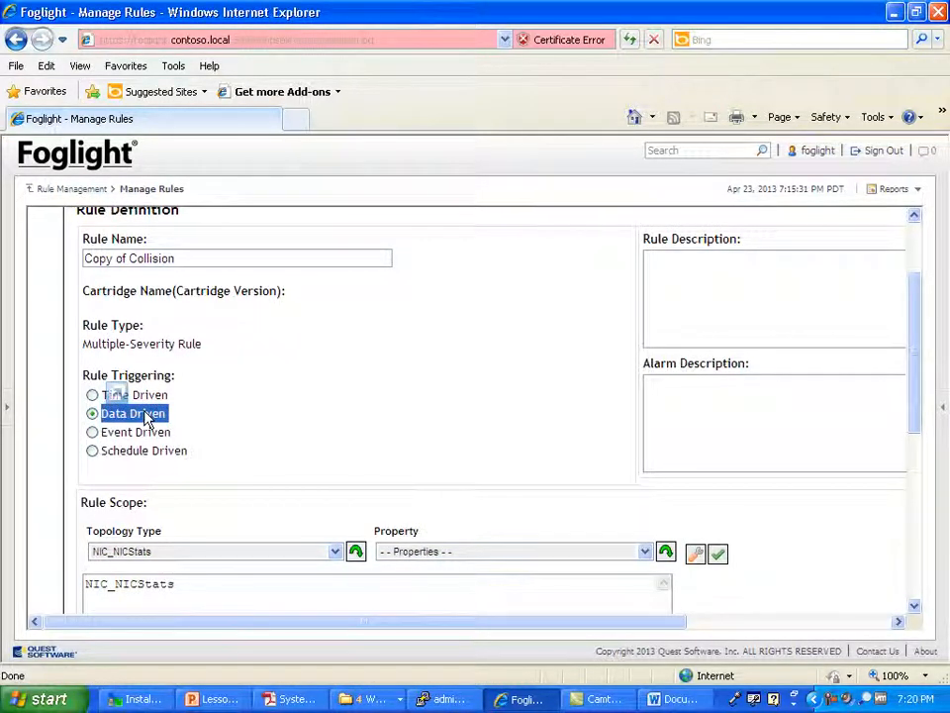
- Open the properties of the NIC agent from the Agent Status dashboard to check its sample frequency
{"action": "left_click", "coordinate": [8, 415]}
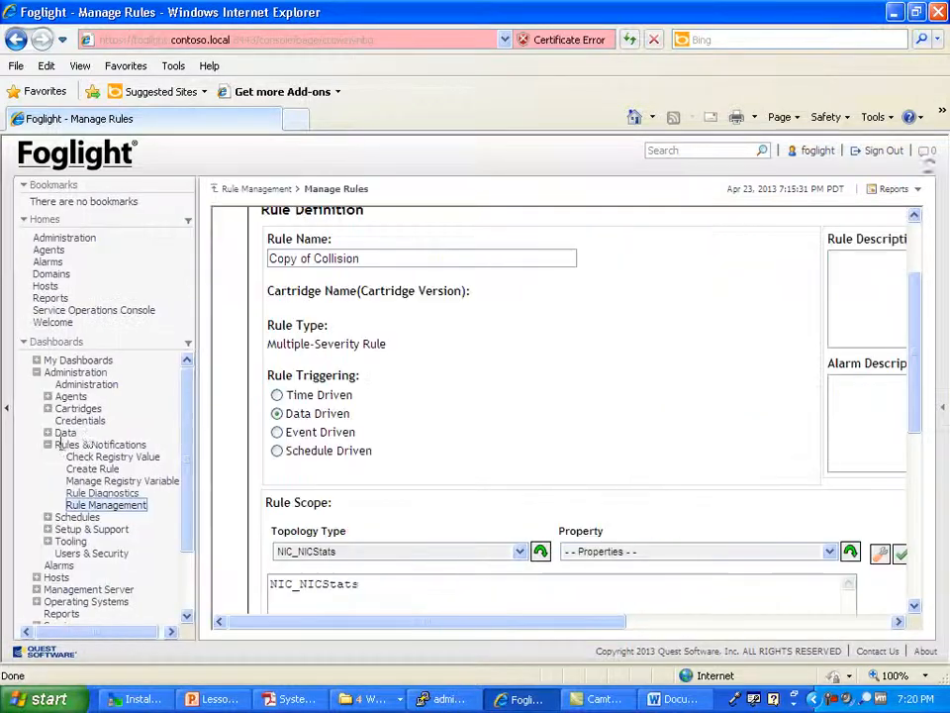
{"action": "left_click", "coordinate": [48, 396]}
{"action": "left_click", "coordinate": [95, 457]}
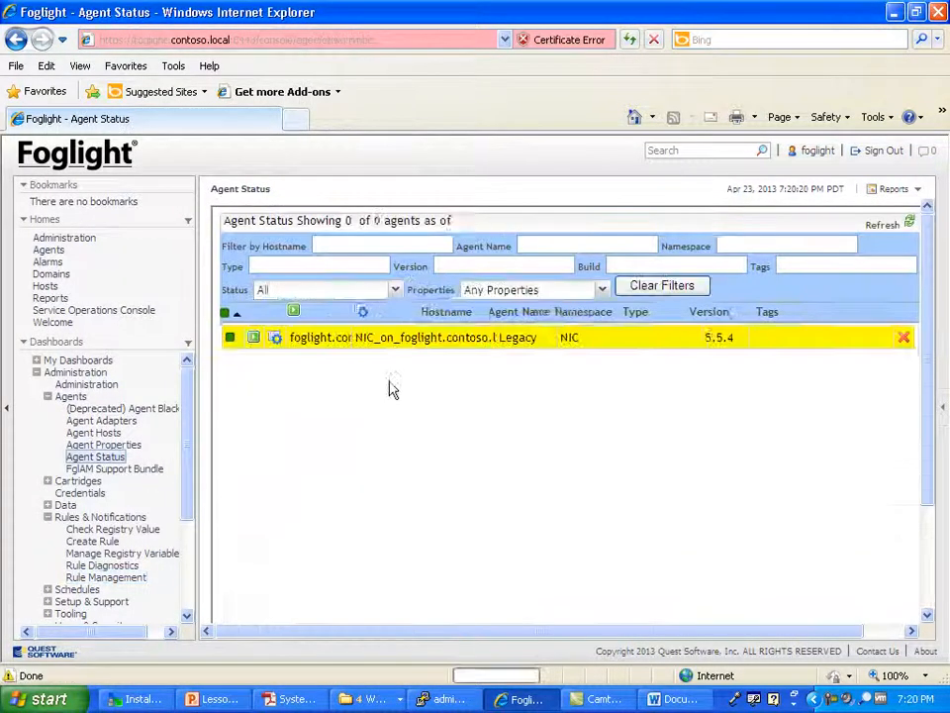
{"action": "left_click", "coordinate": [390, 349]}
{"action": "left_click_drag", "start_coordinate": [929, 346], "coordinate": [929, 453]}
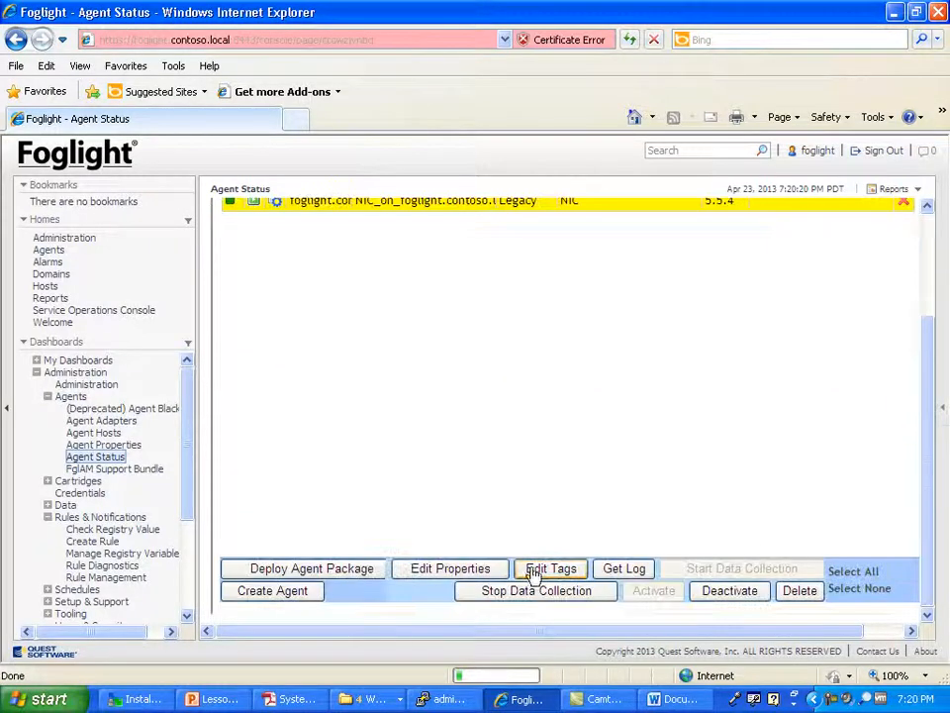
{"action": "left_click", "coordinate": [481, 570]}
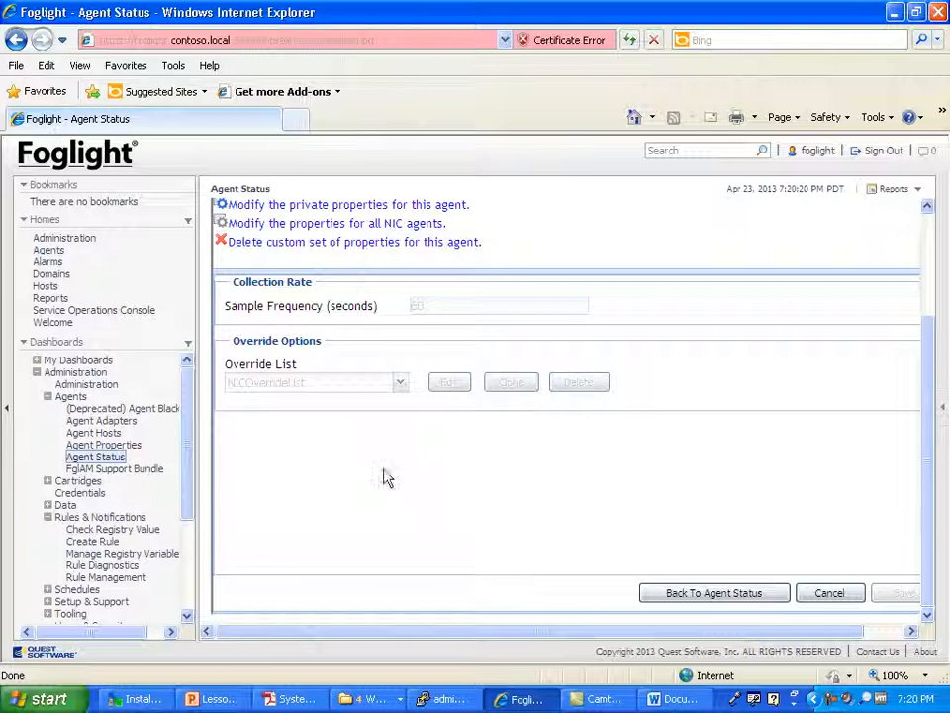
- Go to the Alarms view, read the FglamTimer alarm's message, and close its details without acknowledging it
{"action": "left_click", "coordinate": [50, 263]}
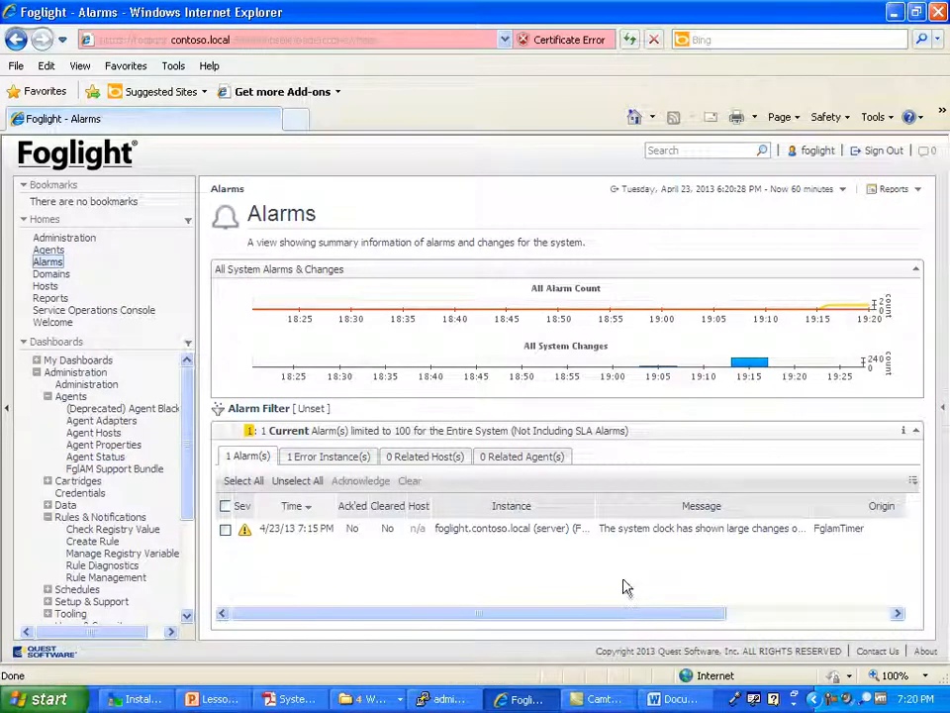
{"action": "left_click", "coordinate": [647, 529]}
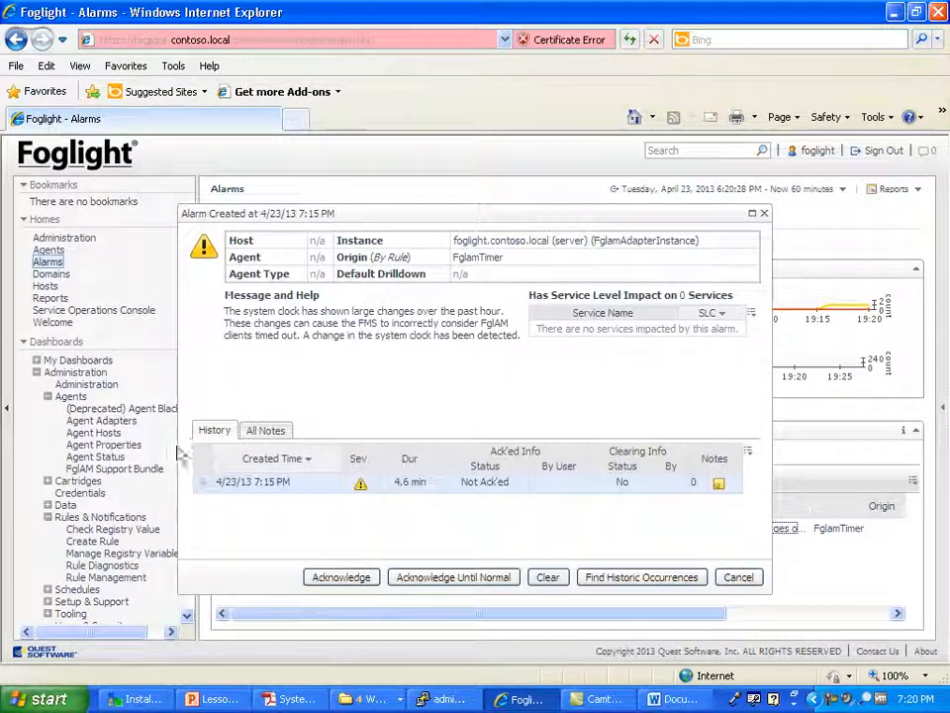
{"action": "left_click_drag", "start_coordinate": [225, 310], "coordinate": [442, 324]}
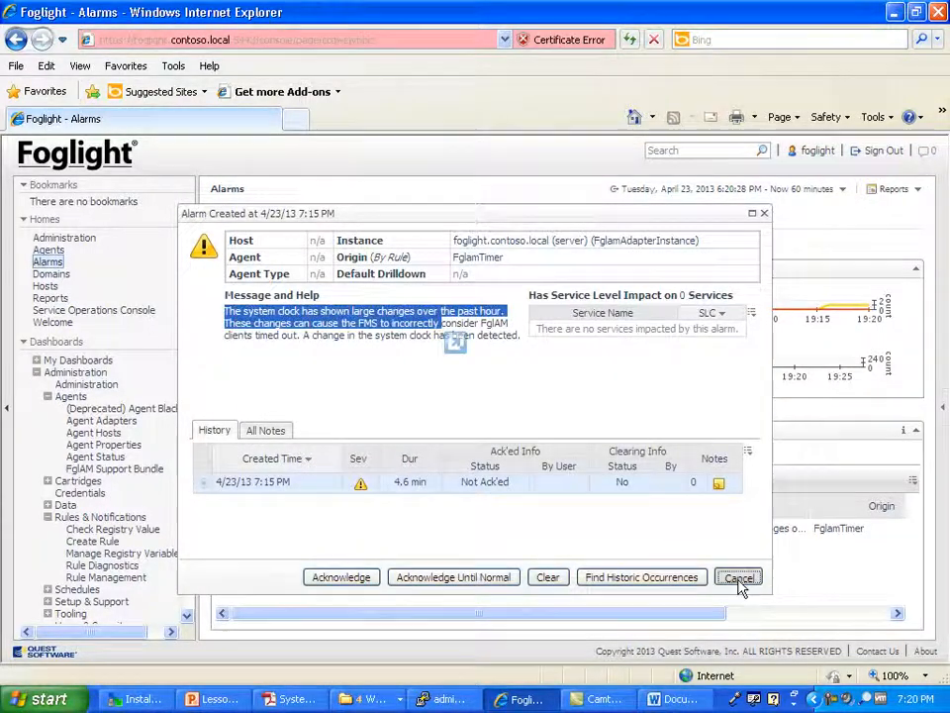
{"action": "left_click", "coordinate": [738, 579]}
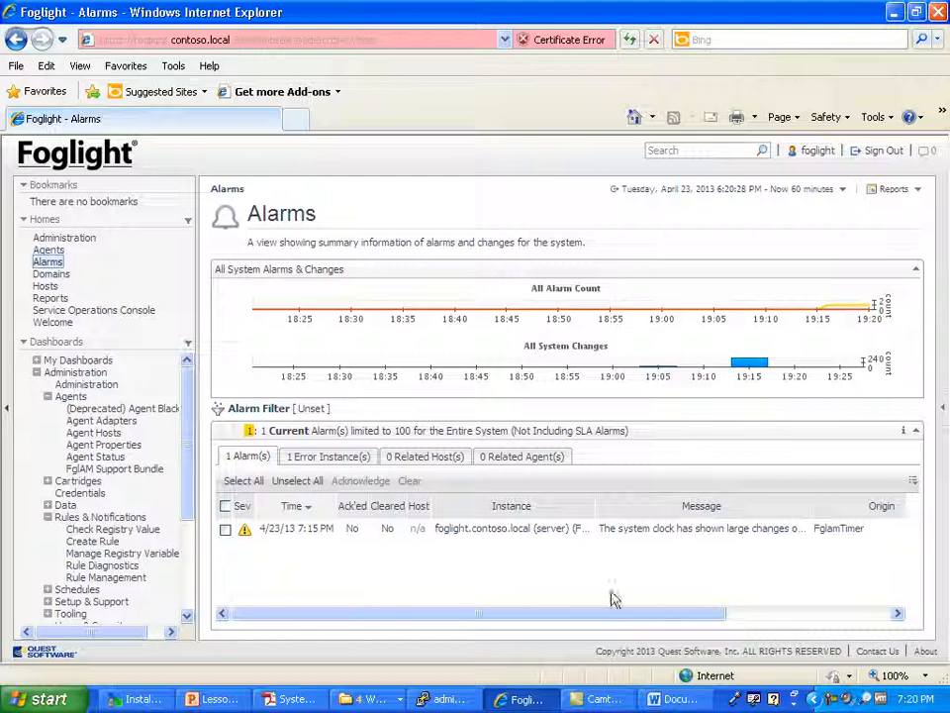
{"action": "left_click", "coordinate": [829, 698]}
{"action": "left_click", "coordinate": [847, 604]}
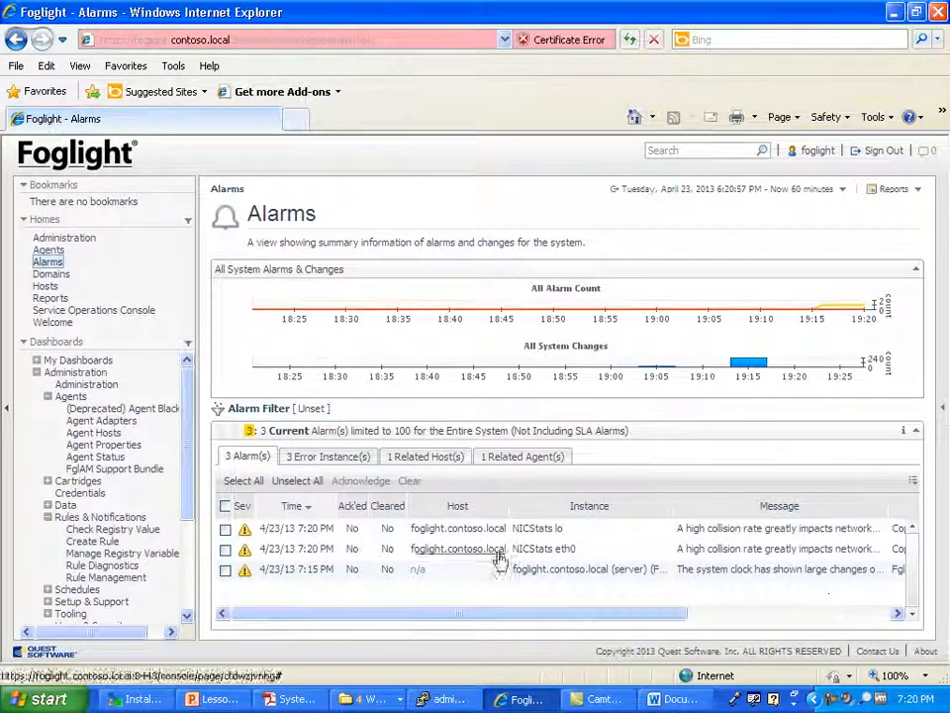
- Reopen the FglamTimer system clock alarm, check its details and history, and close it
{"action": "left_click_drag", "start_coordinate": [491, 613], "coordinate": [533, 618]}
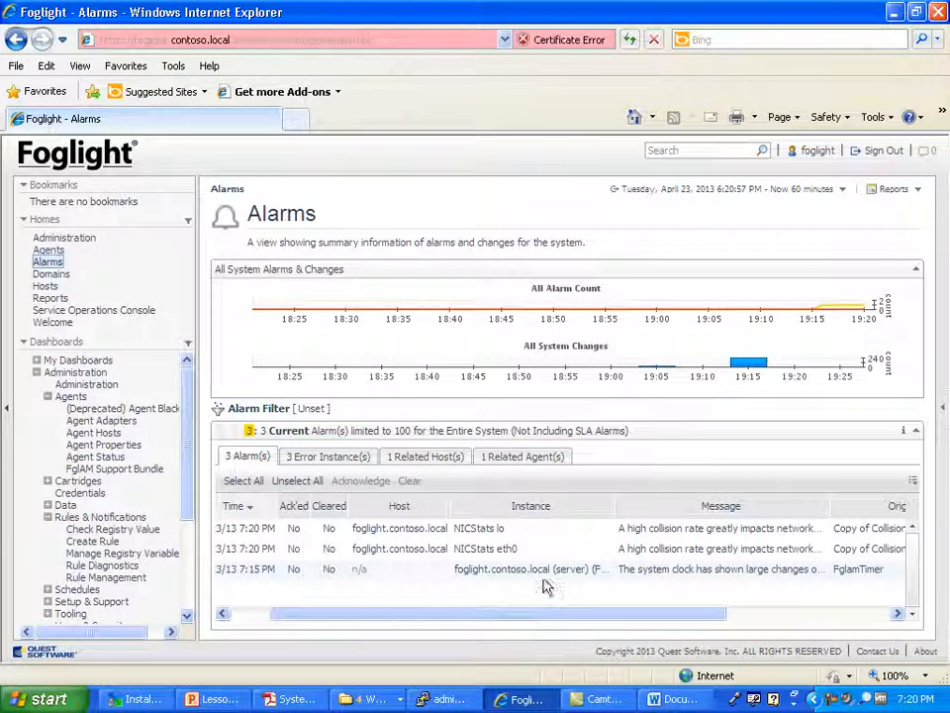
{"action": "left_click", "coordinate": [663, 571]}
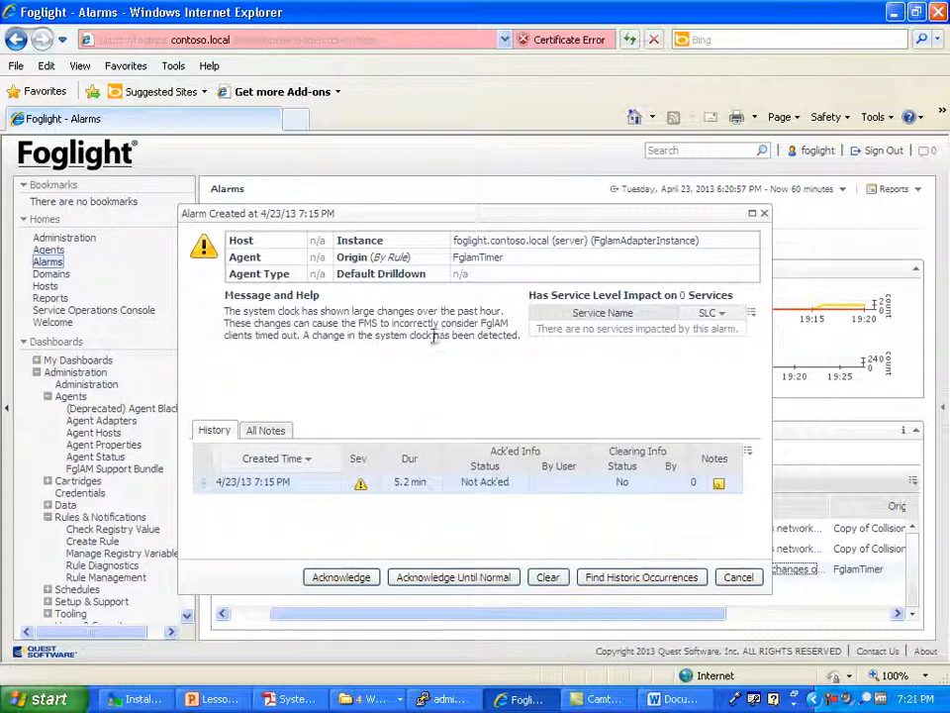
{"action": "left_click", "coordinate": [764, 212]}
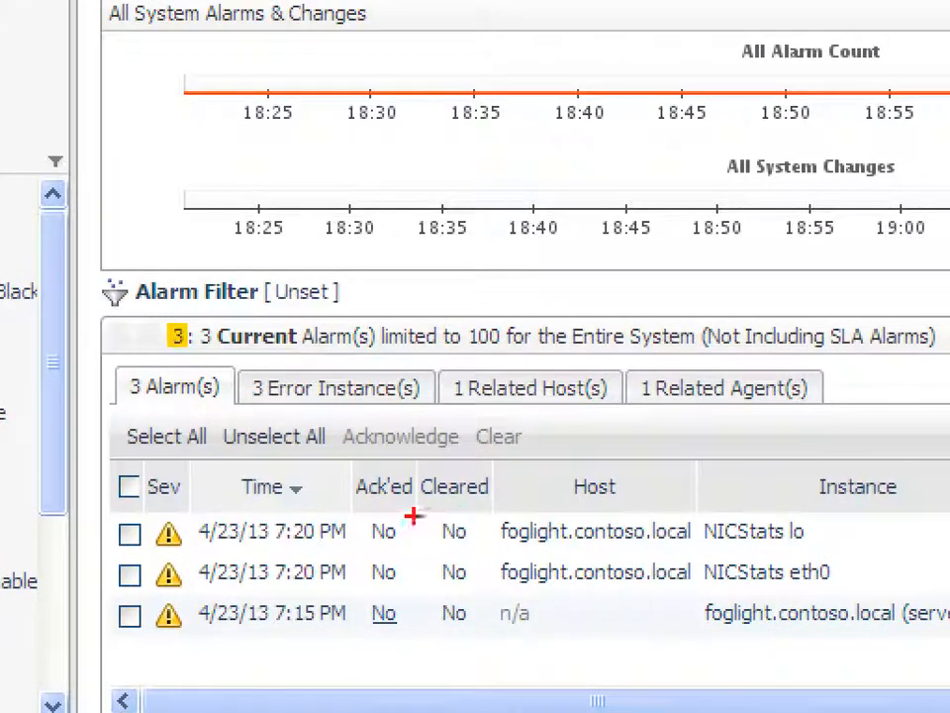
- Review the time, acknowledged, cleared, host and instance columns for the two 7:20 PM collision alarms
{"action": "mouse_move", "coordinate": [376, 515]}
{"action": "left_mouse_down"}
{"action": "mouse_move", "coordinate": [202, 509]}
{"action": "mouse_move", "coordinate": [272, 547]}
{"action": "left_mouse_up"}
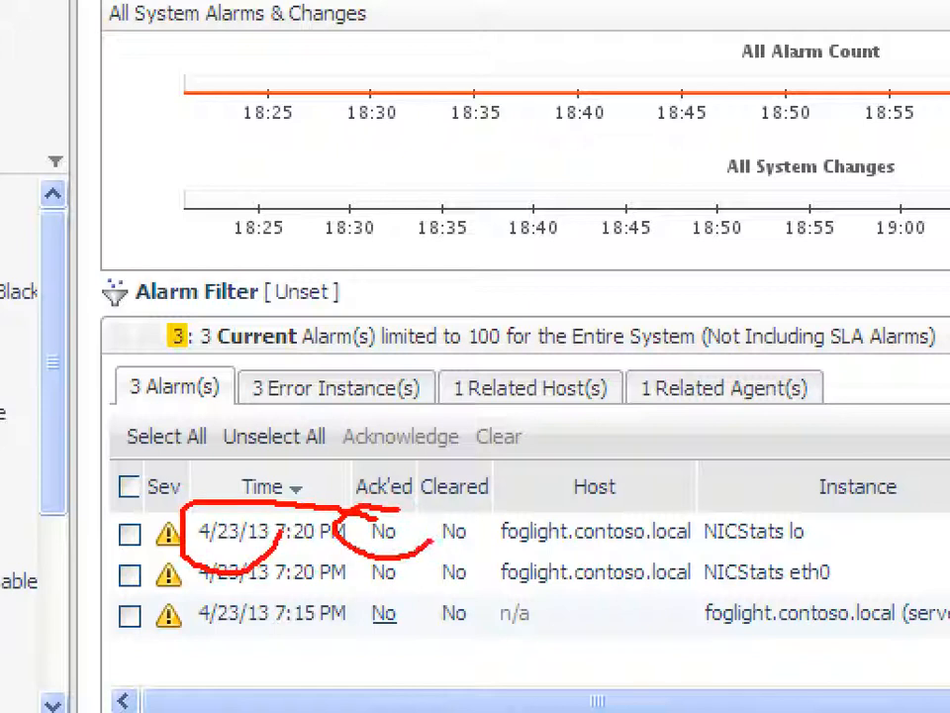
{"action": "mouse_move", "coordinate": [485, 495]}
{"action": "left_mouse_down"}
{"action": "mouse_move", "coordinate": [414, 525]}
{"action": "mouse_move", "coordinate": [497, 498]}
{"action": "left_mouse_up"}
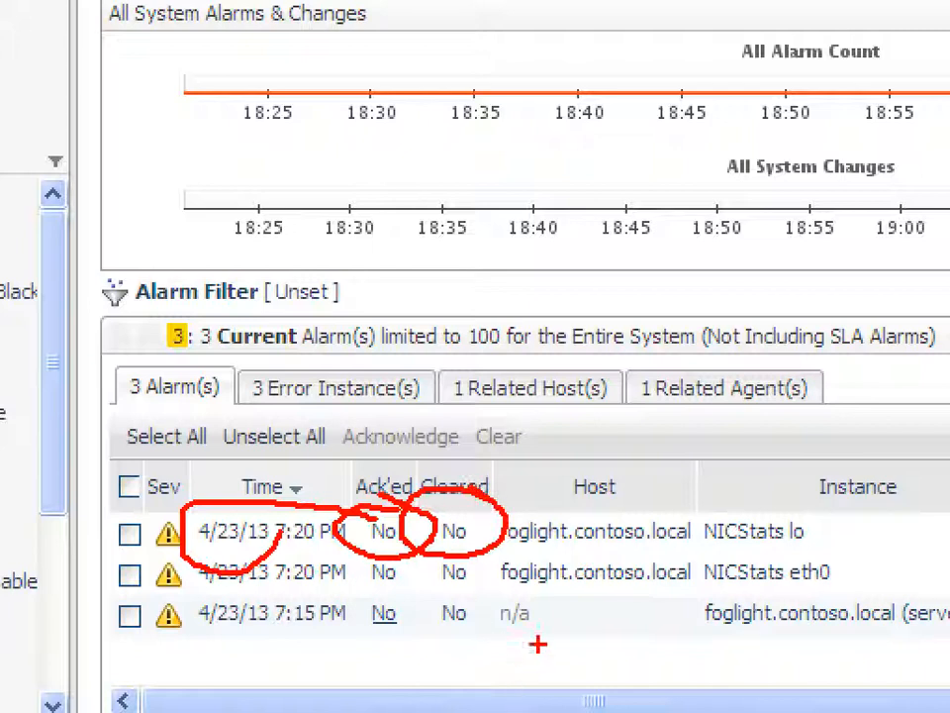
{"action": "mouse_move", "coordinate": [659, 495]}
{"action": "left_mouse_down"}
{"action": "mouse_move", "coordinate": [683, 534]}
{"action": "mouse_move", "coordinate": [510, 515]}
{"action": "mouse_move", "coordinate": [619, 475]}
{"action": "left_mouse_up"}
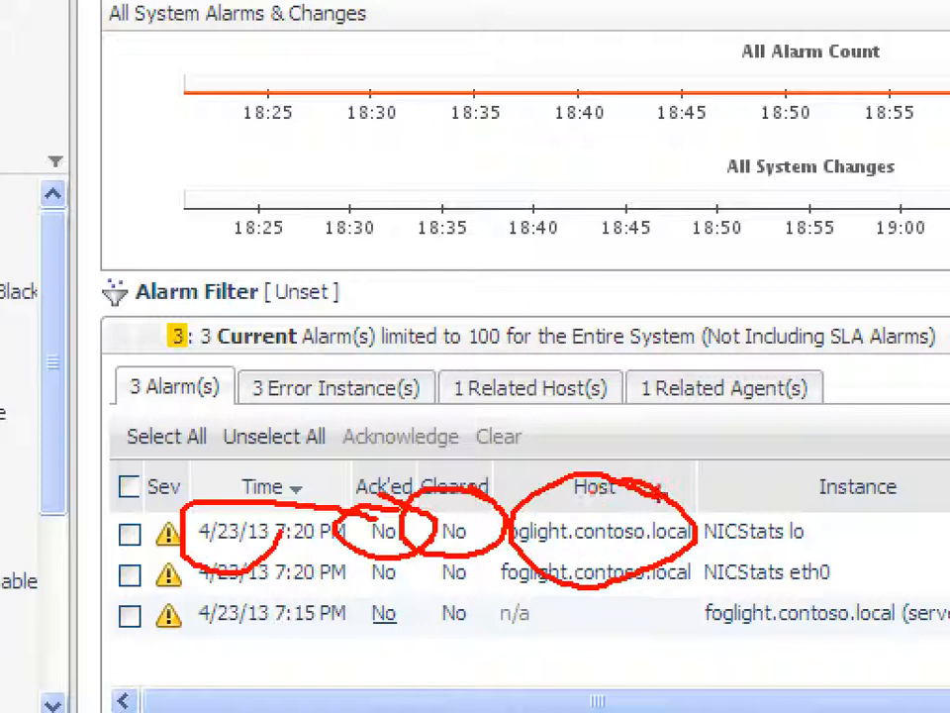
{"action": "key", "text": "Escape"}
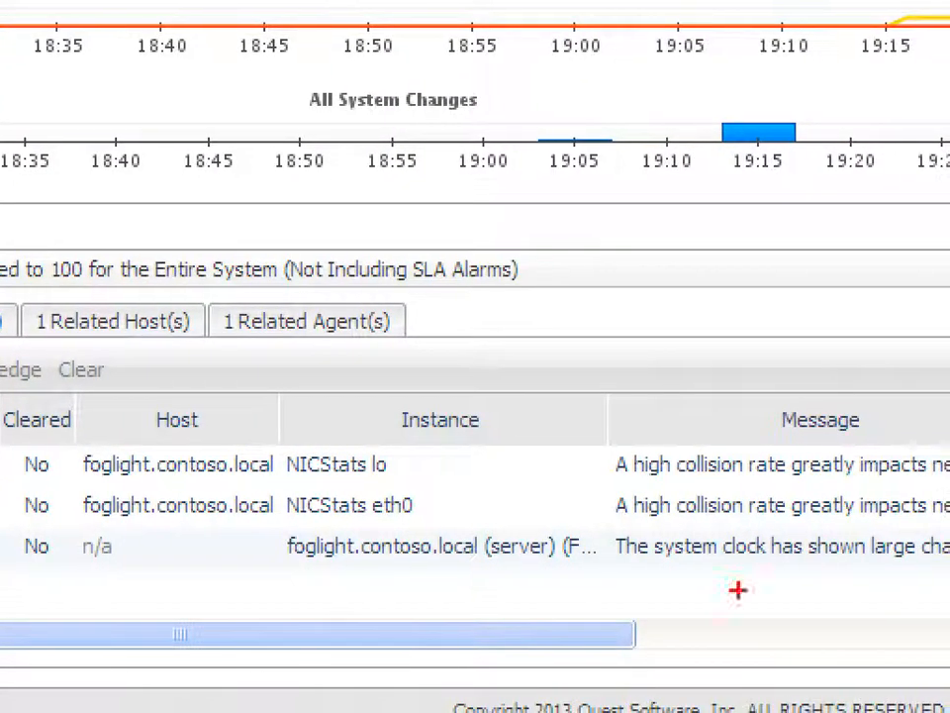
{"action": "left_click_drag", "start_coordinate": [467, 476], "coordinate": [528, 481]}
{"action": "mouse_move", "coordinate": [393, 436]}
{"action": "left_mouse_down"}
{"action": "mouse_move", "coordinate": [259, 455]}
{"action": "mouse_move", "coordinate": [435, 451]}
{"action": "left_mouse_up"}
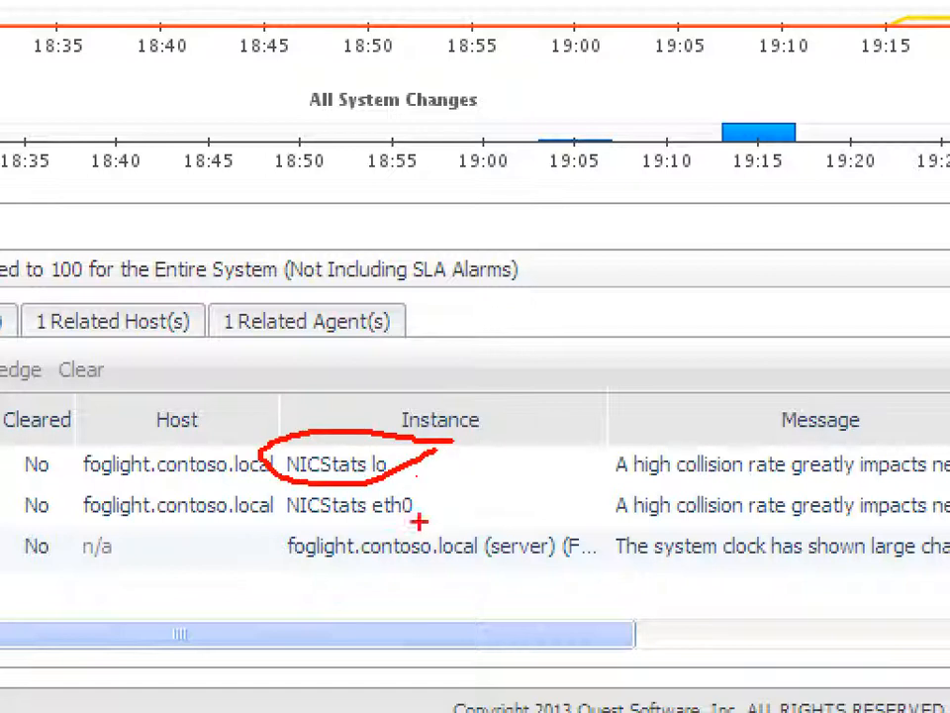
{"action": "mouse_move", "coordinate": [407, 494]}
{"action": "left_mouse_down"}
{"action": "mouse_move", "coordinate": [289, 507]}
{"action": "mouse_move", "coordinate": [425, 479]}
{"action": "left_mouse_up"}
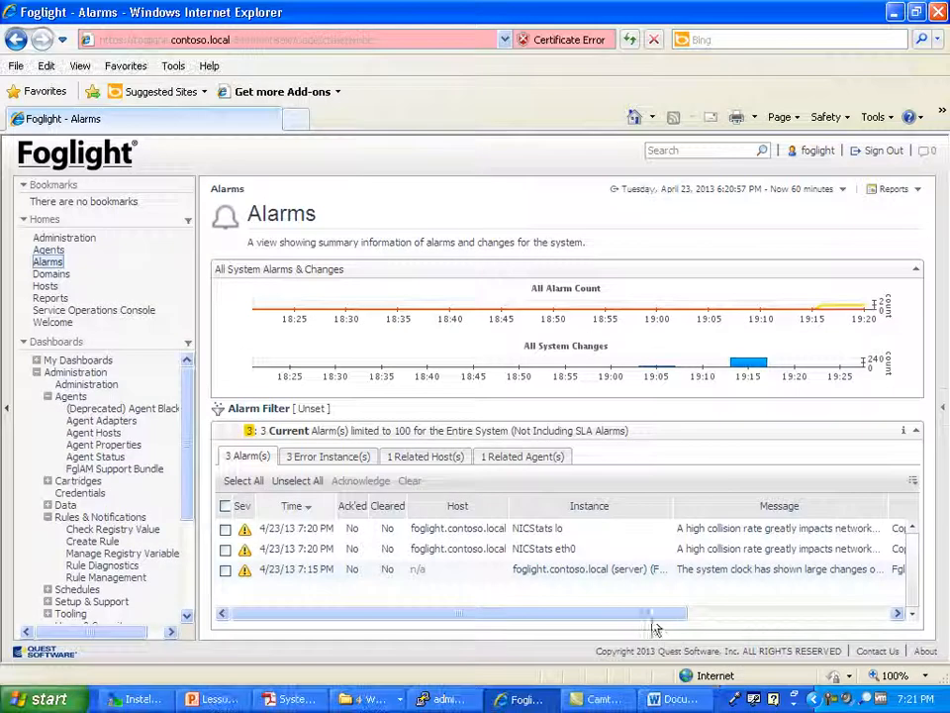
- Open the NICStats lo alarm raised by Copy of Collision, read its details, and acknowledge it
{"action": "left_click_drag", "start_coordinate": [574, 636], "coordinate": [802, 631]}
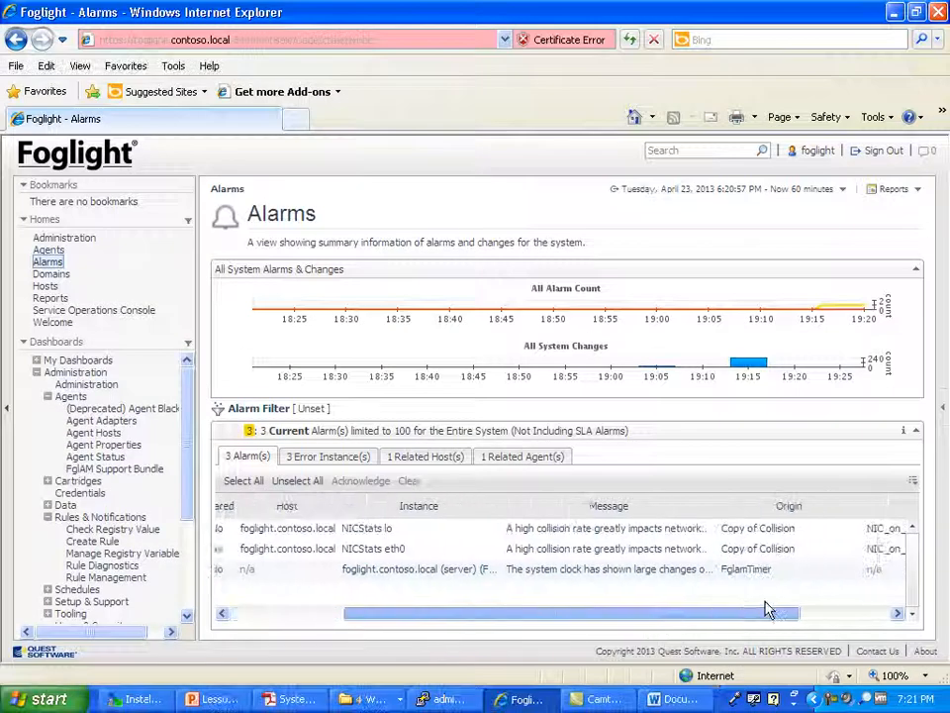
{"action": "left_click", "coordinate": [645, 528]}
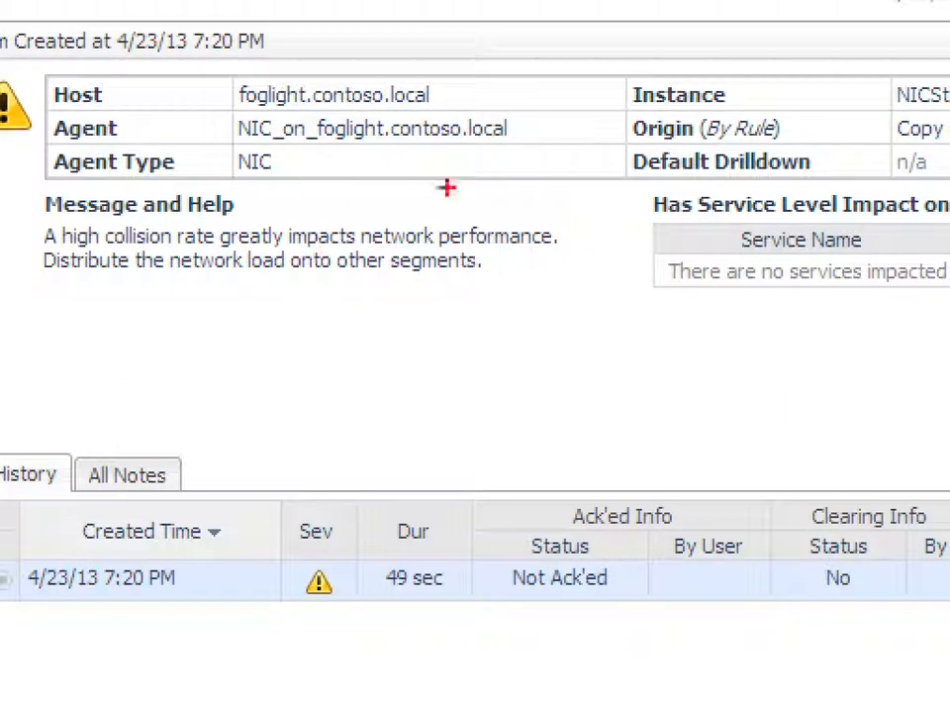
{"action": "mouse_move", "coordinate": [446, 188]}
{"action": "left_mouse_down"}
{"action": "mouse_move", "coordinate": [555, 416]}
{"action": "mouse_move", "coordinate": [322, 137]}
{"action": "left_mouse_up"}
{"action": "key", "text": "Escape"}
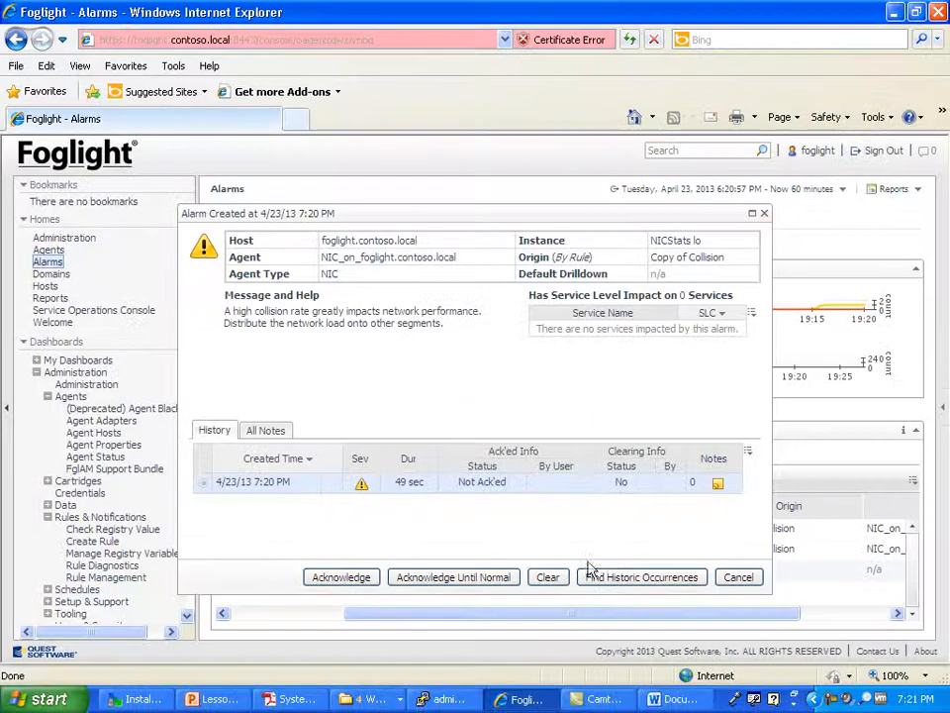
{"action": "left_click", "coordinate": [372, 579]}
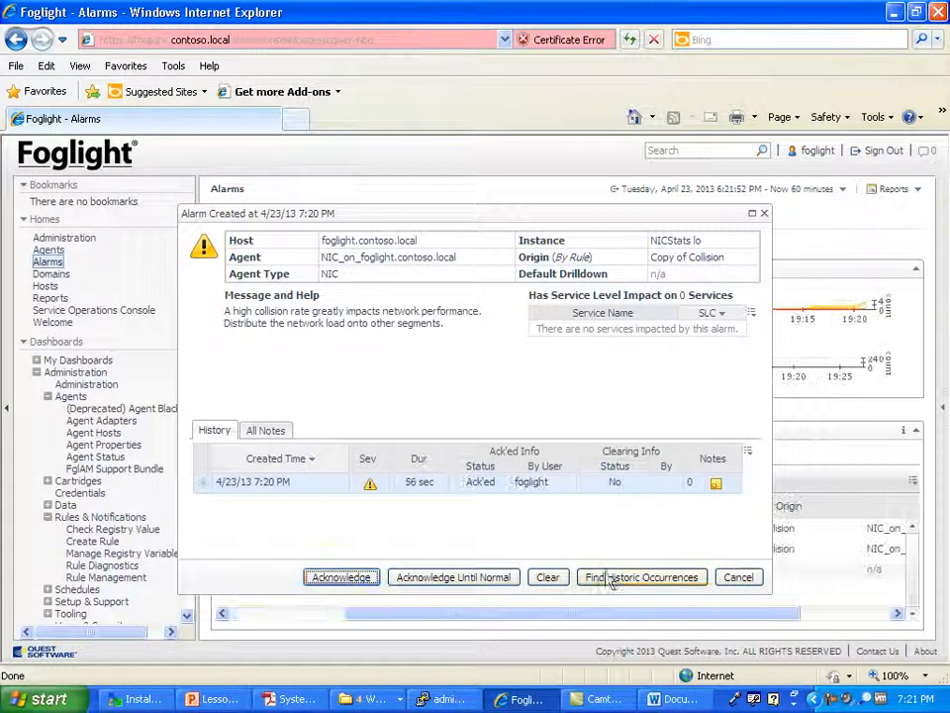
- Add the note "Ticket 1234" to the NICStats lo alarm, clear the alarm, and close its details
{"action": "left_click", "coordinate": [715, 483]}
{"action": "left_click", "coordinate": [204, 335]}
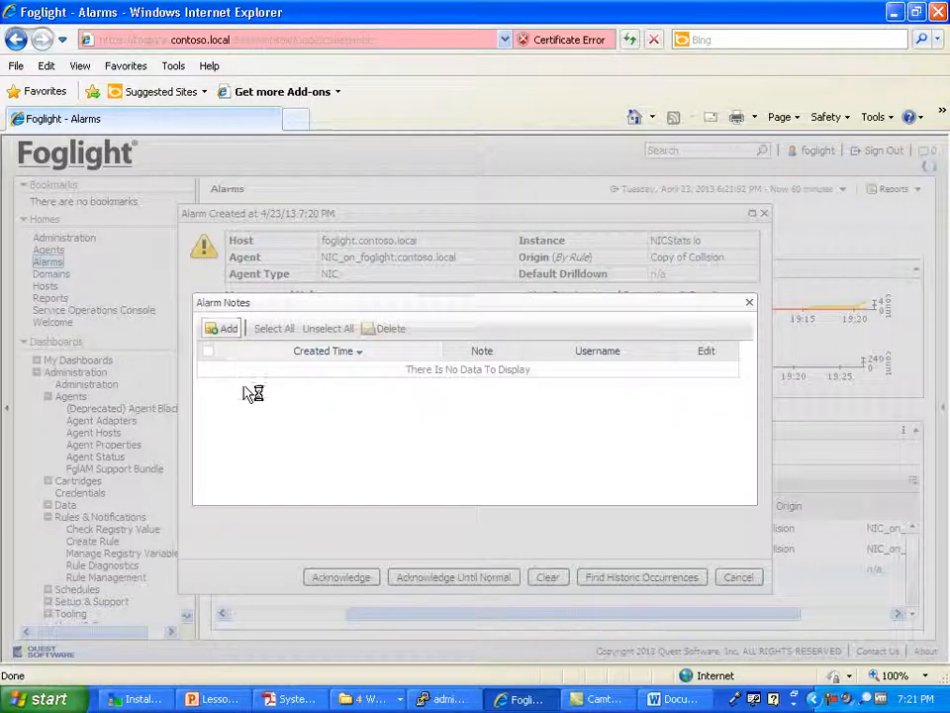
{"action": "type", "text": "Ticket 1234"}
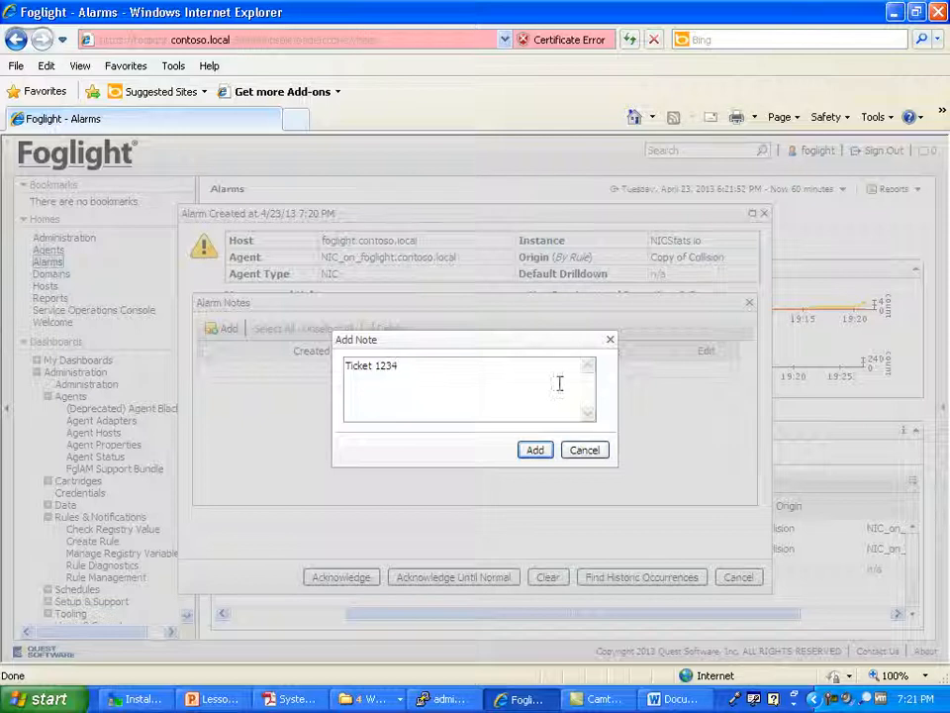
{"action": "left_click", "coordinate": [530, 452]}
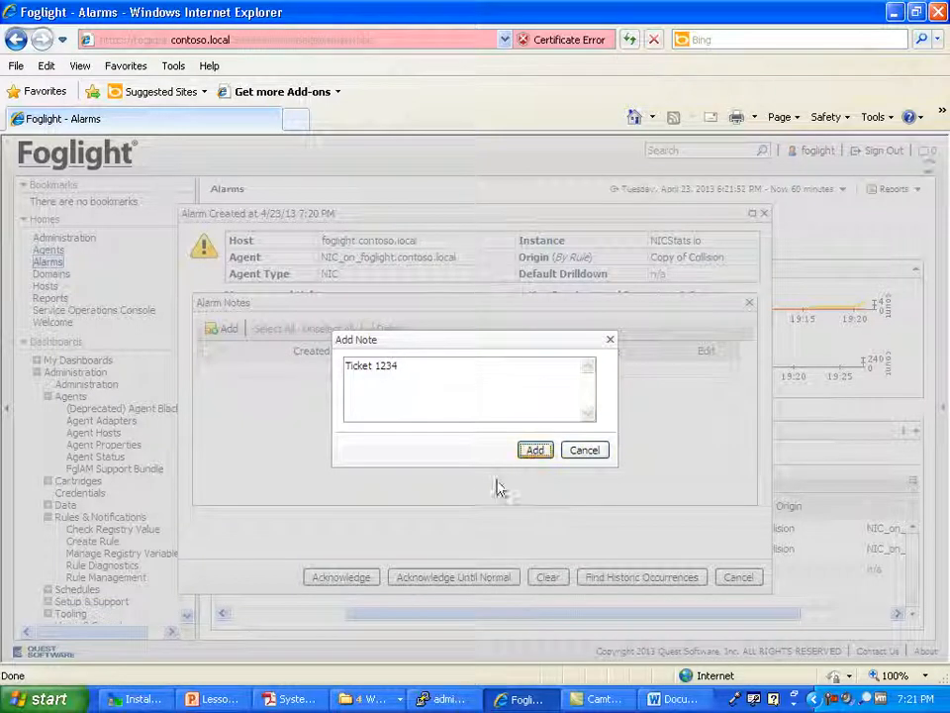
{"action": "left_click", "coordinate": [749, 302]}
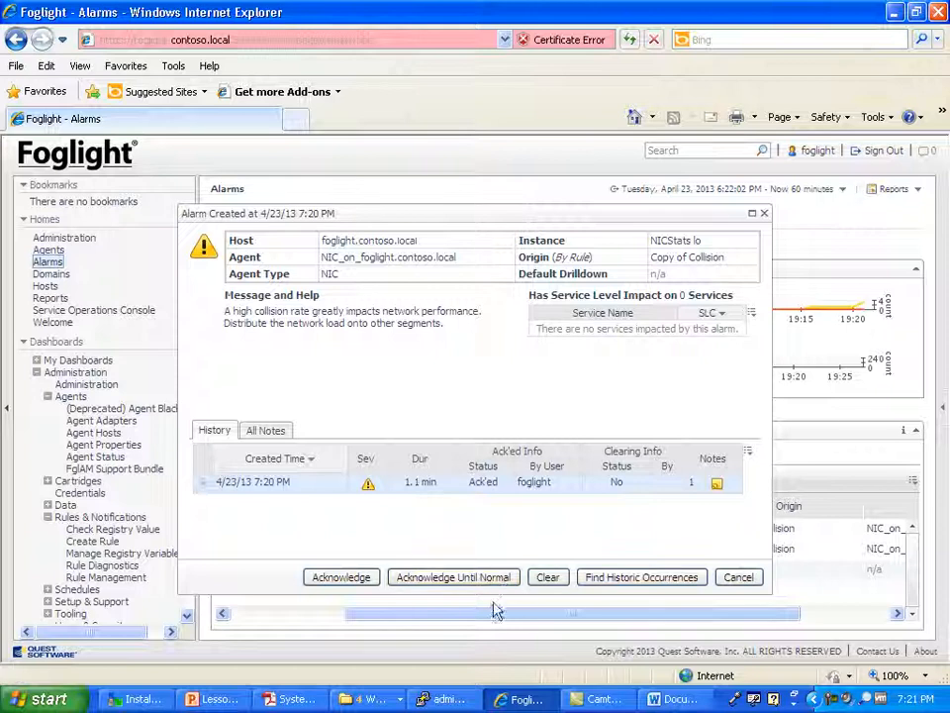
{"action": "left_click", "coordinate": [555, 578]}
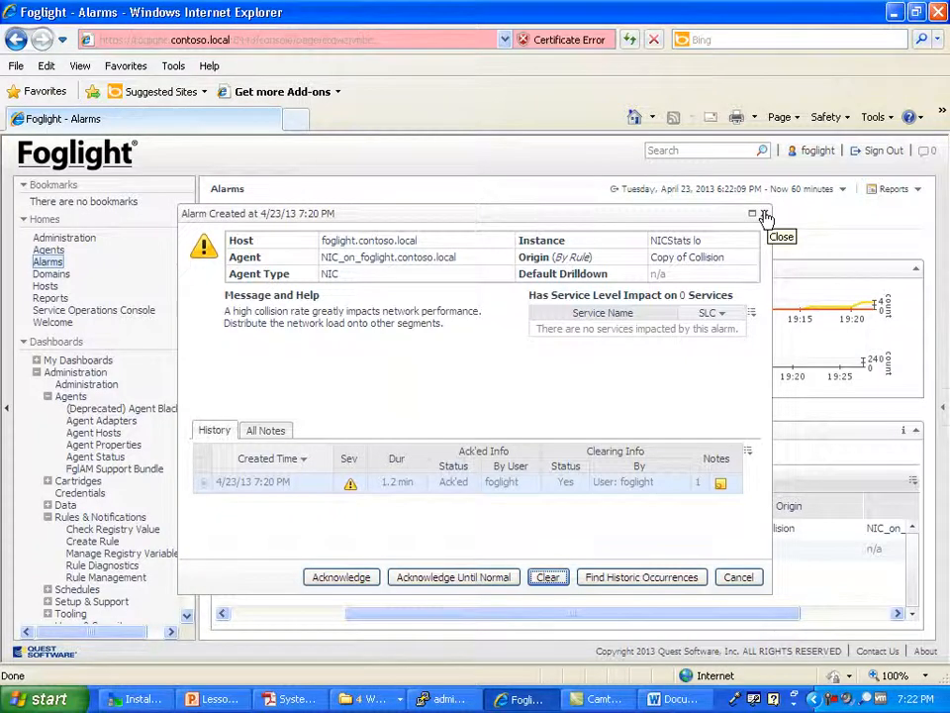
{"action": "left_click", "coordinate": [765, 217]}
- Check the origin, agent and agent type columns for the remaining collision alarm in the list
{"action": "left_click_drag", "start_coordinate": [638, 622], "coordinate": [791, 612]}
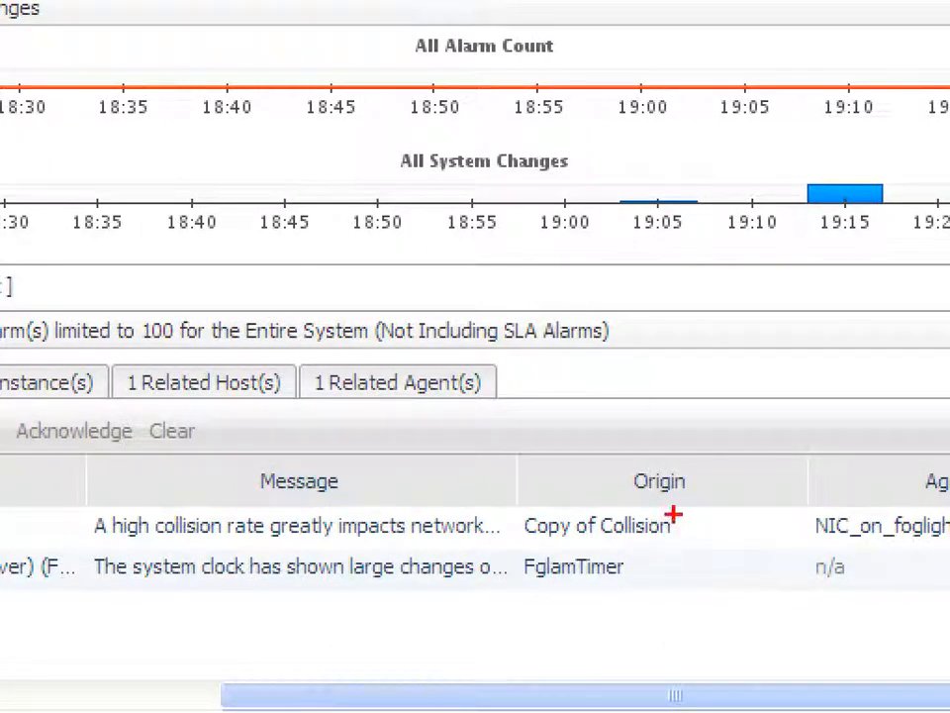
{"action": "mouse_move", "coordinate": [673, 515]}
{"action": "left_mouse_down"}
{"action": "mouse_move", "coordinate": [519, 509]}
{"action": "mouse_move", "coordinate": [727, 539]}
{"action": "mouse_move", "coordinate": [633, 463]}
{"action": "left_mouse_up"}
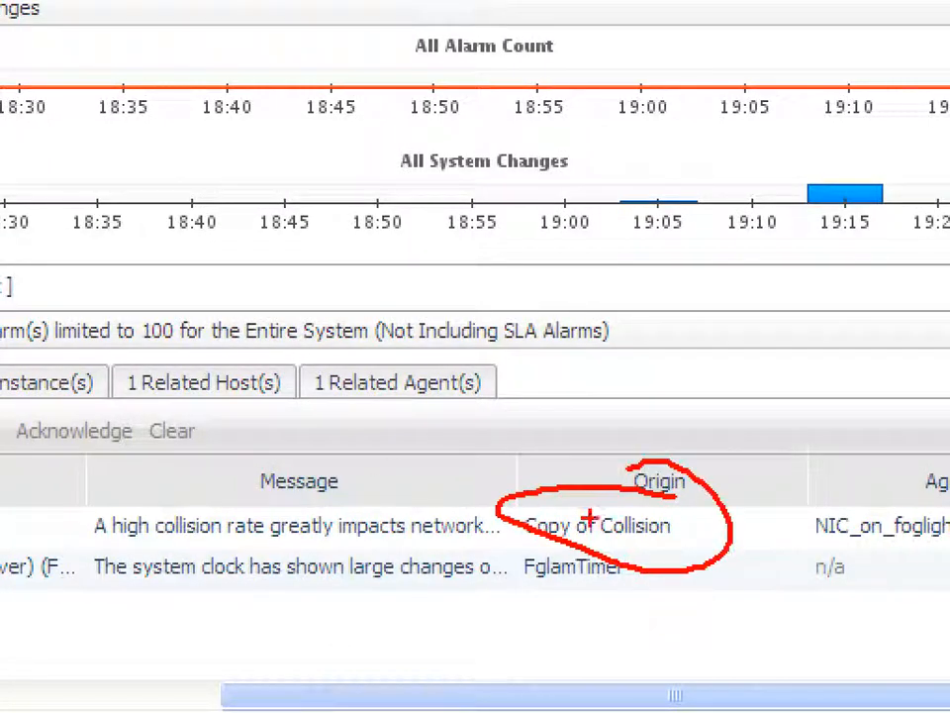
{"action": "key", "text": "Escape"}
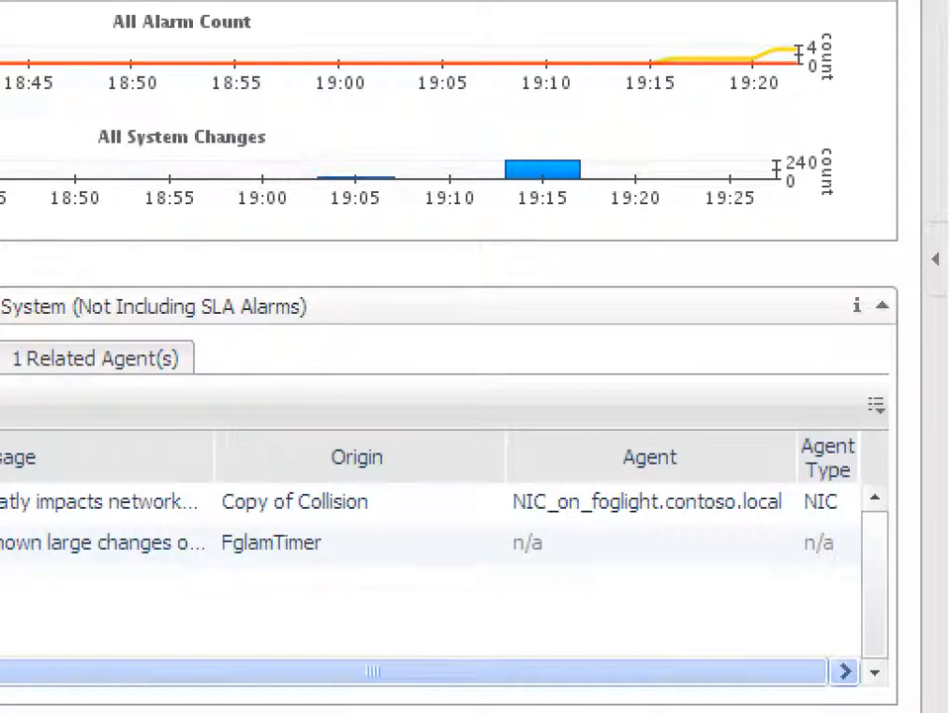
{"action": "mouse_move", "coordinate": [614, 473]}
{"action": "left_mouse_down"}
{"action": "mouse_move", "coordinate": [703, 471]}
{"action": "mouse_move", "coordinate": [445, 509]}
{"action": "mouse_move", "coordinate": [774, 509]}
{"action": "mouse_move", "coordinate": [693, 461]}
{"action": "mouse_move", "coordinate": [593, 461]}
{"action": "left_mouse_up"}
{"action": "left_click_drag", "start_coordinate": [892, 481], "coordinate": [871, 473]}
- Open the NICStats eth0 alarm's details and view the NIC_Overview chart related to its instance
{"action": "left_click", "coordinate": [534, 530]}
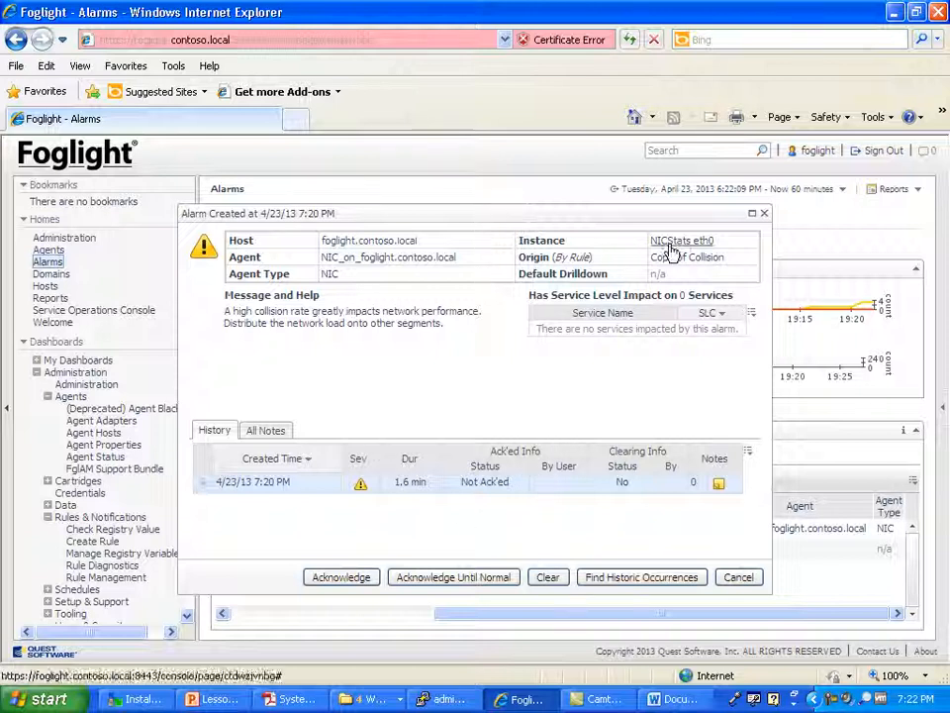
{"action": "mouse_move", "coordinate": [685, 245]}
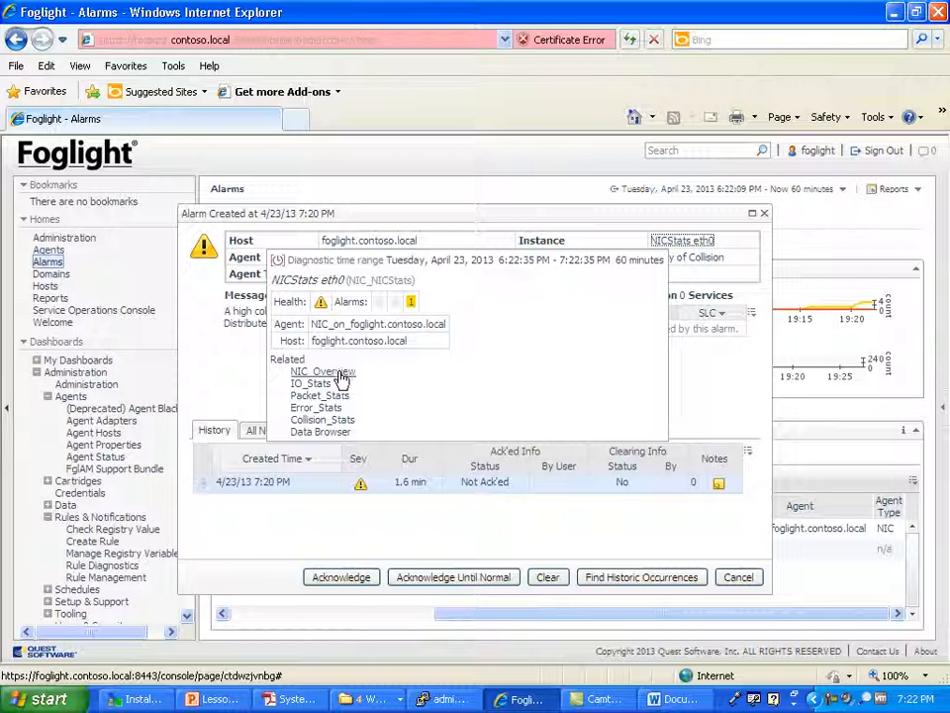
{"action": "left_click", "coordinate": [340, 375]}
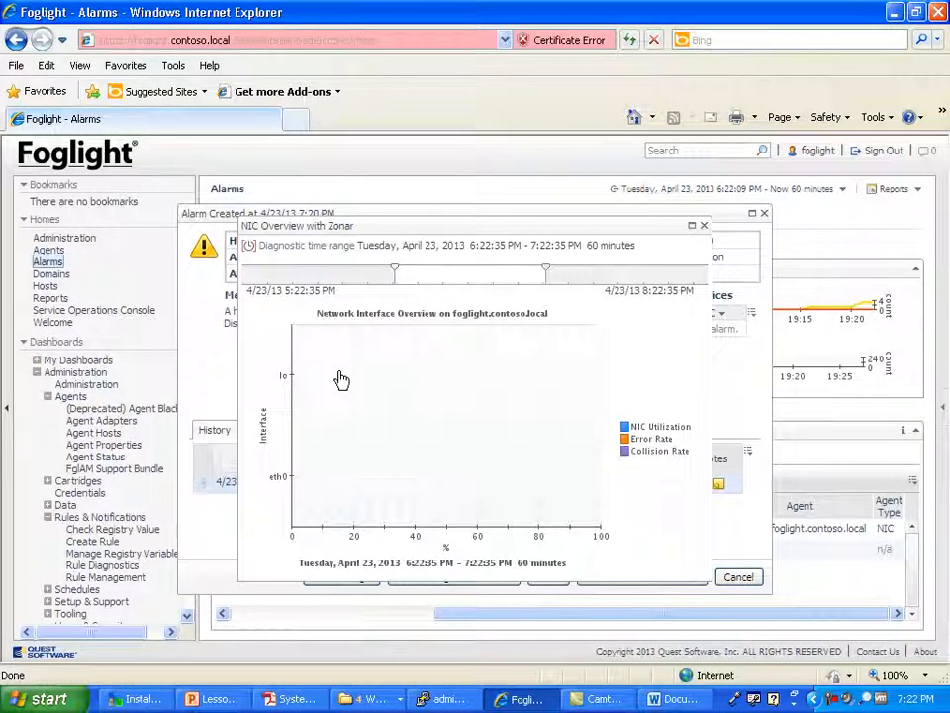
{"action": "left_click", "coordinate": [704, 226]}
{"action": "left_click", "coordinate": [668, 241]}
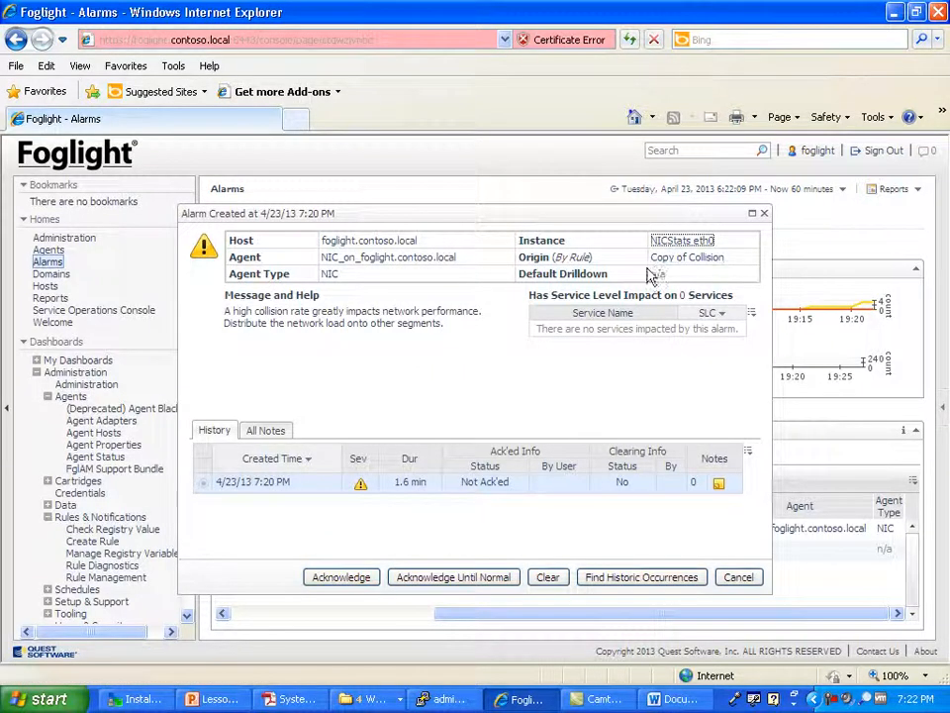
{"action": "left_click", "coordinate": [282, 399]}
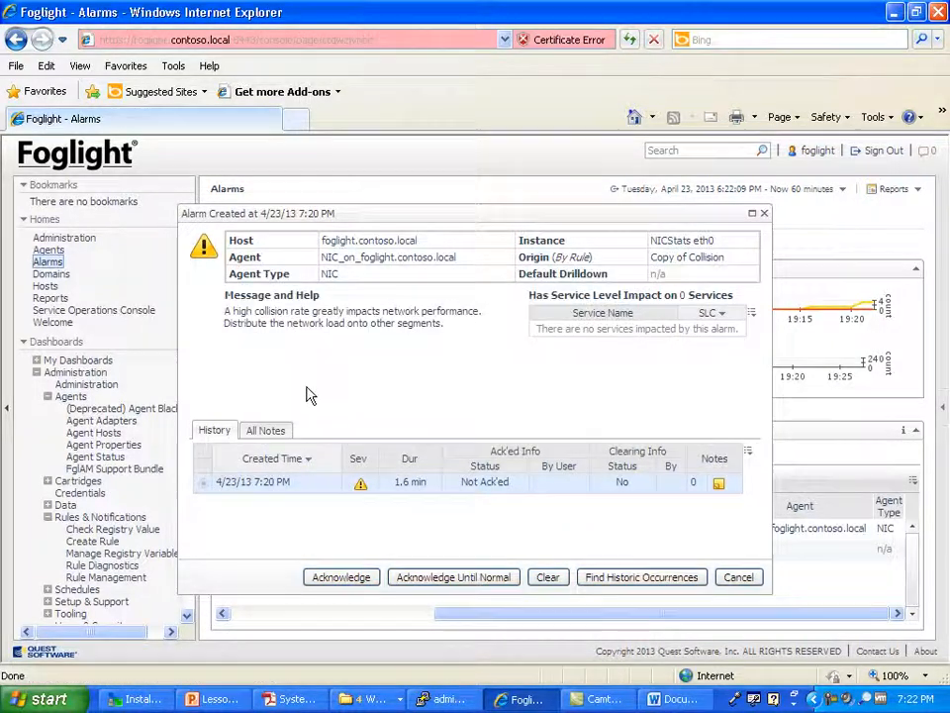
{"action": "left_click", "coordinate": [704, 229]}
- View the Packet_Stats and Collision_Stats charts related to the NICStats eth0 instance, closing each one
{"action": "left_click", "coordinate": [701, 242]}
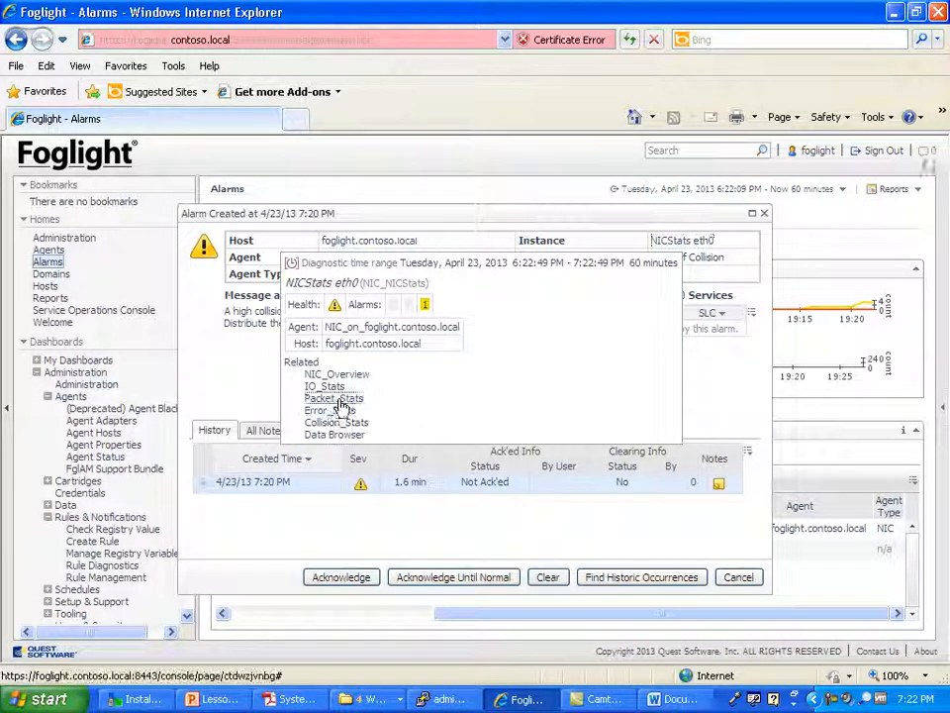
{"action": "left_click", "coordinate": [335, 399]}
{"action": "left_click", "coordinate": [705, 226]}
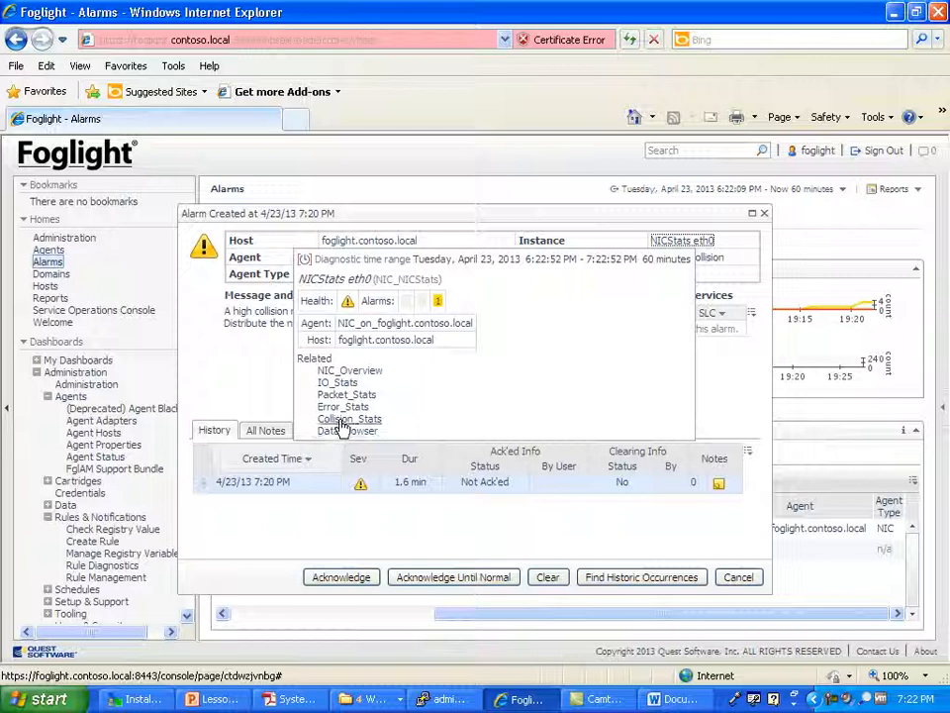
{"action": "left_click", "coordinate": [348, 419]}
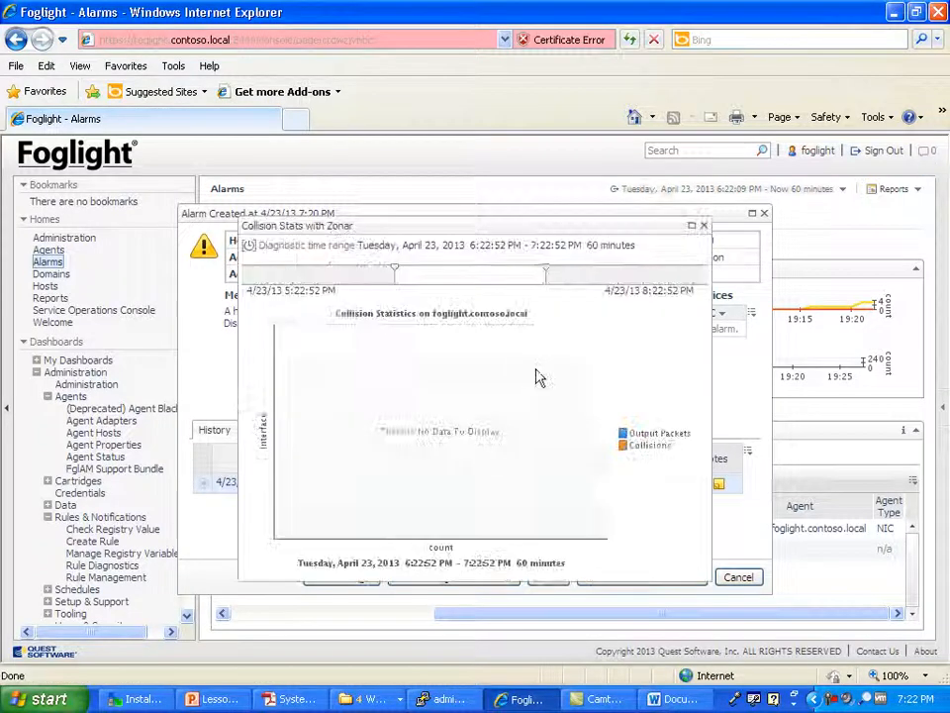
{"action": "left_click", "coordinate": [703, 228]}
- Open the Data Browser for NICStats eth0, examine its start and end times, and switch the table to NICStats lo
{"action": "mouse_move", "coordinate": [698, 248]}
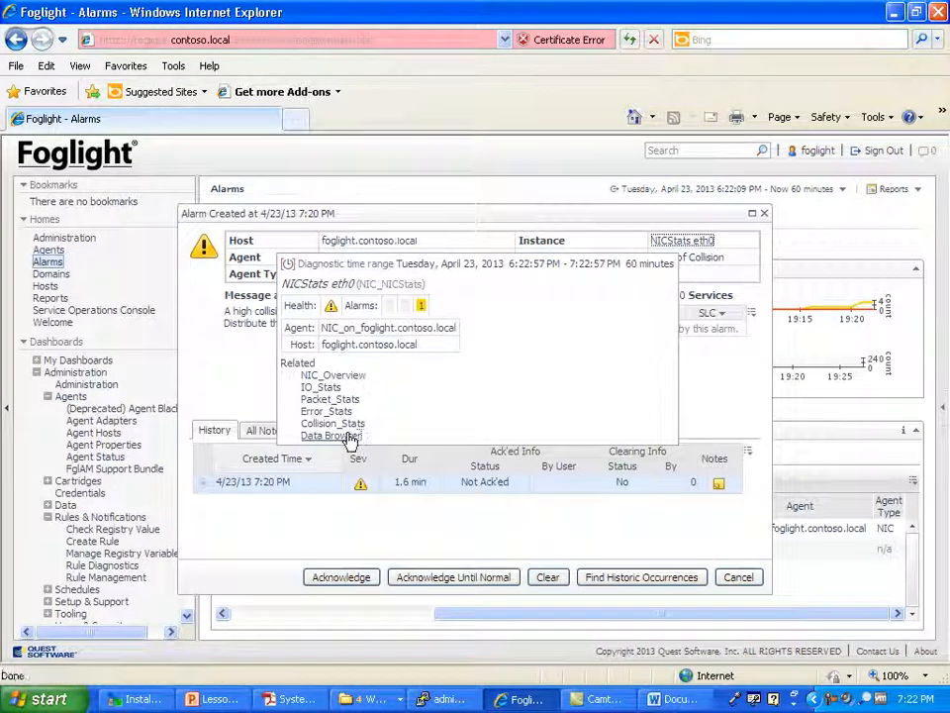
{"action": "left_click", "coordinate": [348, 436]}
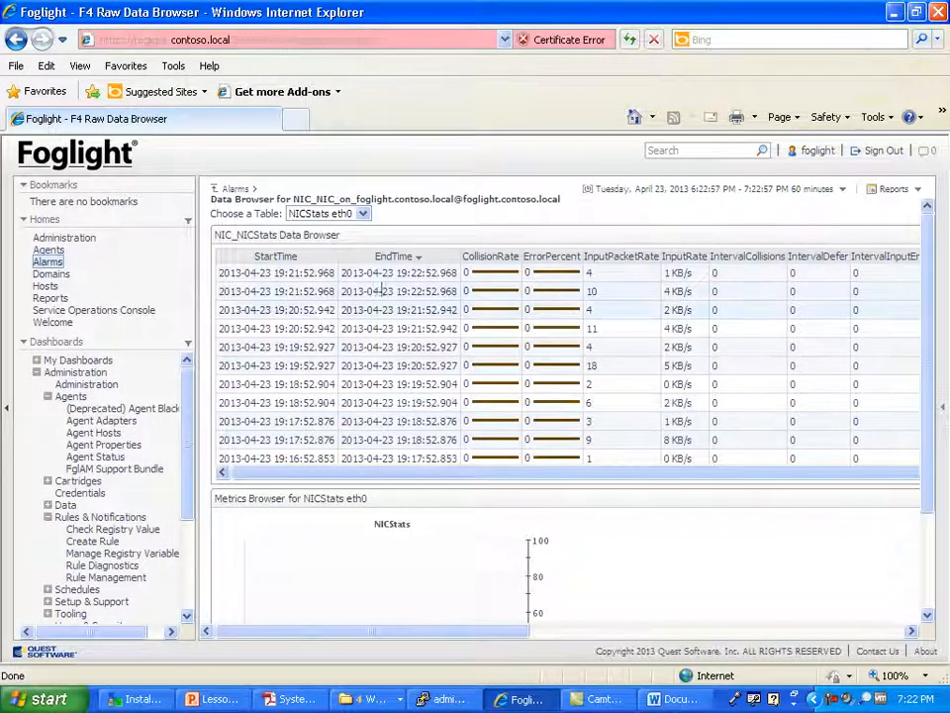
{"action": "left_click_drag", "start_coordinate": [248, 273], "coordinate": [288, 274]}
{"action": "left_click_drag", "start_coordinate": [367, 274], "coordinate": [408, 277]}
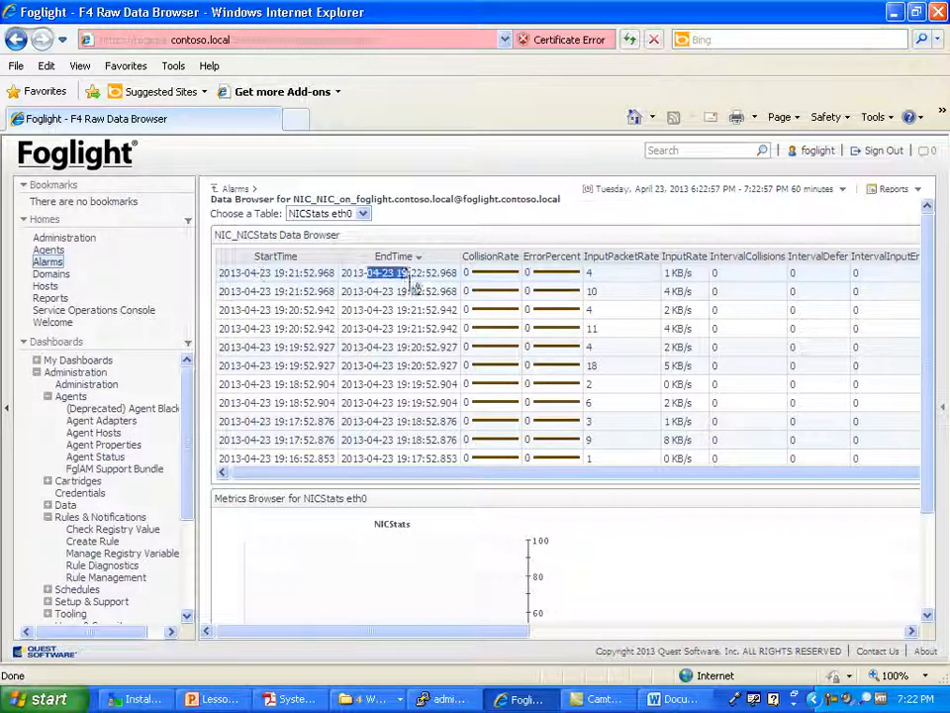
{"action": "left_click", "coordinate": [363, 214]}
{"action": "left_click", "coordinate": [327, 237]}
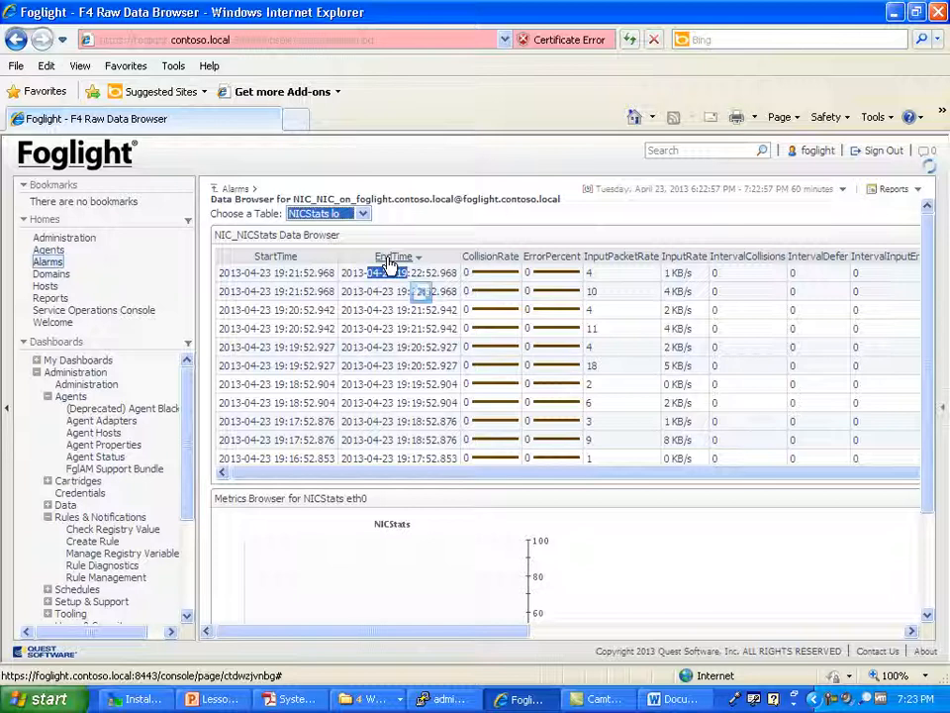
- Return to the Alarms page, reopen the NICStats eth0 alarm to view its instance's related items, and close the alarm
{"action": "left_click", "coordinate": [230, 190]}
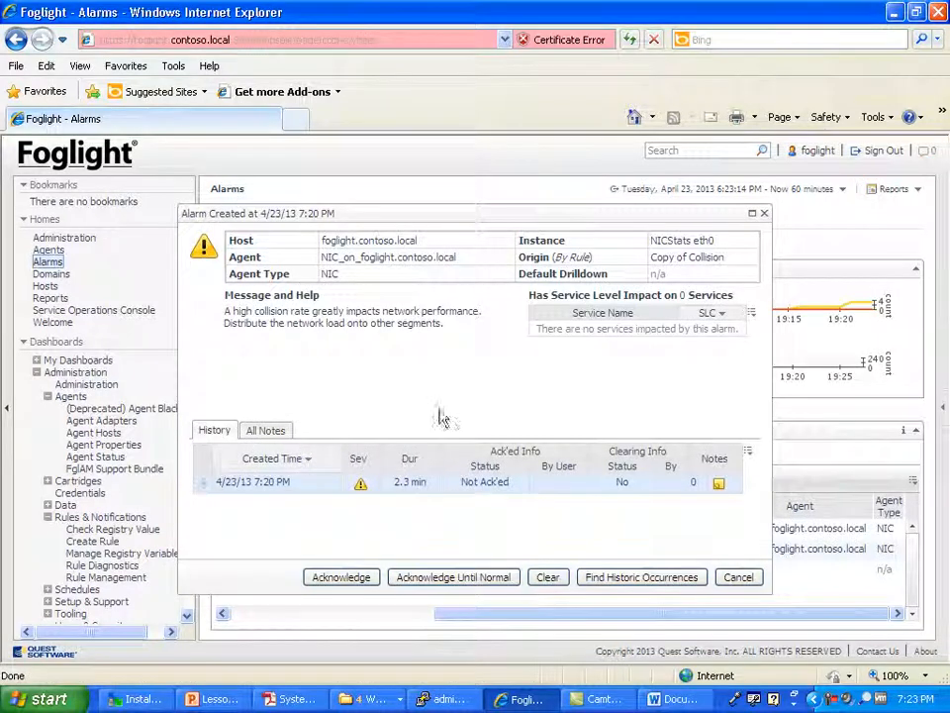
{"action": "left_click", "coordinate": [686, 243]}
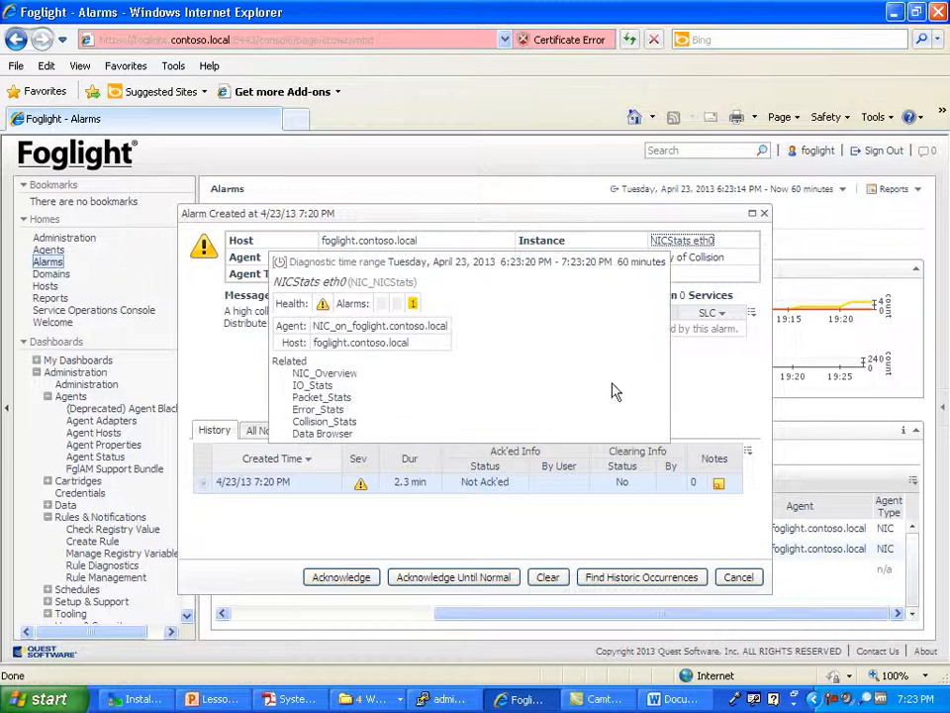
{"action": "left_click", "coordinate": [705, 381]}
{"action": "left_click", "coordinate": [683, 241]}
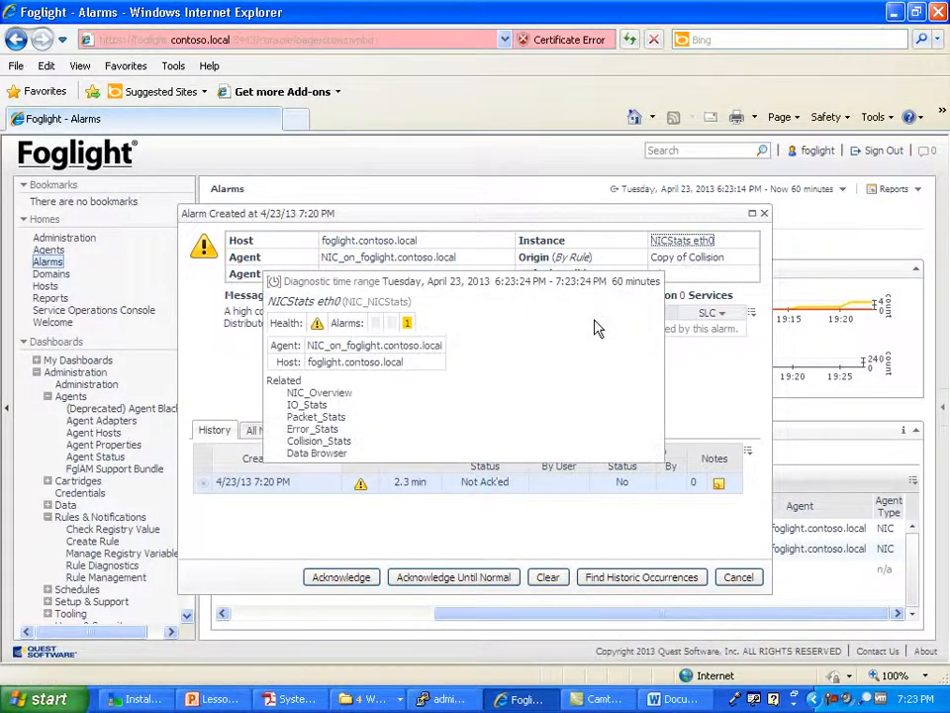
{"action": "left_click", "coordinate": [755, 364]}
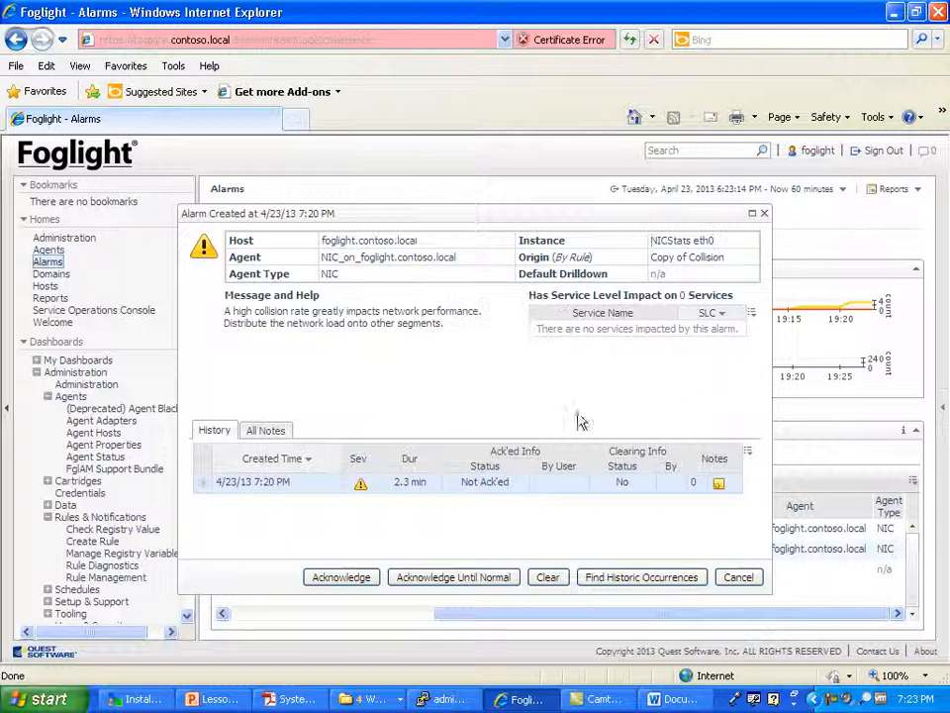
{"action": "left_click", "coordinate": [747, 577]}
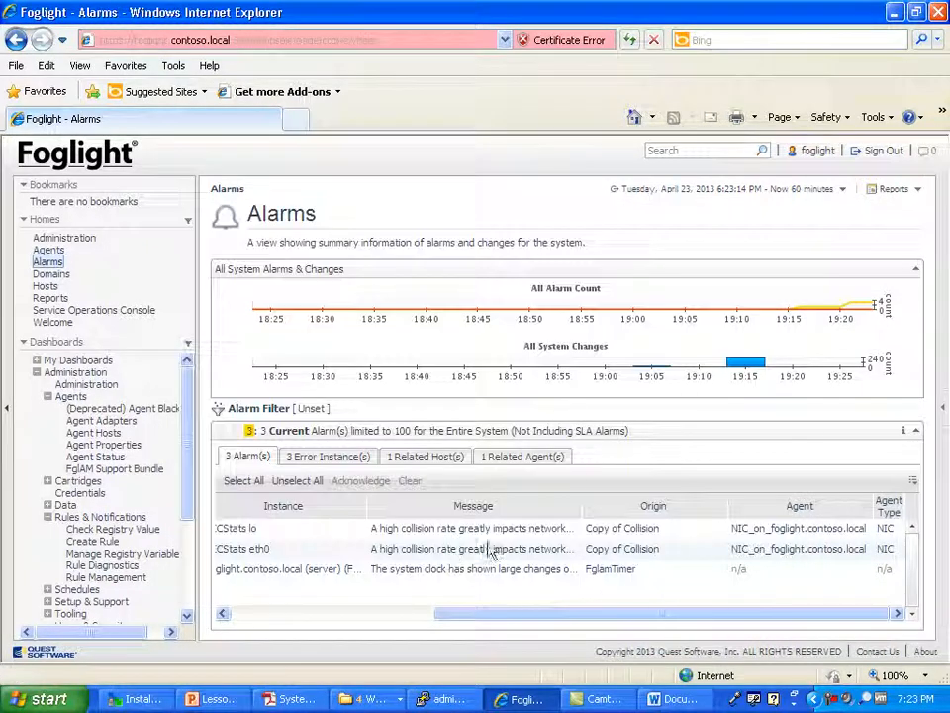
{"action": "left_click_drag", "start_coordinate": [532, 615], "coordinate": [329, 645]}
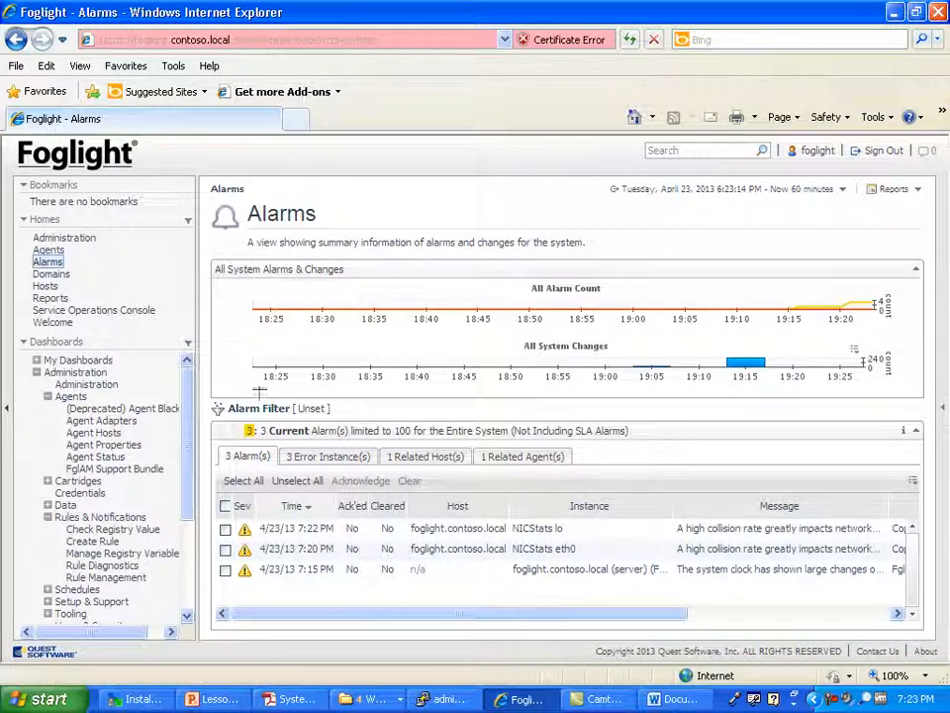
- Filter the current alarms by Critical severity, and replace that filter with Warning severity only
{"action": "left_click", "coordinate": [438, 413]}
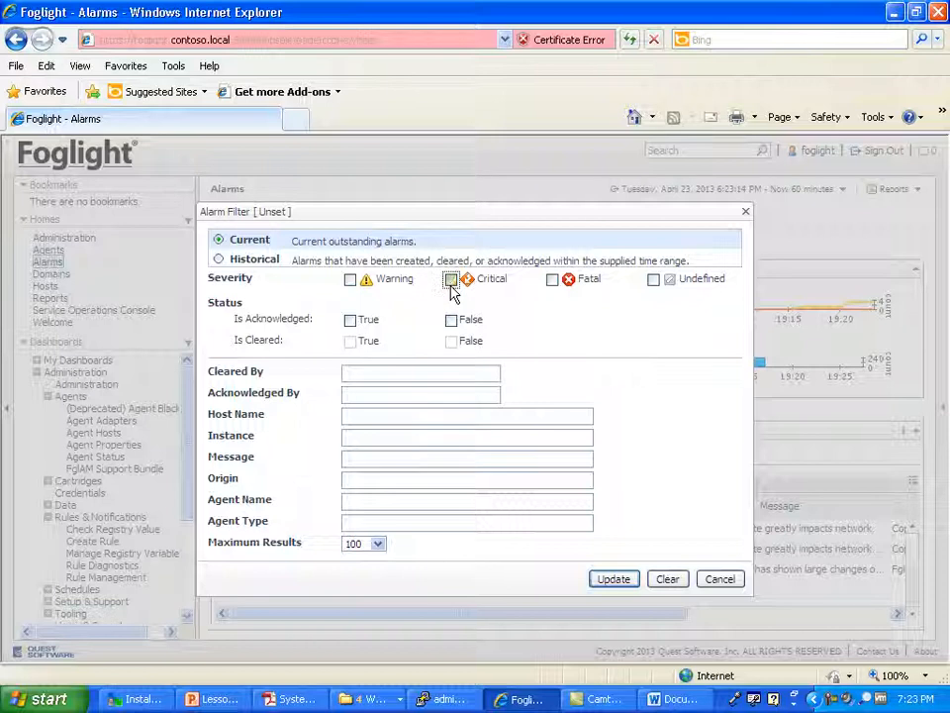
{"action": "left_click", "coordinate": [612, 582]}
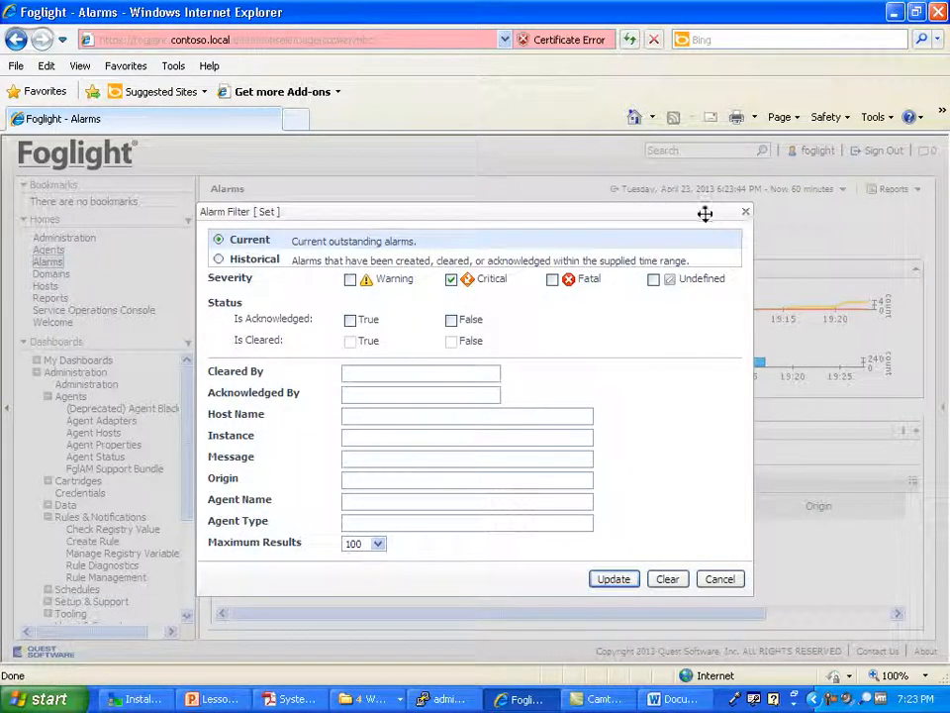
{"action": "left_click_drag", "start_coordinate": [710, 212], "coordinate": [603, 156]}
{"action": "left_click", "coordinate": [344, 227]}
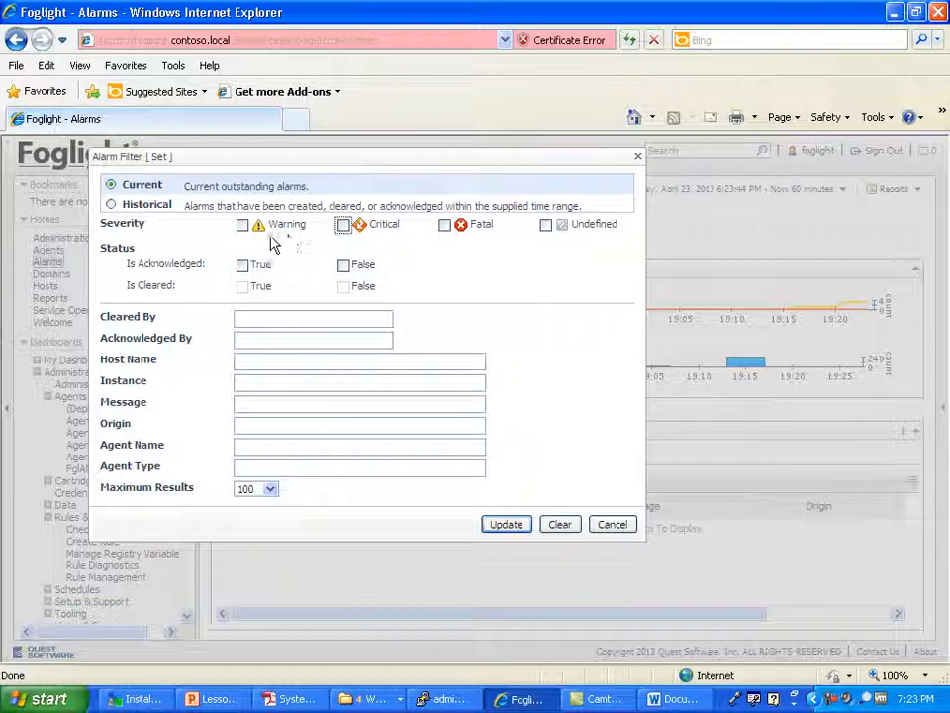
{"action": "left_click", "coordinate": [243, 225]}
{"action": "left_click", "coordinate": [505, 524]}
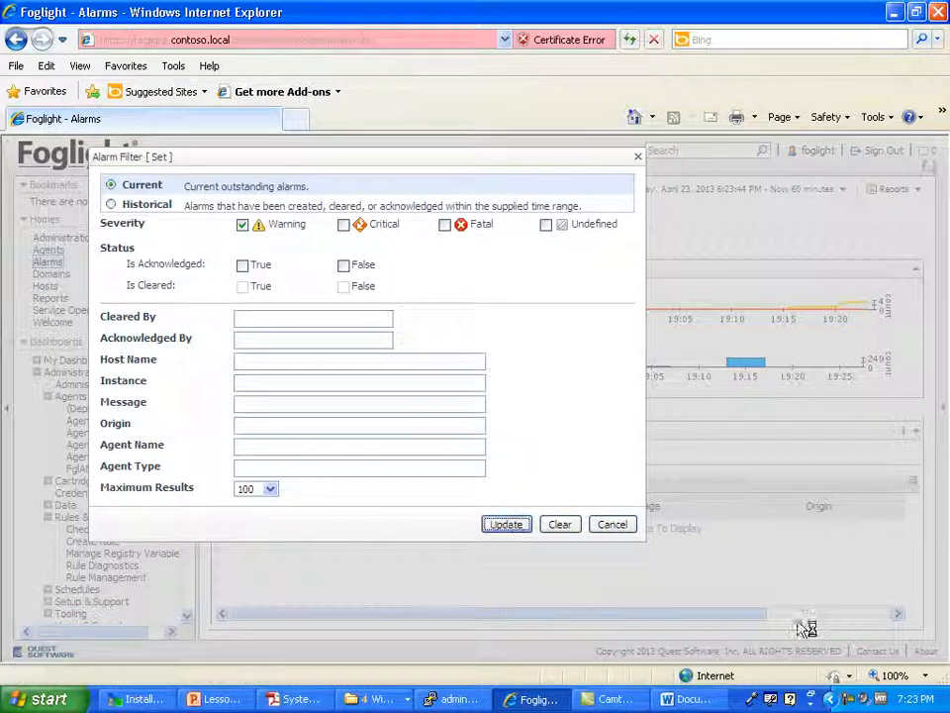
{"action": "left_click", "coordinate": [639, 158]}
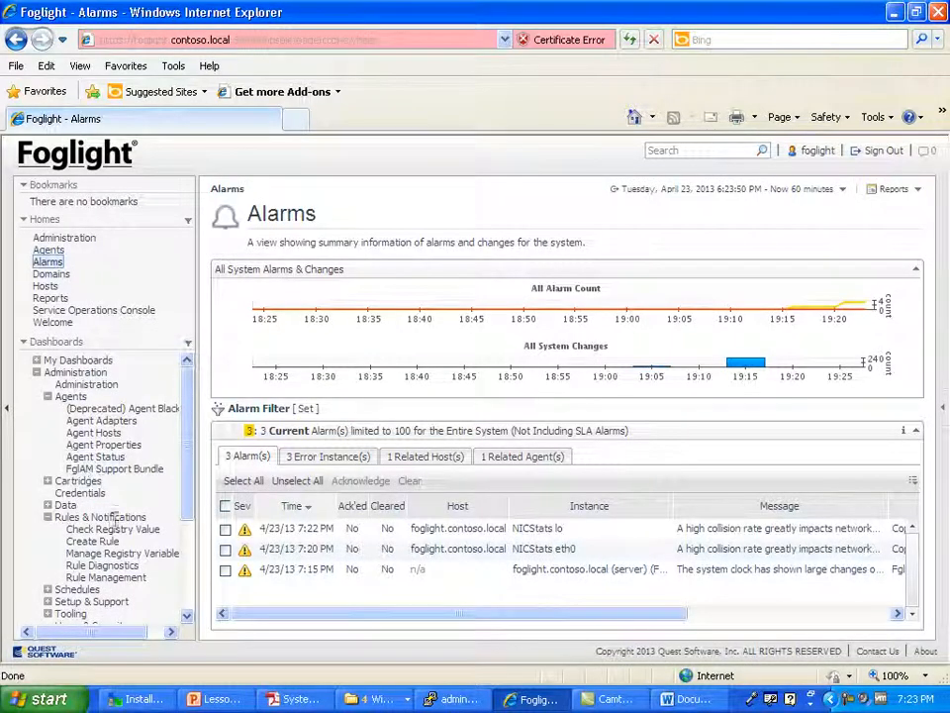
- Open the Copy of Collision rule in Old Manage Rules and examine its Critical and Warning conditions
{"action": "left_click", "coordinate": [122, 582]}
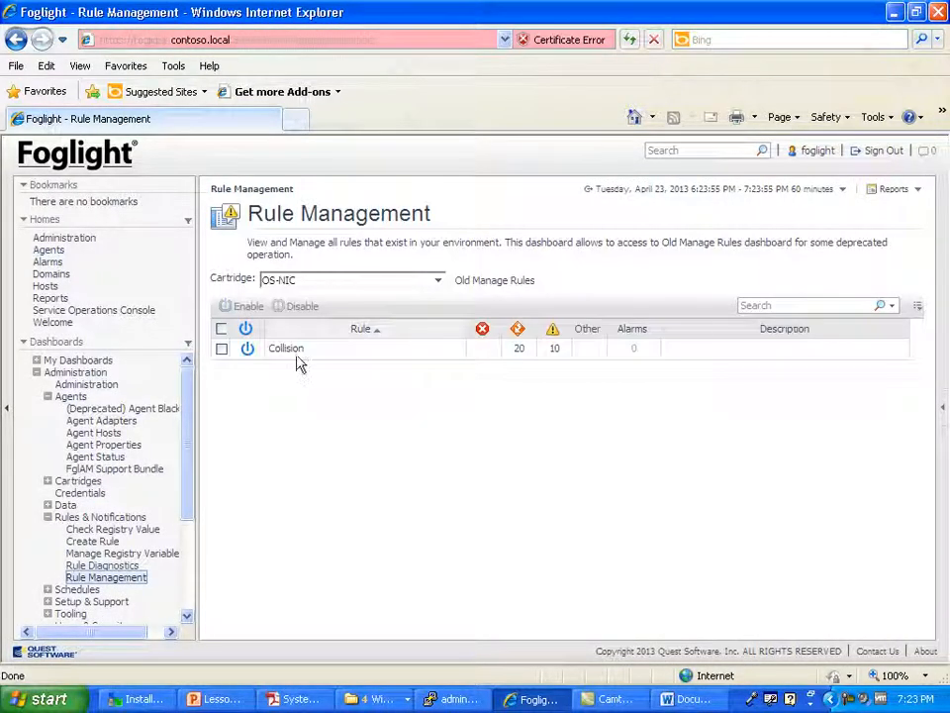
{"action": "left_click", "coordinate": [489, 282]}
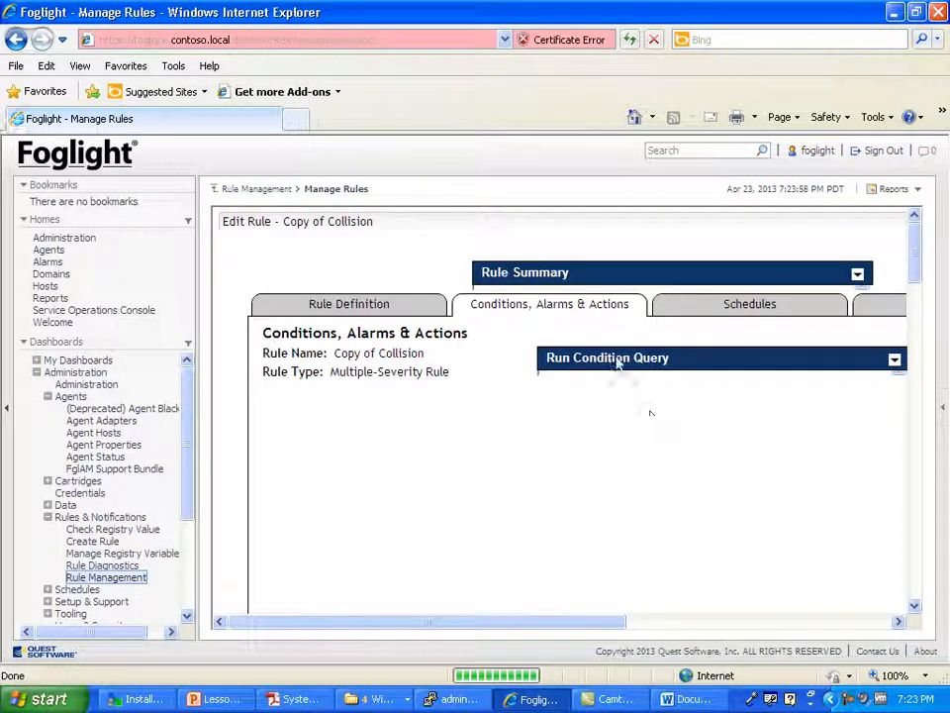
{"action": "left_click", "coordinate": [307, 428]}
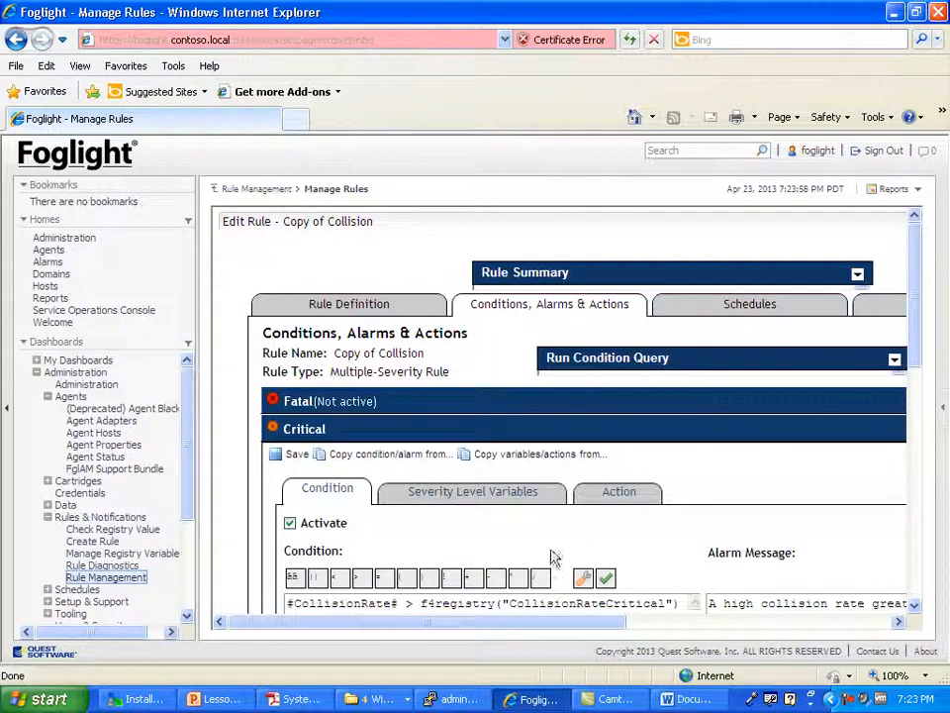
{"action": "scroll", "coordinate": [512, 547], "scroll_direction": "down", "scroll_amount": 5}
{"action": "left_click", "coordinate": [401, 469]}
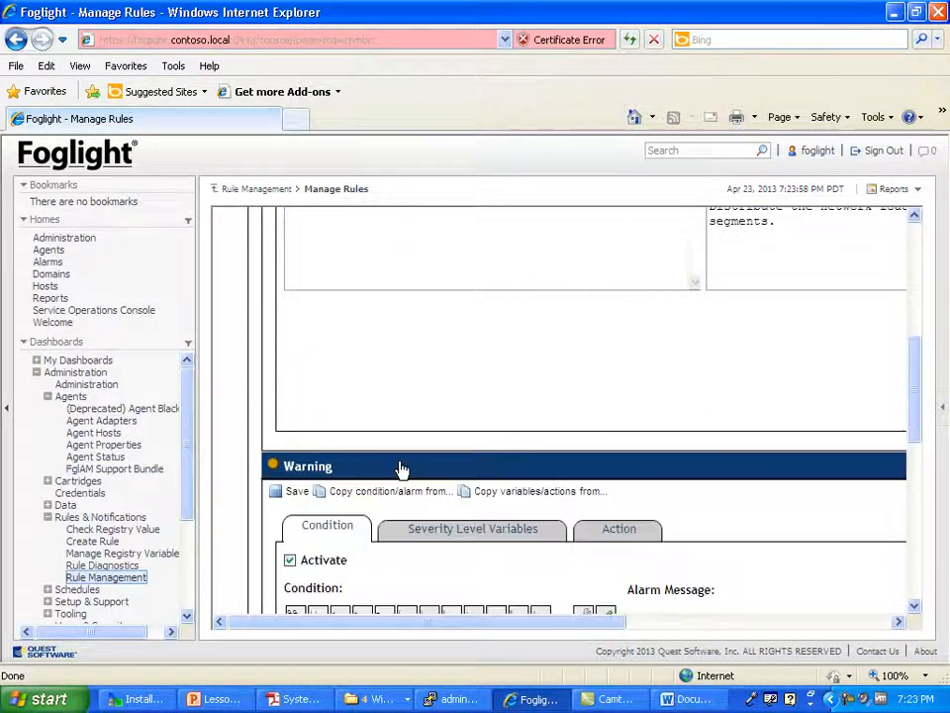
{"action": "scroll", "coordinate": [446, 564], "scroll_direction": "down", "scroll_amount": 2}
{"action": "scroll", "coordinate": [477, 494], "scroll_direction": "up", "scroll_amount": 3}
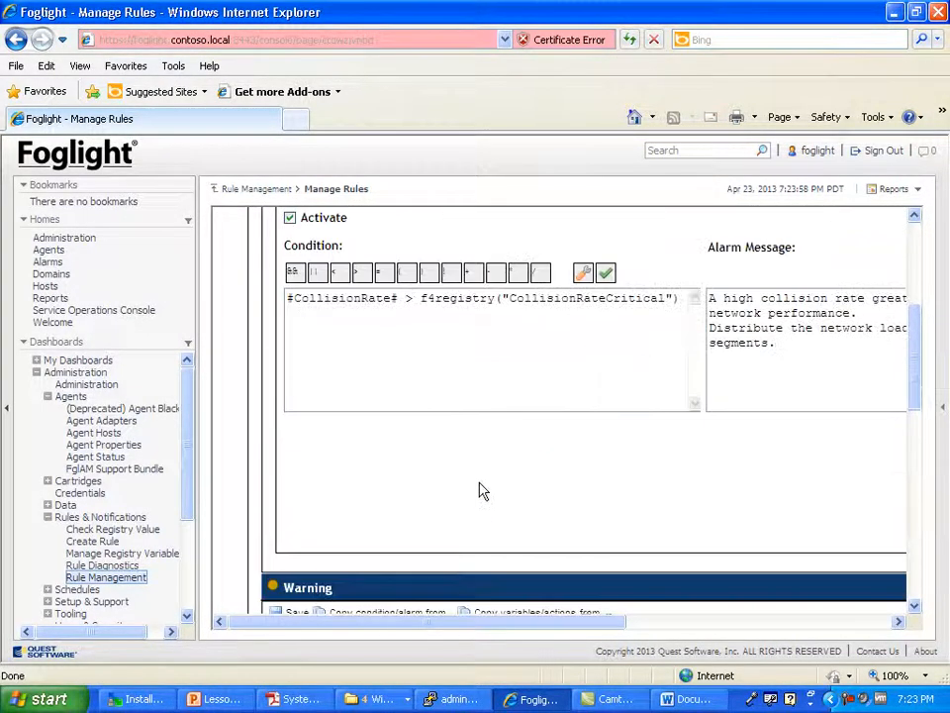
{"action": "scroll", "coordinate": [477, 494], "scroll_direction": "up", "scroll_amount": 3}
- Copy the condition and alarm from Warning into the Critical severity and set the Critical condition to #CollisionRate# = 0
{"action": "left_click", "coordinate": [403, 334]}
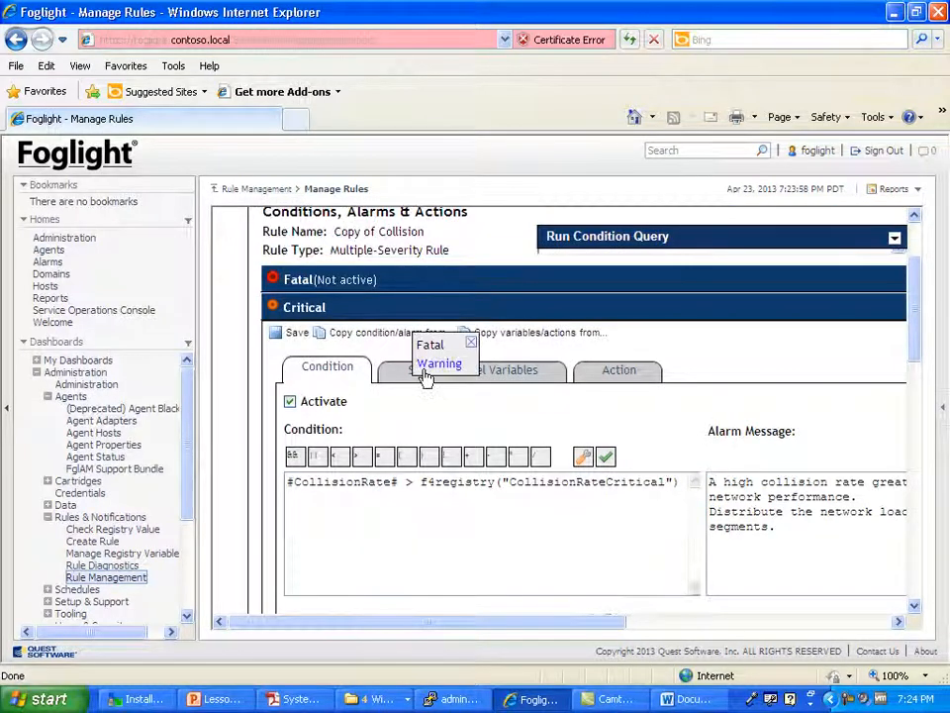
{"action": "left_click", "coordinate": [433, 365]}
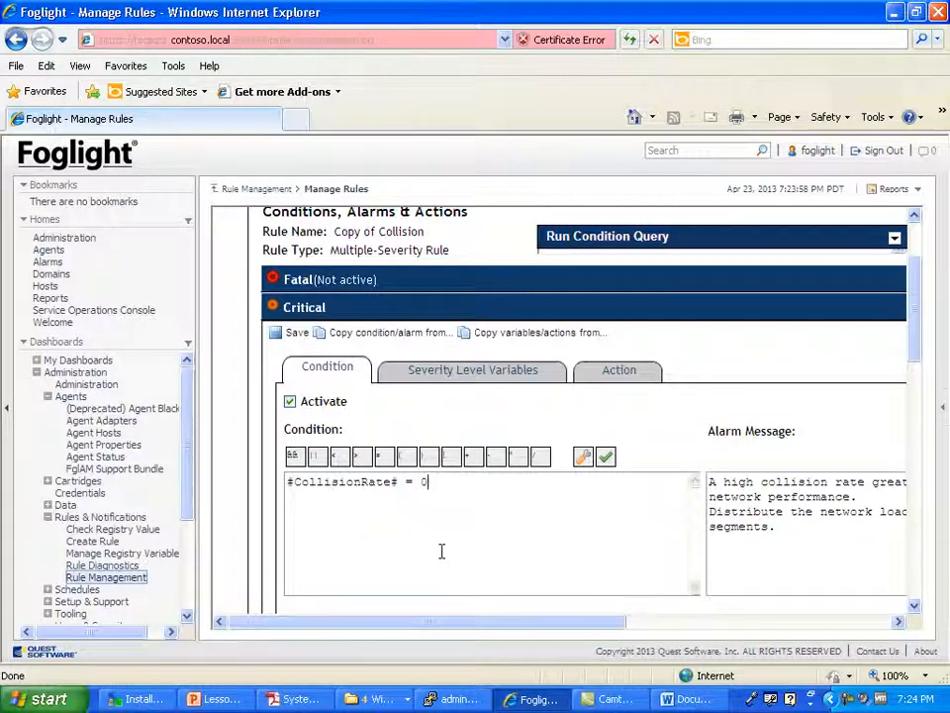
{"action": "key", "text": "ctrl+a"}
- Overwrite the beginning of the Critical alarm message with "OMG world is ending.", followed by a blank line
{"action": "left_click_drag", "start_coordinate": [475, 624], "coordinate": [596, 594]}
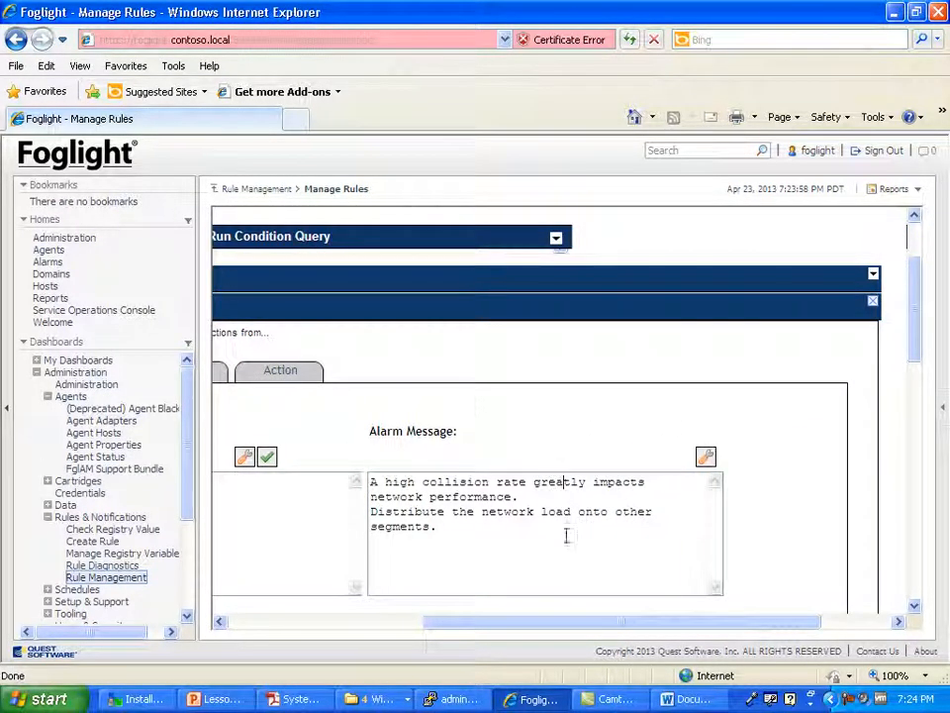
{"action": "left_click_drag", "start_coordinate": [530, 624], "coordinate": [319, 624]}
{"action": "scroll", "coordinate": [410, 548], "scroll_direction": "down", "scroll_amount": 5}
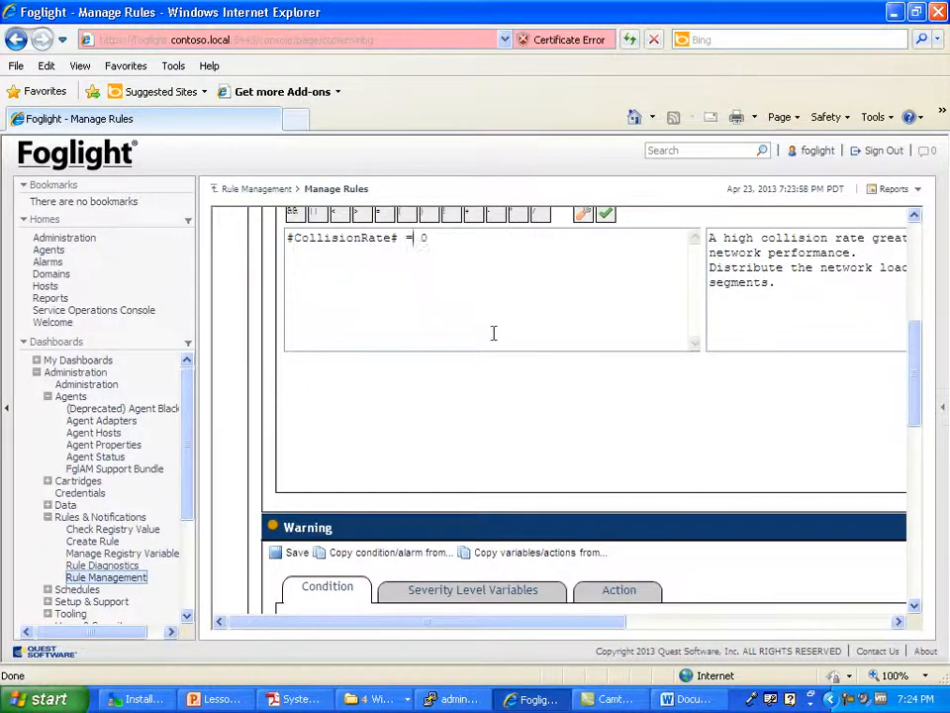
{"action": "scroll", "coordinate": [490, 333], "scroll_direction": "up", "scroll_amount": 3}
{"action": "left_click_drag", "start_coordinate": [584, 624], "coordinate": [699, 608]}
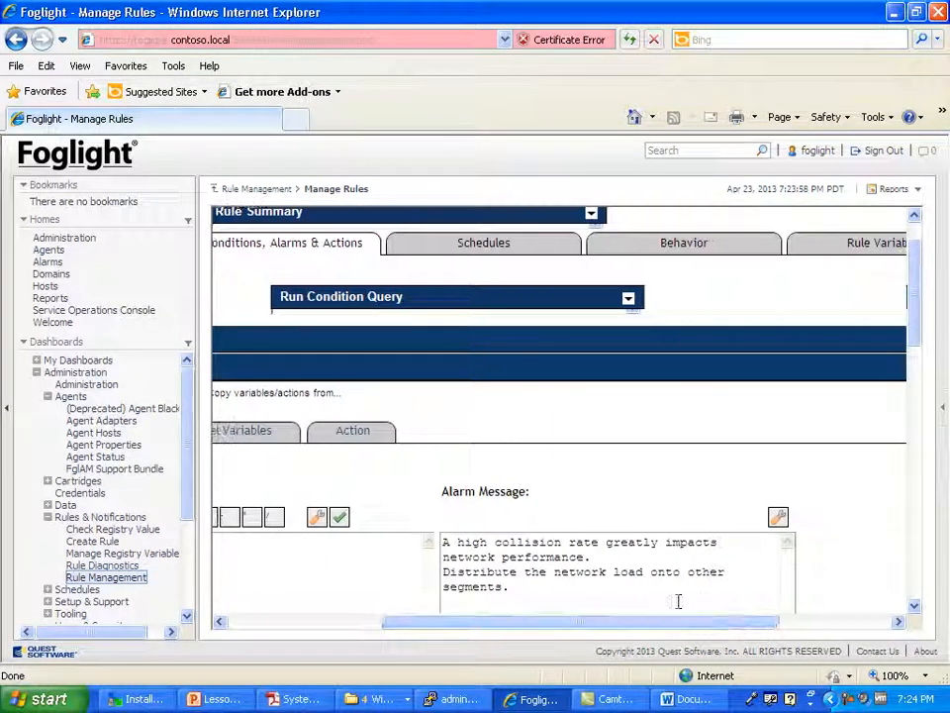
{"action": "left_click", "coordinate": [444, 544]}
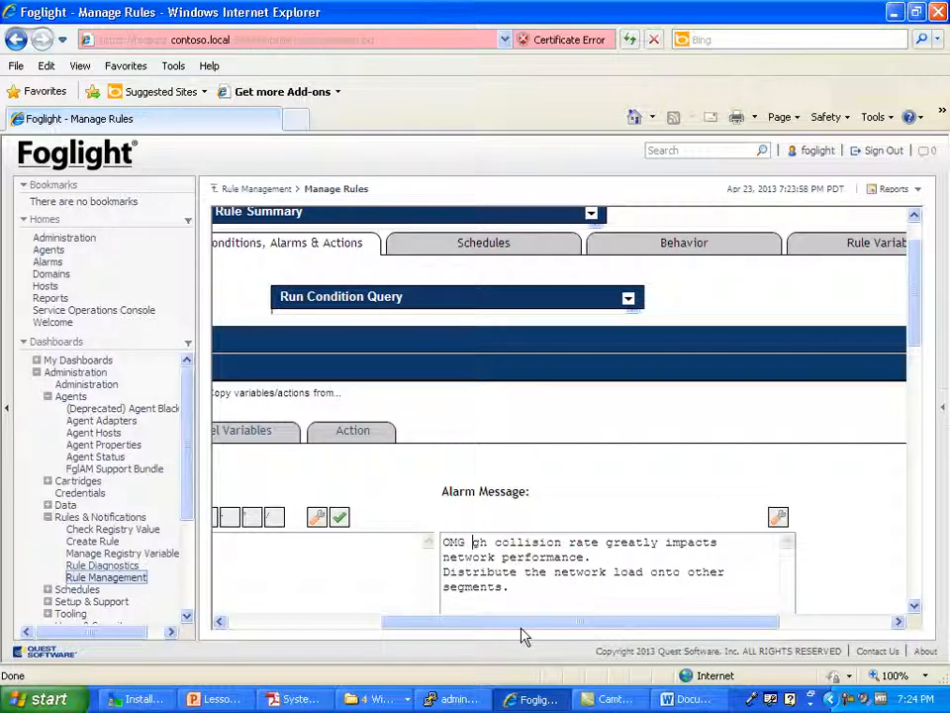
{"action": "type", "text": "OMG word"}
{"action": "key", "text": "BackSpace"}
{"action": "key", "text": "BackSpace"}
{"action": "type", "text": "rl"}
{"action": "key", "text": "BackSpace"}
{"action": "type", "text": "ld io"}
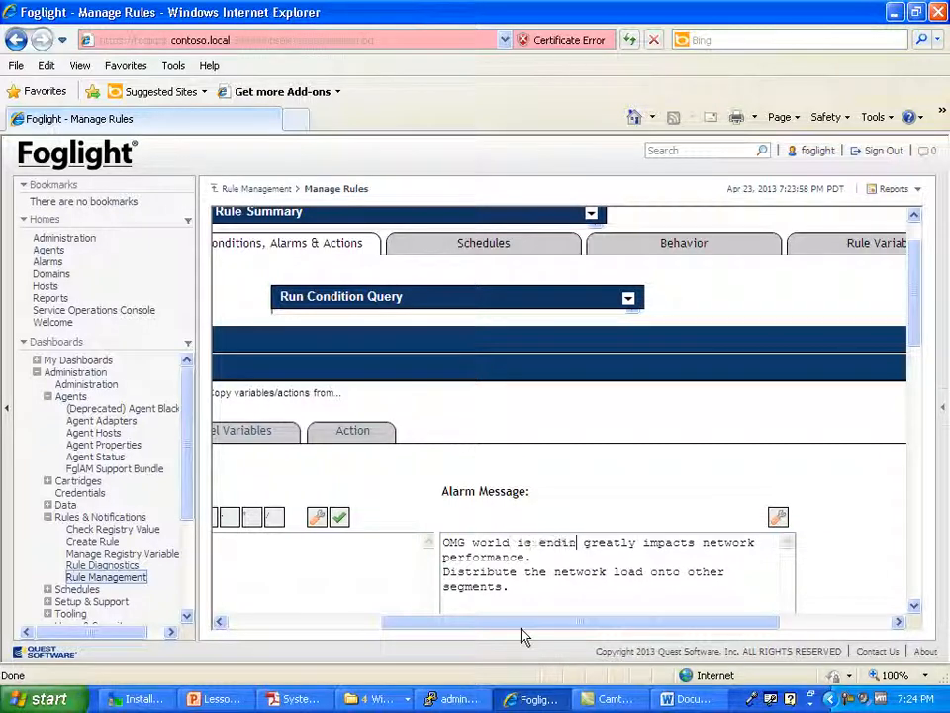
{"action": "type", "text": "g."}
{"action": "key", "text": "Delete"}
{"action": "key", "text": "Delete"}
{"action": "key", "text": "Delete"}
{"action": "key", "text": "Return"}
{"action": "key", "text": "Return"}
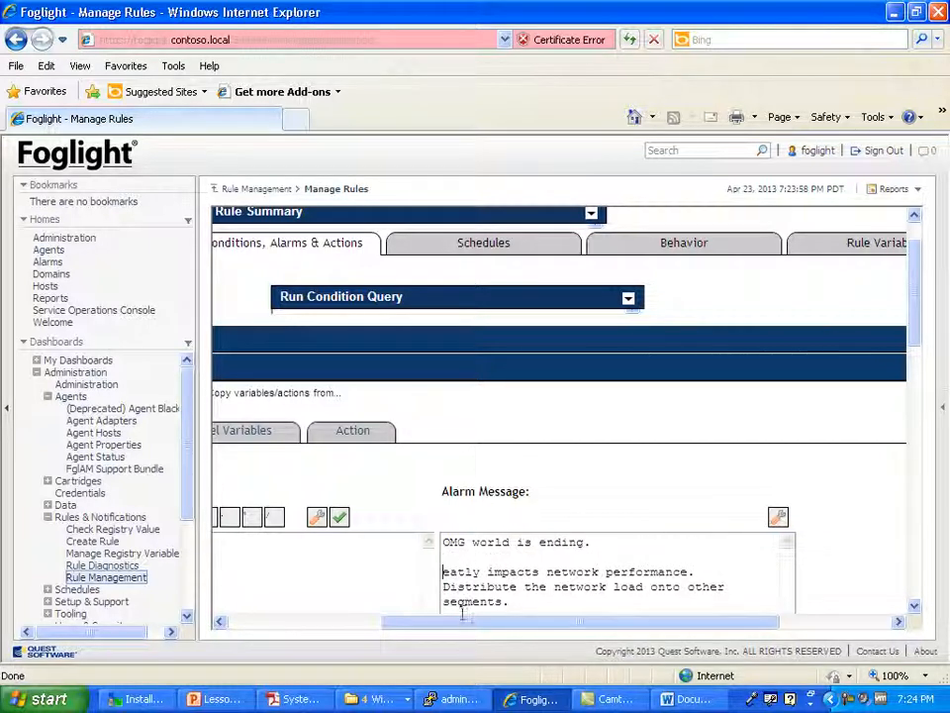
- Validate the Critical condition, correct it to #CollisionRate# == 0, and save the severity's changes
{"action": "left_click_drag", "start_coordinate": [461, 621], "coordinate": [256, 624]}
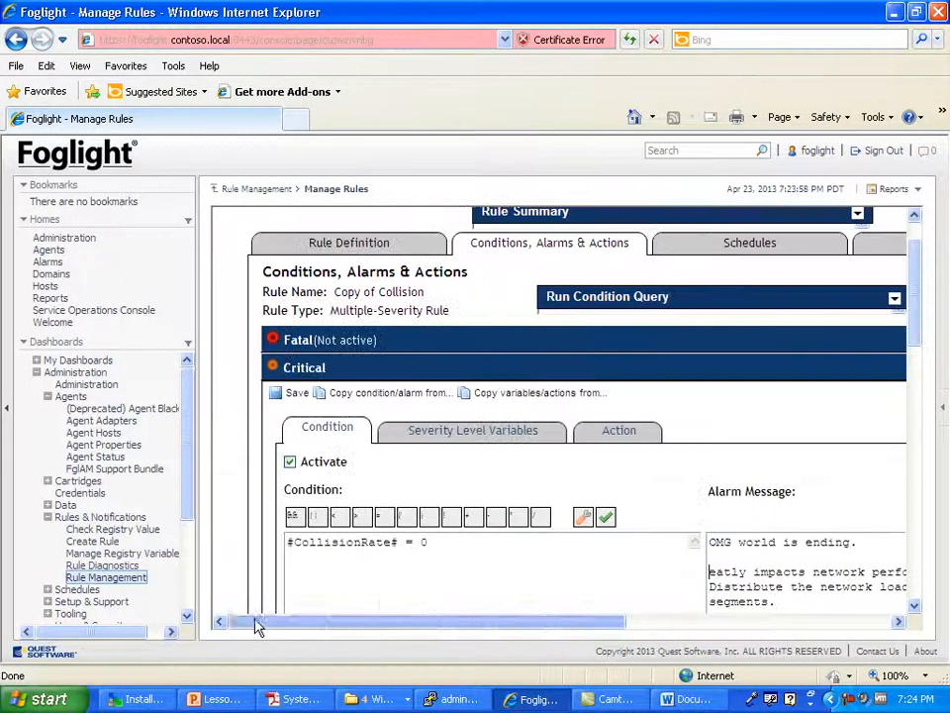
{"action": "left_click", "coordinate": [607, 519]}
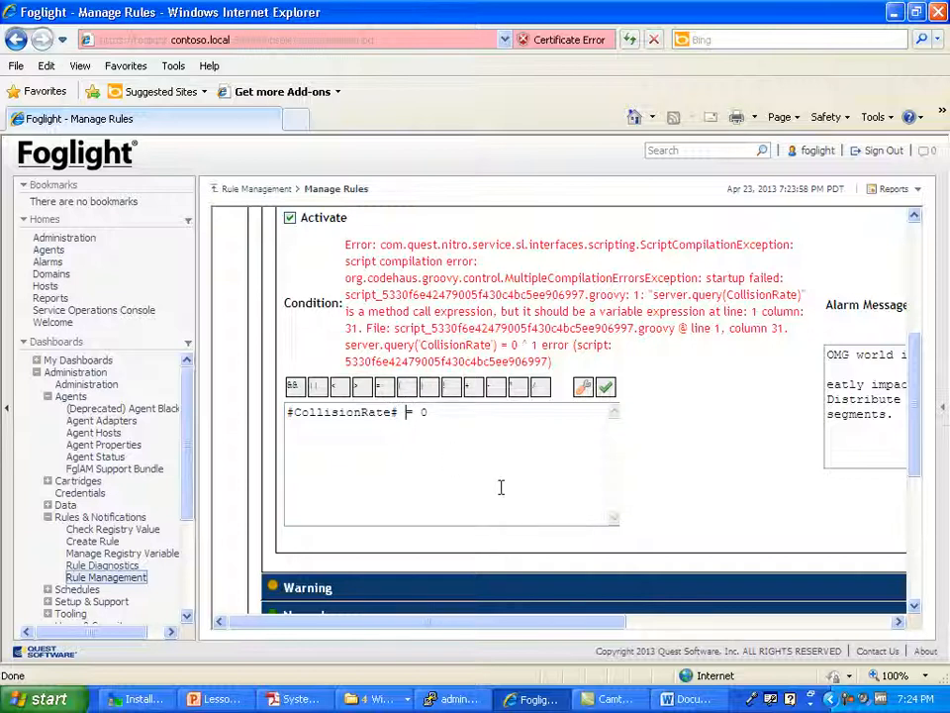
{"action": "scroll", "coordinate": [503, 490], "scroll_direction": "up", "scroll_amount": 3}
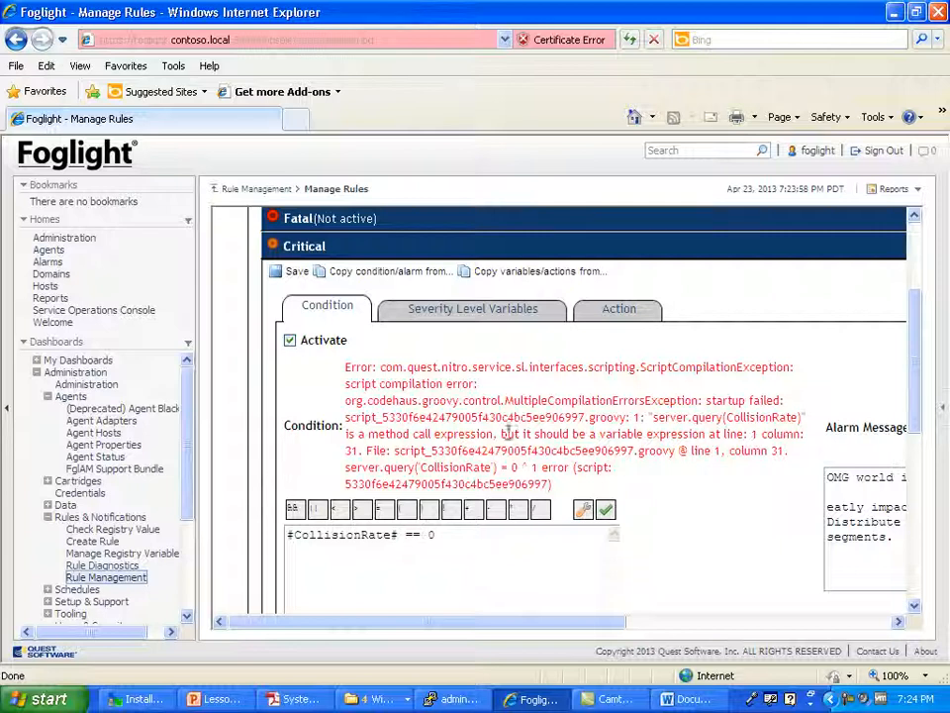
{"action": "left_click", "coordinate": [291, 277]}
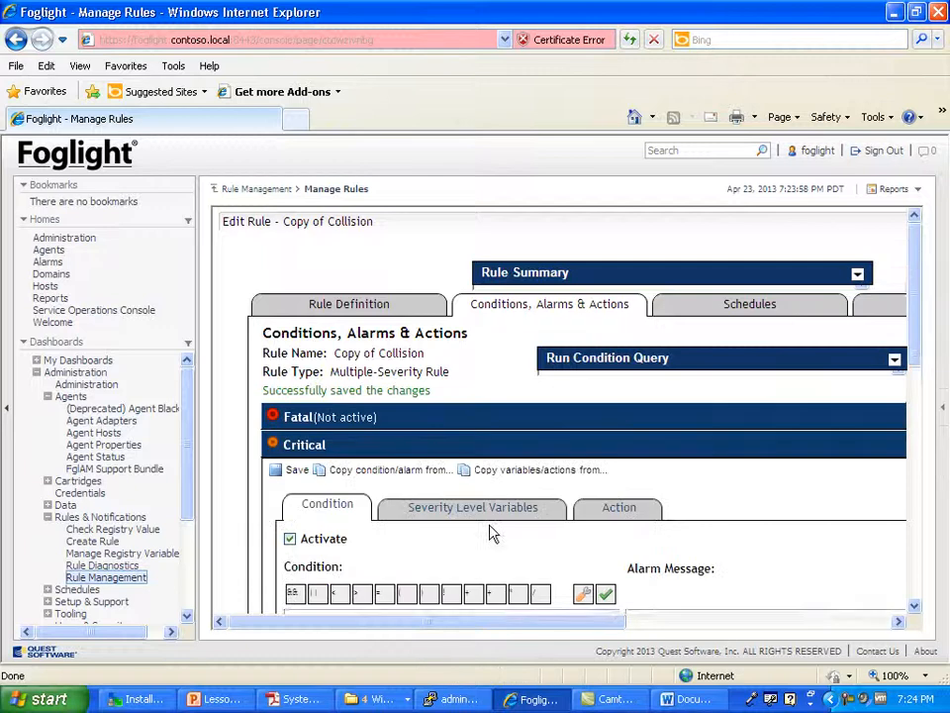
- Reload the Alarms page to check for new collision alarms, and reopen the Copy of Collision rule for editing
{"action": "scroll", "coordinate": [489, 527], "scroll_direction": "down", "scroll_amount": 3}
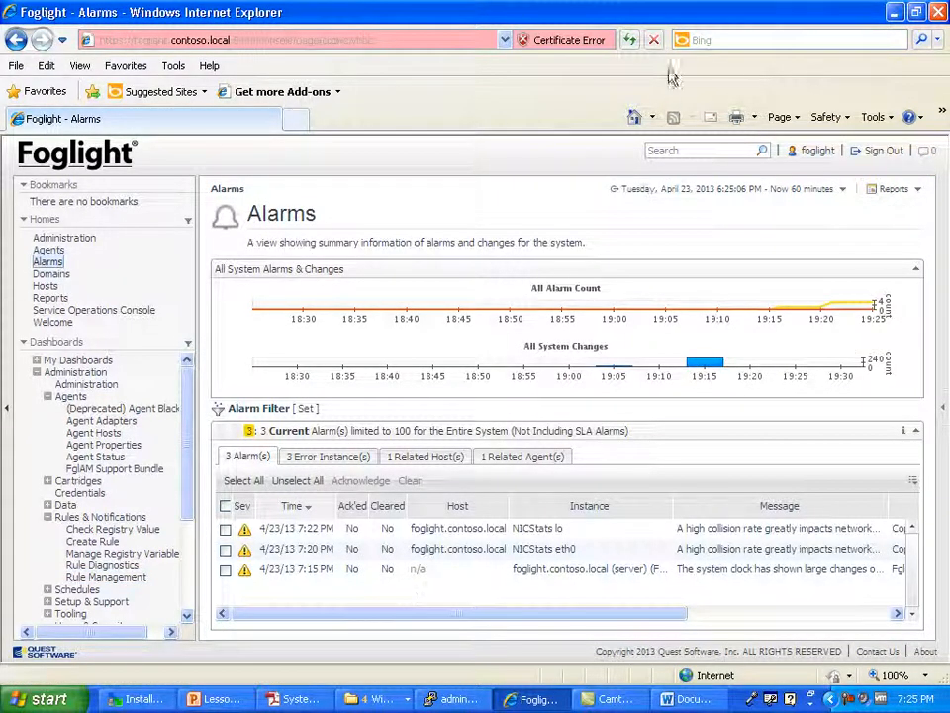
{"action": "left_click", "coordinate": [629, 39]}
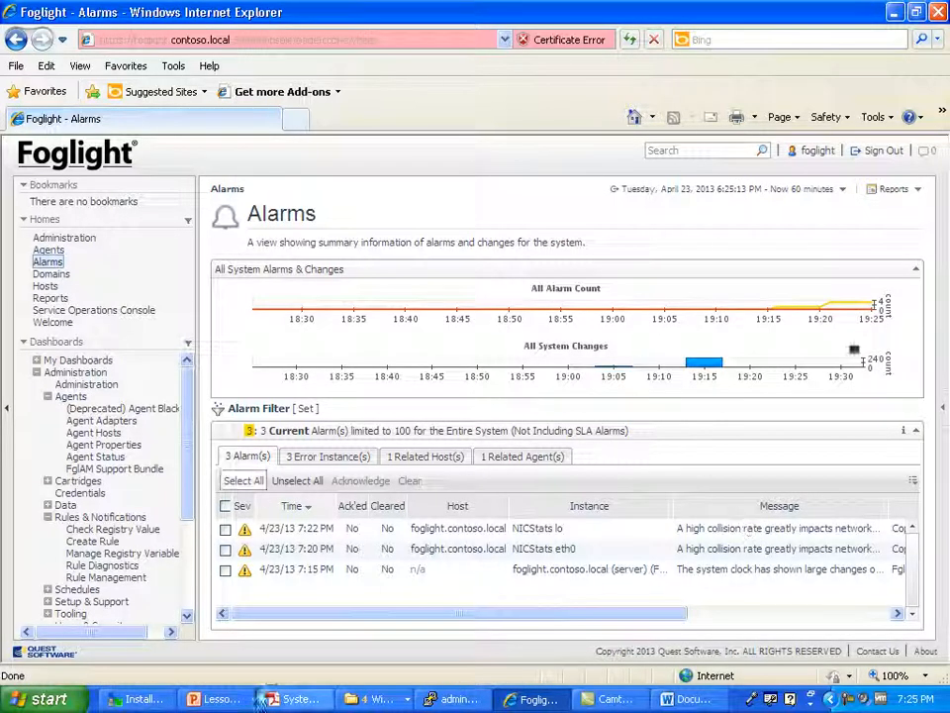
{"action": "left_click", "coordinate": [91, 578]}
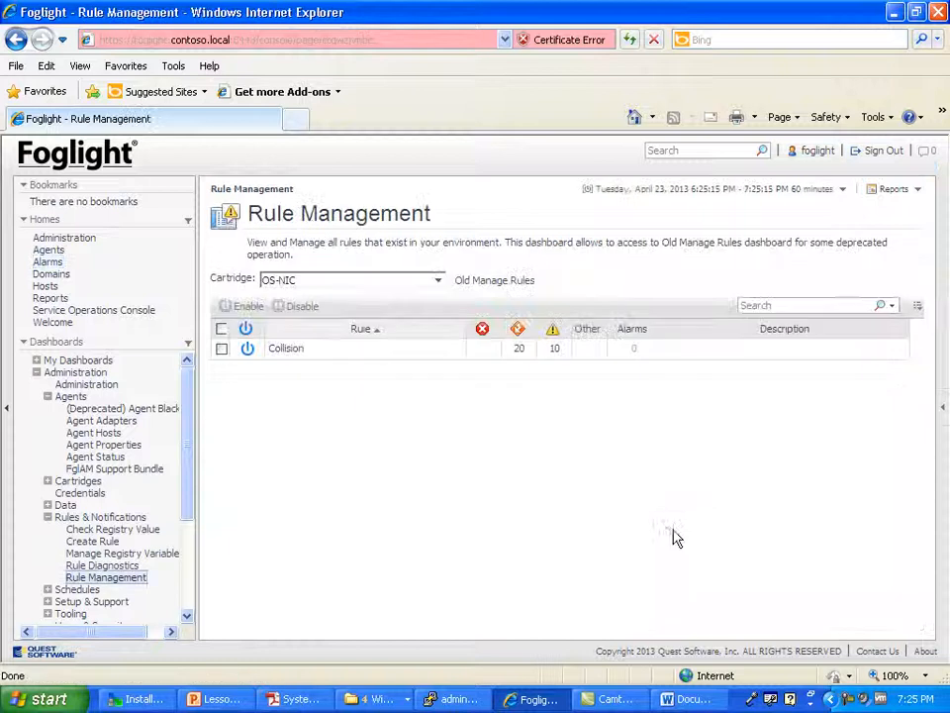
{"action": "left_click", "coordinate": [485, 280]}
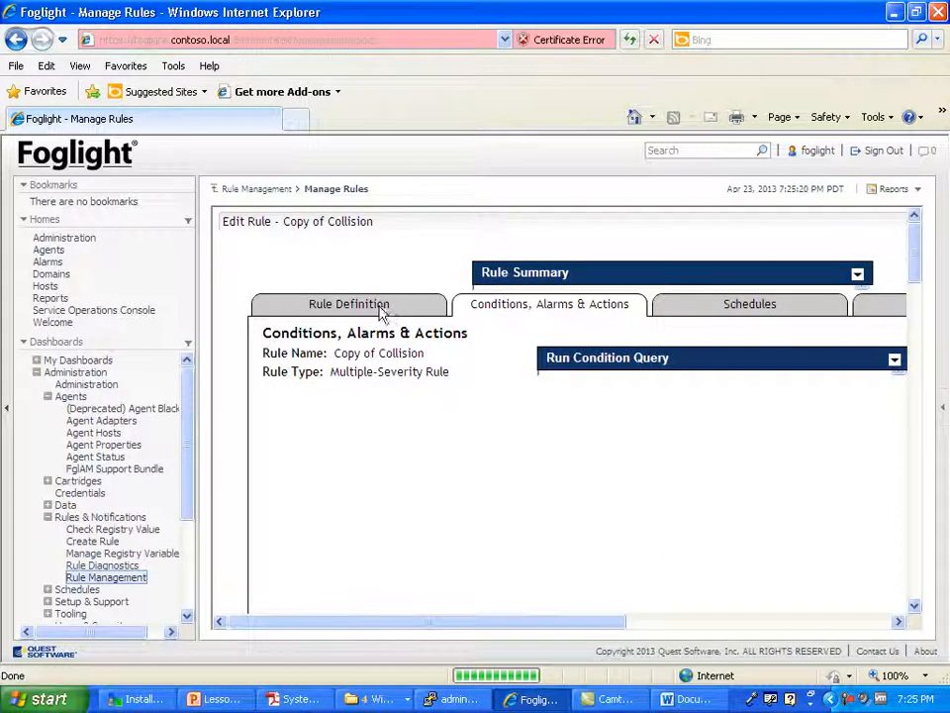
- Validate the NIC_NICStats scope query in the rule definition and examine the impacted objects it lists
{"action": "left_click_drag", "start_coordinate": [921, 265], "coordinate": [933, 389]}
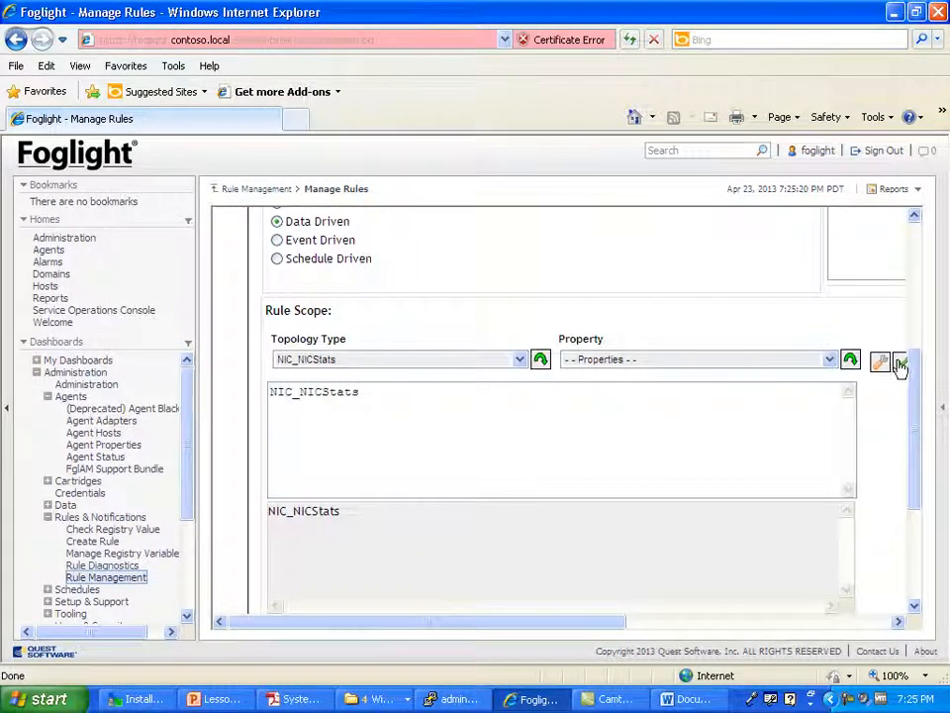
{"action": "left_click", "coordinate": [900, 364]}
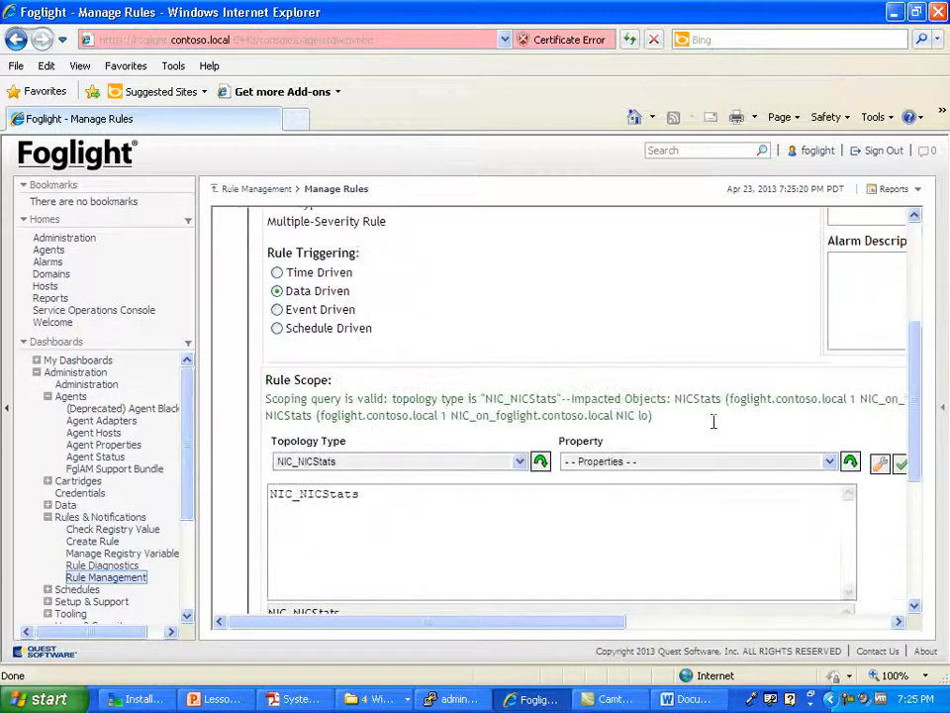
{"action": "left_click_drag", "start_coordinate": [318, 415], "coordinate": [651, 416]}
{"action": "left_click_drag", "start_coordinate": [549, 625], "coordinate": [706, 625]}
{"action": "left_click", "coordinate": [477, 452]}
{"action": "left_click_drag", "start_coordinate": [485, 400], "coordinate": [675, 400]}
{"action": "left_click", "coordinate": [456, 483]}
{"action": "left_click_drag", "start_coordinate": [494, 621], "coordinate": [366, 611]}
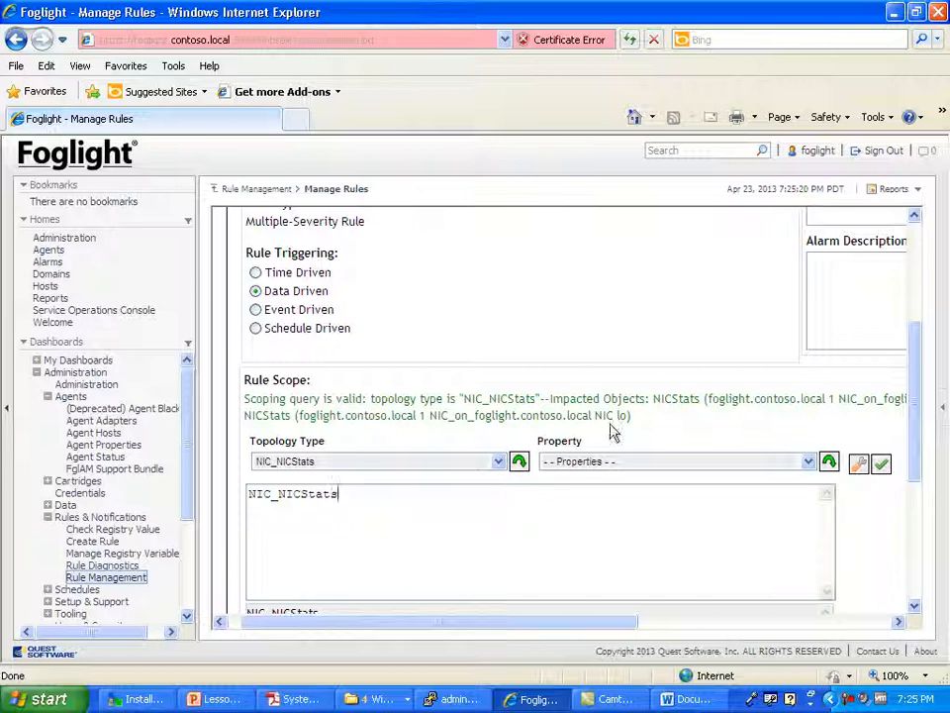
{"action": "type", "text": "where name like '"}
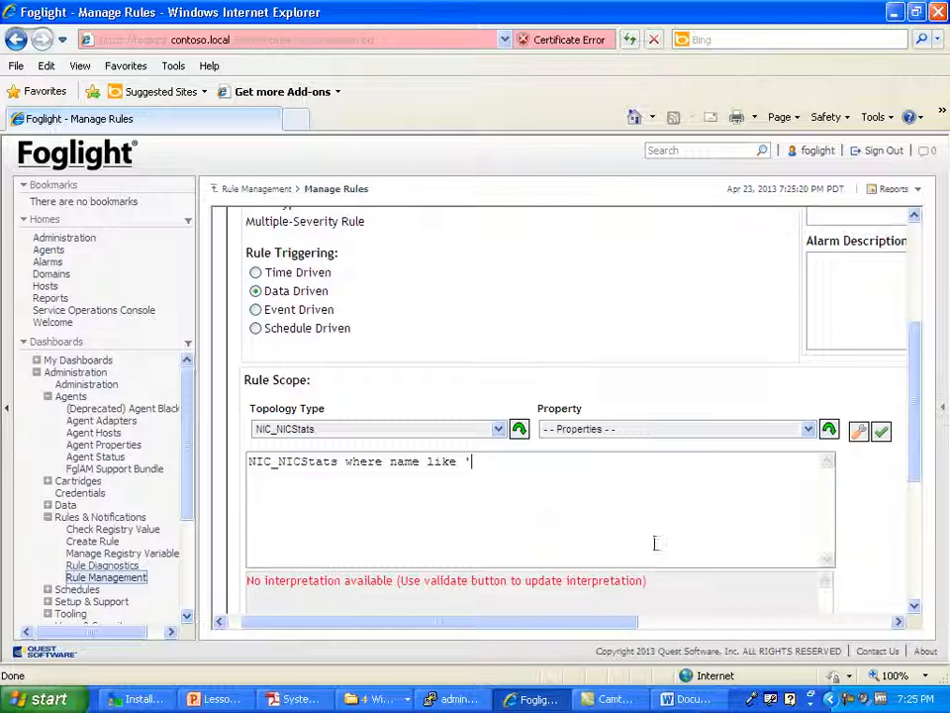
{"action": "left_click_drag", "start_coordinate": [530, 497], "coordinate": [340, 451]}
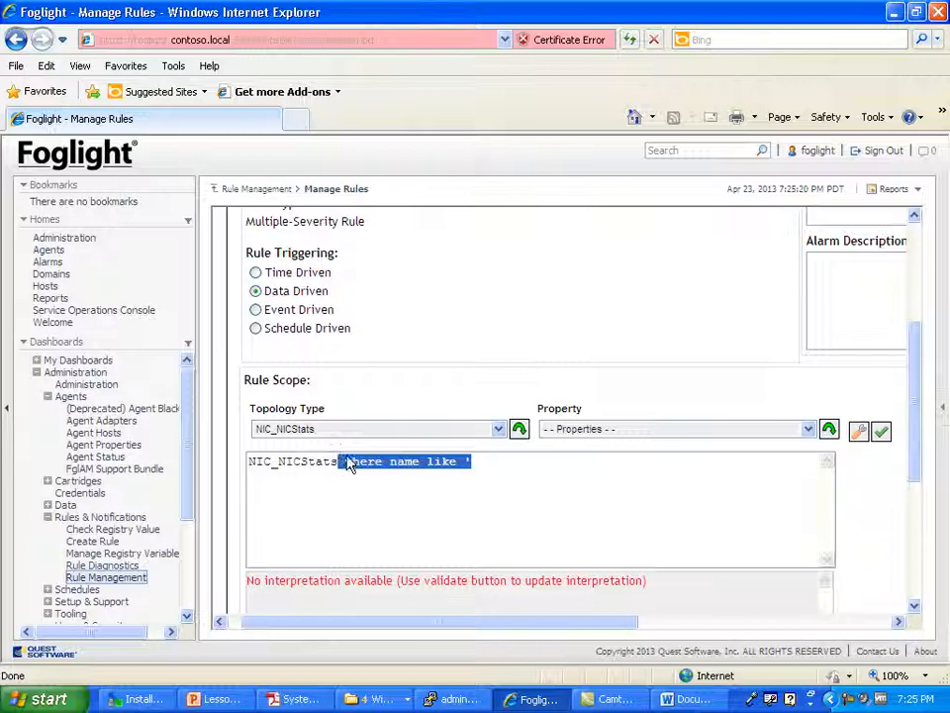
{"action": "key", "text": "Delete"}
- Revalidate the plain NIC_NICStats scope query and review its impacted objects
{"action": "left_click", "coordinate": [883, 432]}
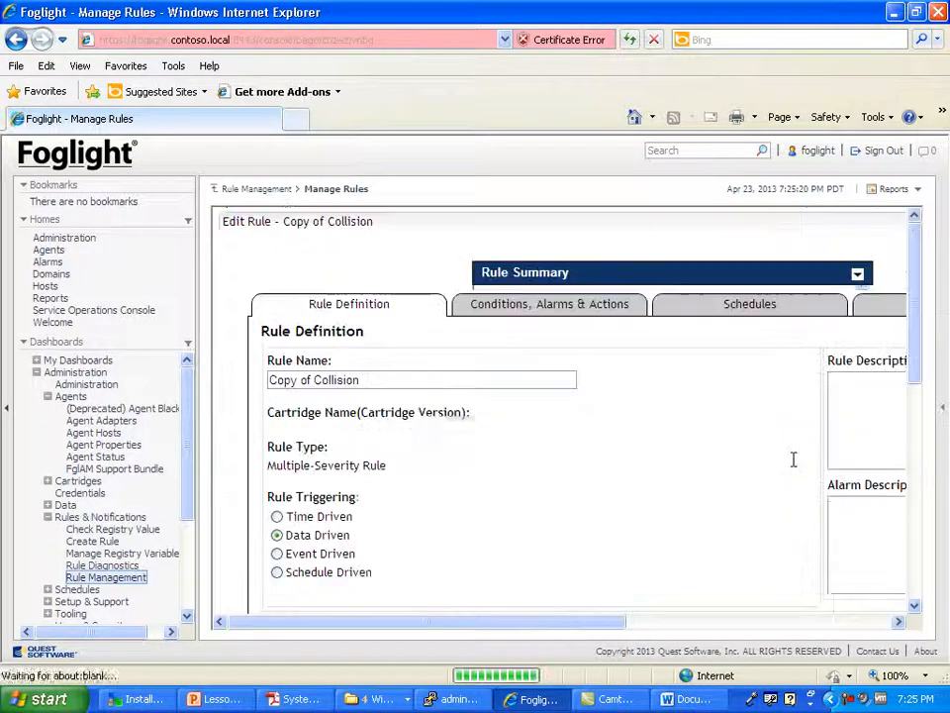
{"action": "left_click_drag", "start_coordinate": [913, 297], "coordinate": [938, 392]}
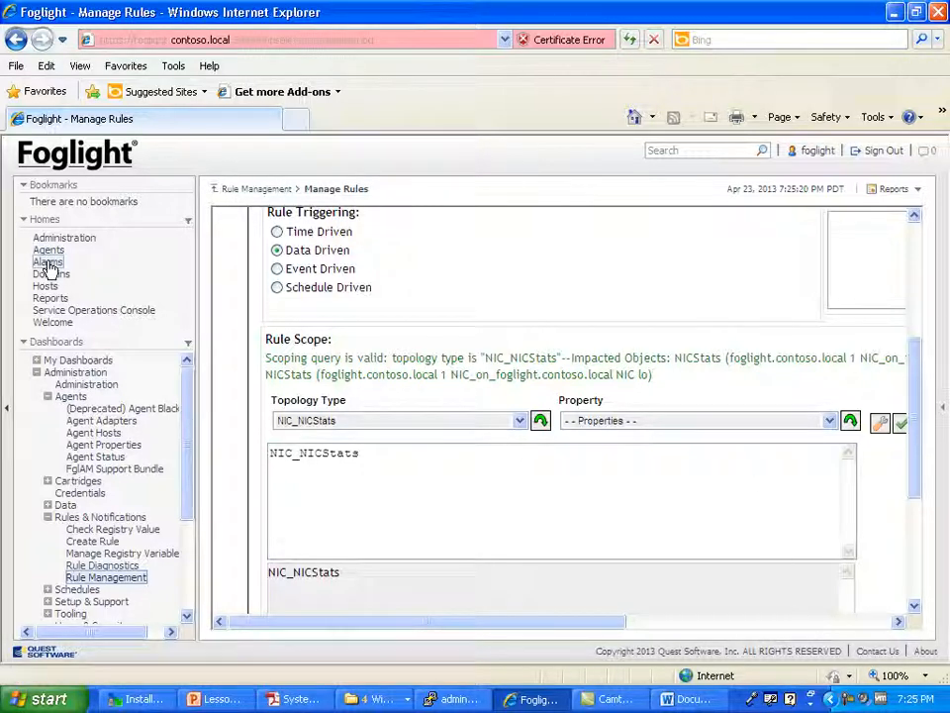
{"action": "left_click", "coordinate": [850, 700]}
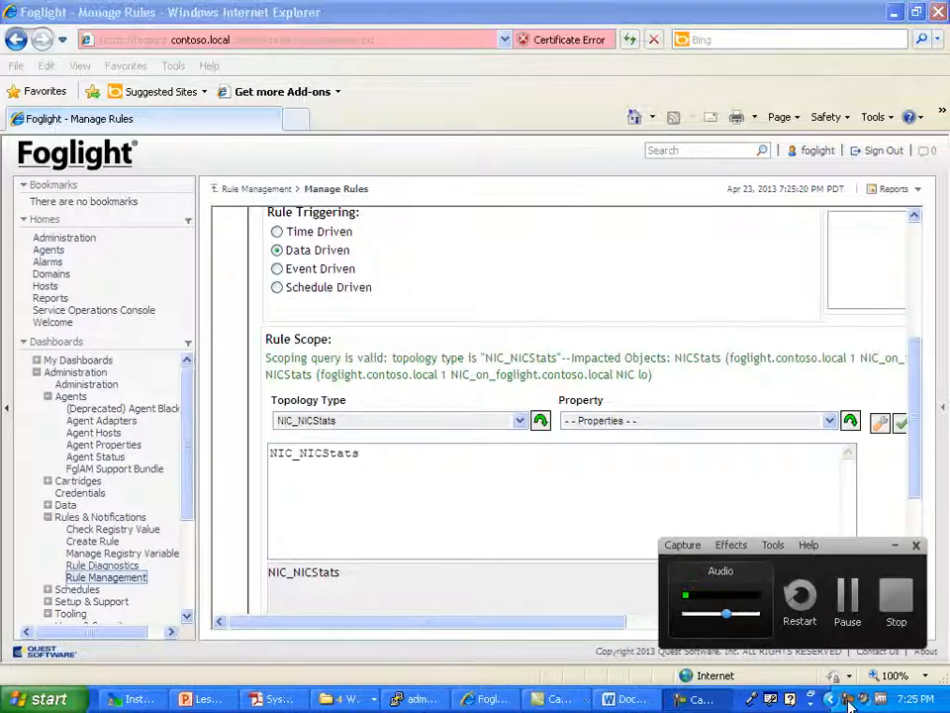
{"action": "left_click", "coordinate": [848, 621]}
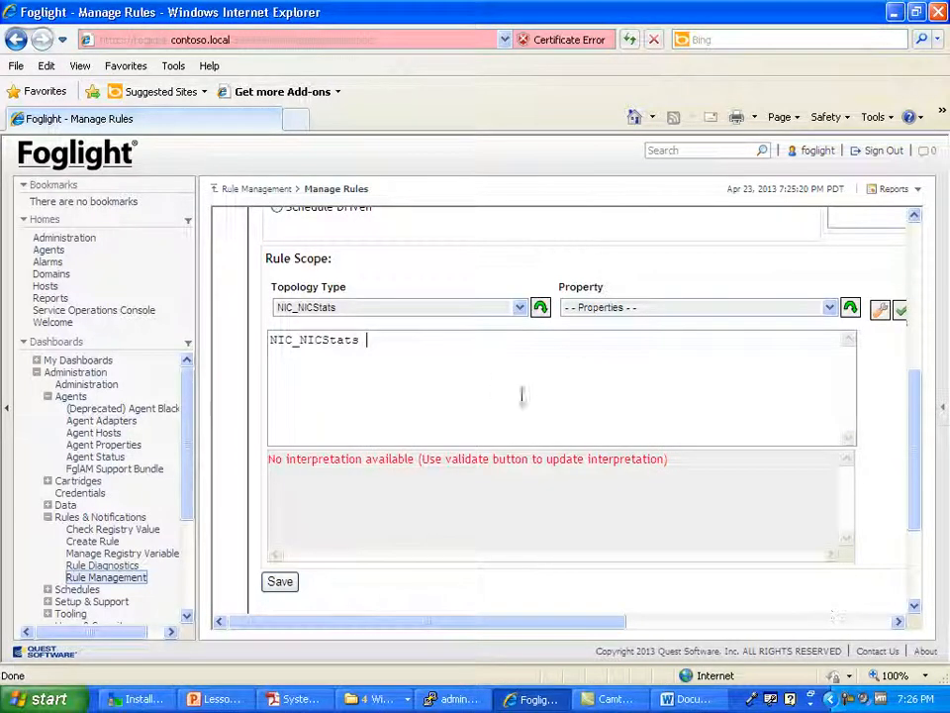
{"action": "scroll", "coordinate": [510, 394], "scroll_direction": "up", "scroll_amount": 1}
{"action": "left_click", "coordinate": [584, 400]}
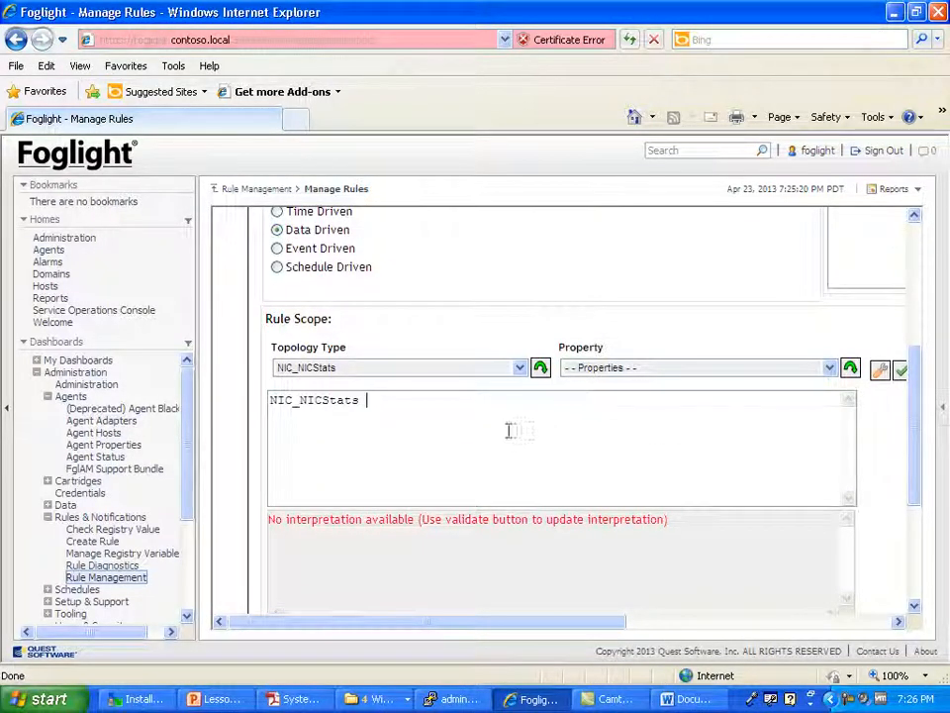
{"action": "scroll", "coordinate": [510, 430], "scroll_direction": "up", "scroll_amount": 2}
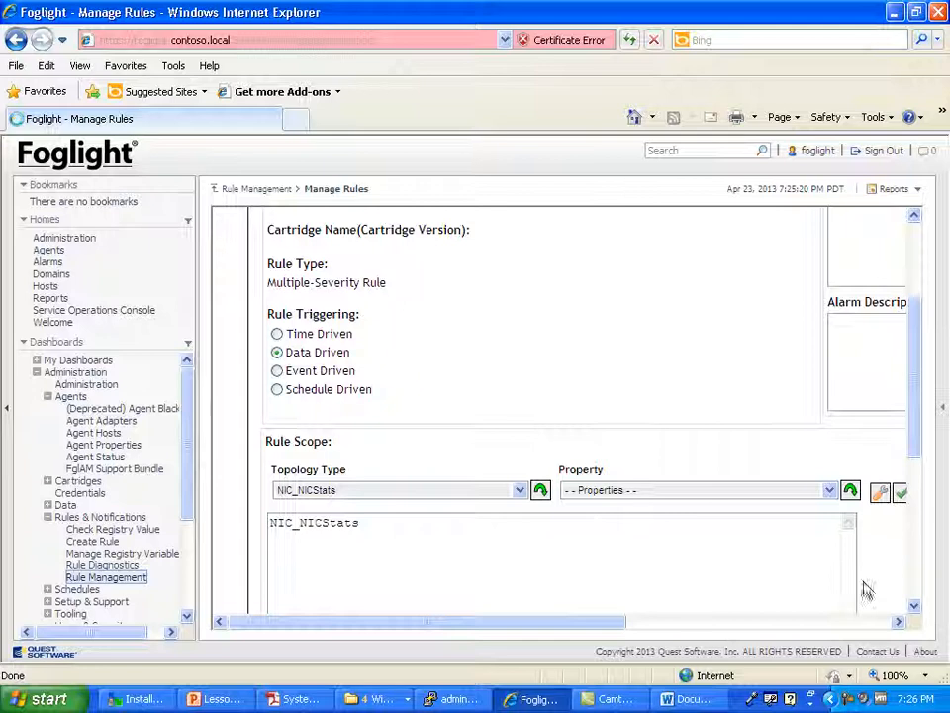
{"action": "left_click", "coordinate": [900, 494]}
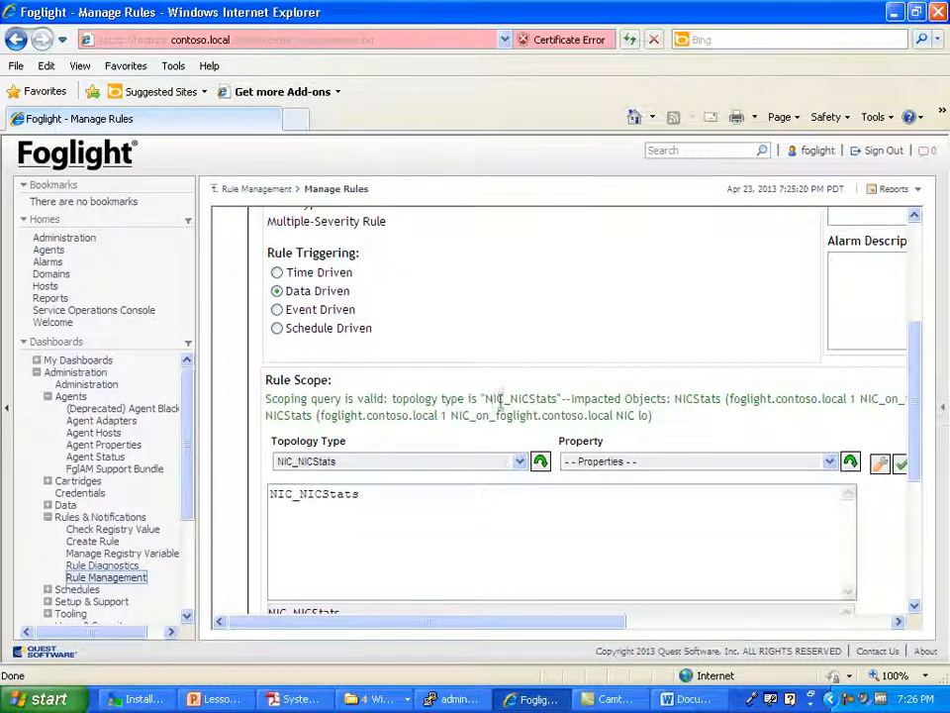
- Look up the NICName property and extend the rule scope query to NIC_NICStats where NICName like '%lo%'
{"action": "left_click", "coordinate": [641, 463]}
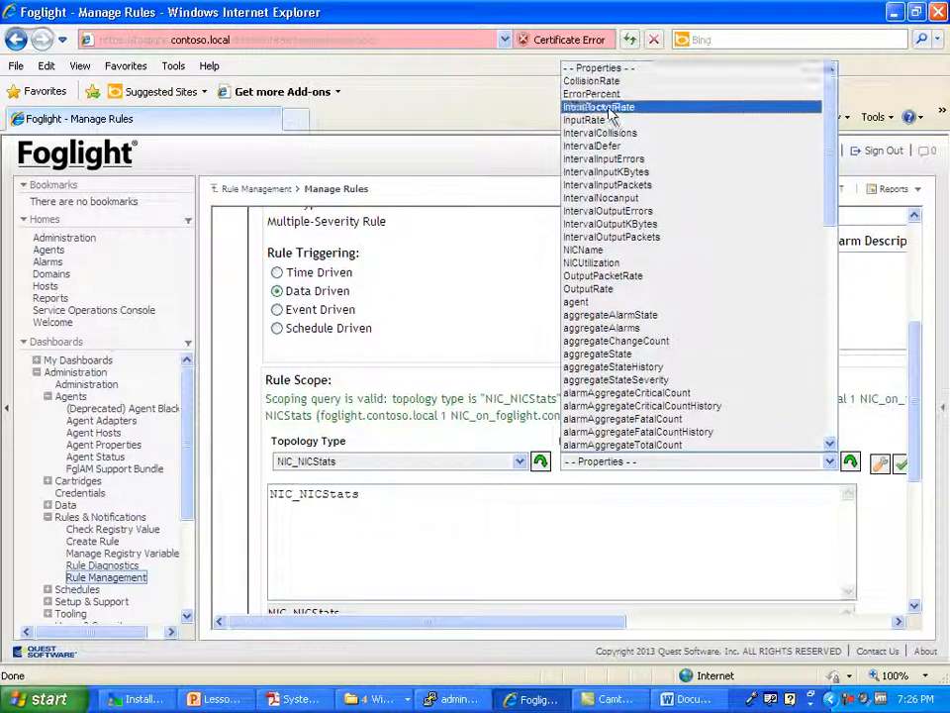
{"action": "key", "text": "ctrl+1"}
{"action": "left_click", "coordinate": [600, 249]}
{"action": "mouse_move", "coordinate": [666, 216]}
{"action": "left_mouse_down"}
{"action": "mouse_move", "coordinate": [424, 240]}
{"action": "mouse_move", "coordinate": [633, 201]}
{"action": "left_mouse_up"}
{"action": "key", "text": "Escape"}
{"action": "left_click", "coordinate": [448, 523]}
{"action": "type", "text": "where NICName like '%lo%'"}
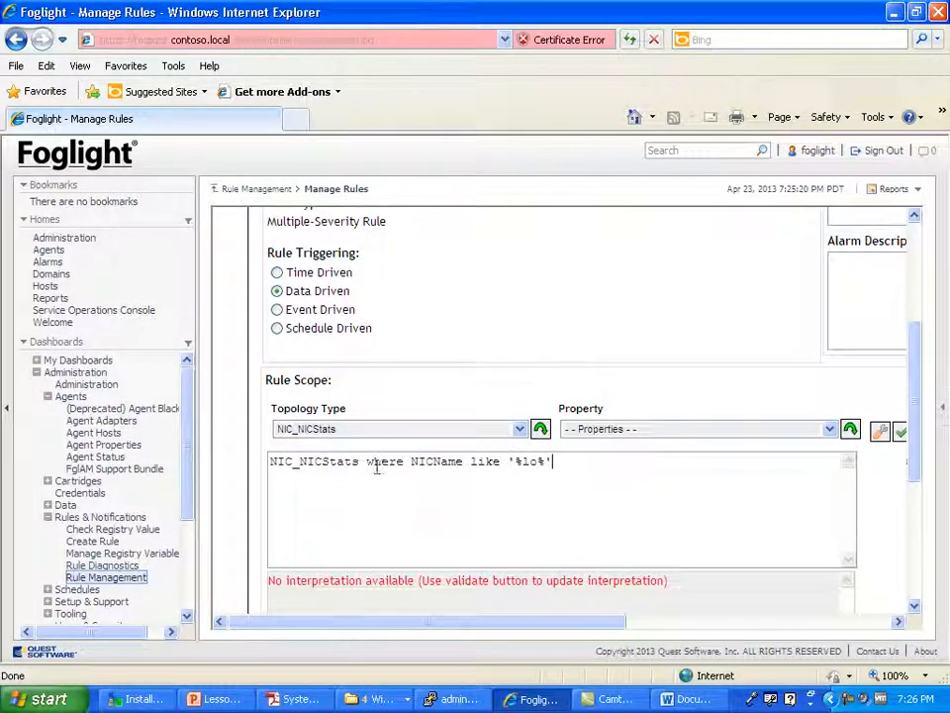
- Validate the '%lo%' scope query and examine which NIC appears in its impacted objects
{"action": "left_click", "coordinate": [431, 462]}
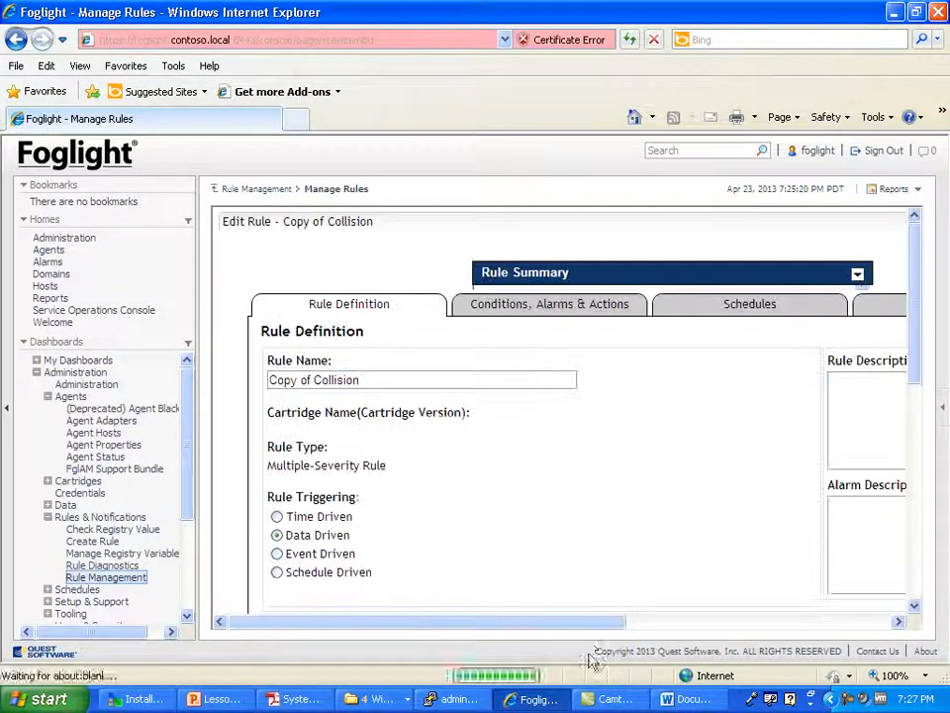
{"action": "left_click_drag", "start_coordinate": [589, 623], "coordinate": [664, 621]}
{"action": "scroll", "coordinate": [641, 601], "scroll_direction": "down", "scroll_amount": 2}
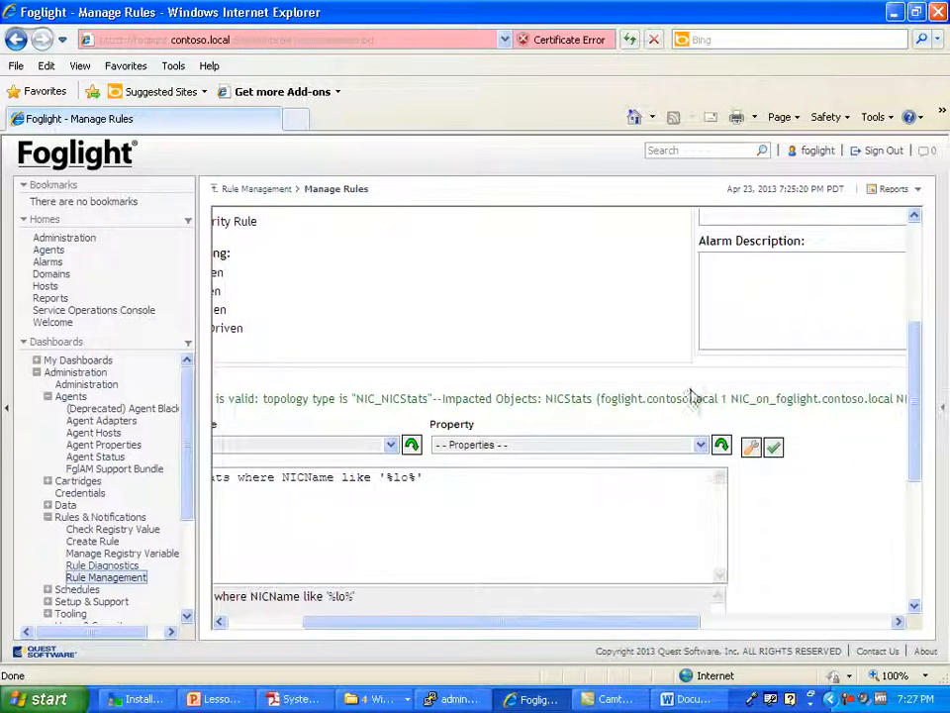
{"action": "left_click_drag", "start_coordinate": [594, 622], "coordinate": [681, 621]}
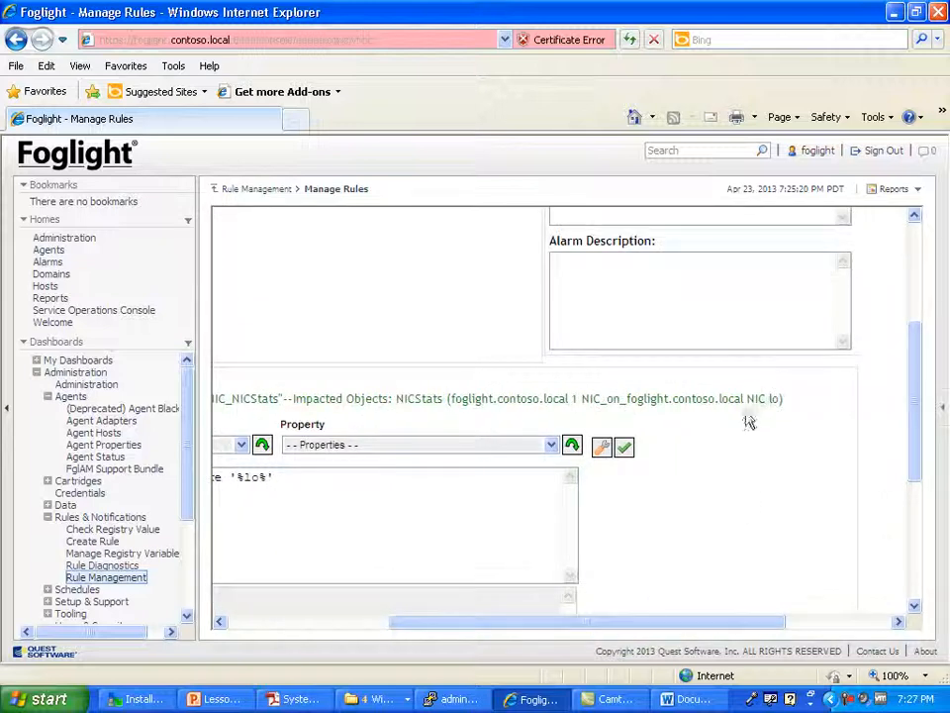
{"action": "left_click_drag", "start_coordinate": [748, 399], "coordinate": [796, 399]}
{"action": "left_click", "coordinate": [526, 569]}
- Change the scope query's match pattern to '%eth%', validate it and check the impacted NIC
{"action": "left_click_drag", "start_coordinate": [555, 626], "coordinate": [435, 623]}
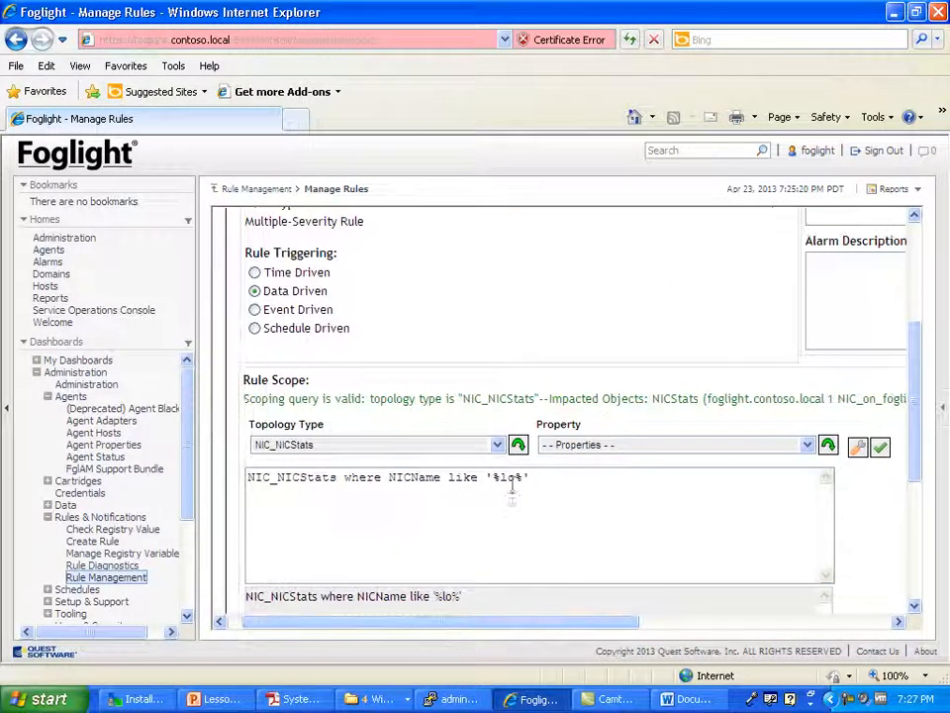
{"action": "key", "text": "BackSpace"}
{"action": "key", "text": "BackSpace"}
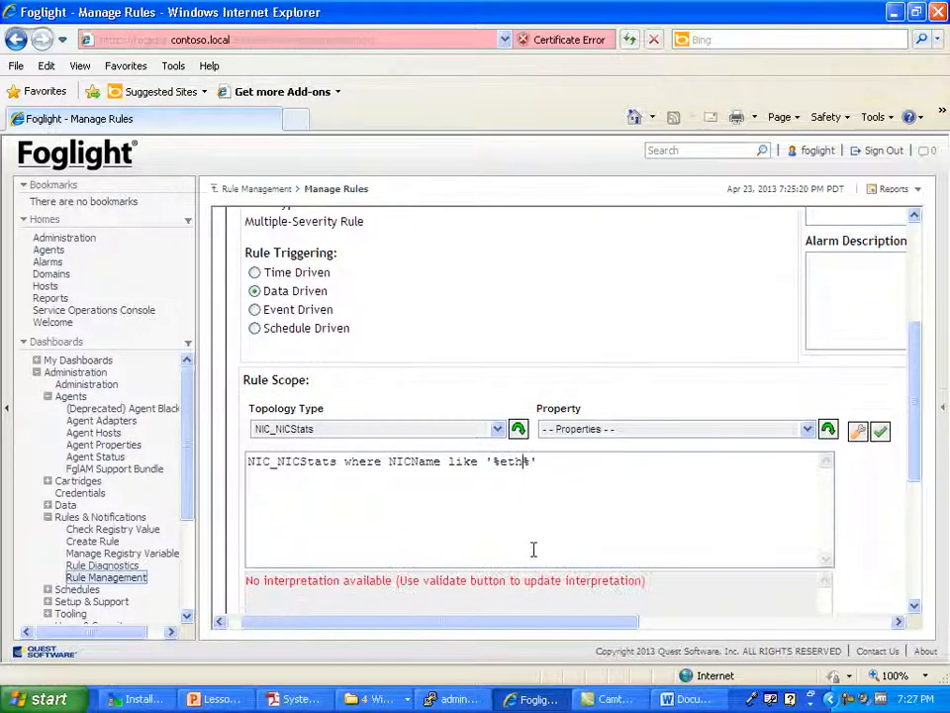
{"action": "left_click", "coordinate": [880, 432]}
{"action": "left_click_drag", "start_coordinate": [927, 374], "coordinate": [935, 490]}
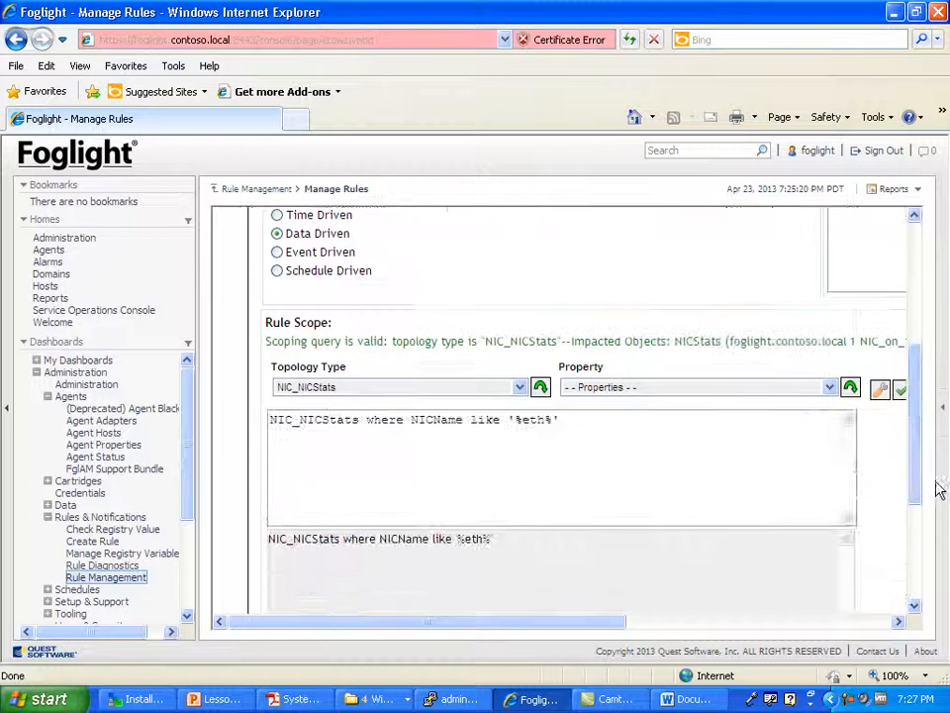
{"action": "left_click_drag", "start_coordinate": [582, 622], "coordinate": [723, 624]}
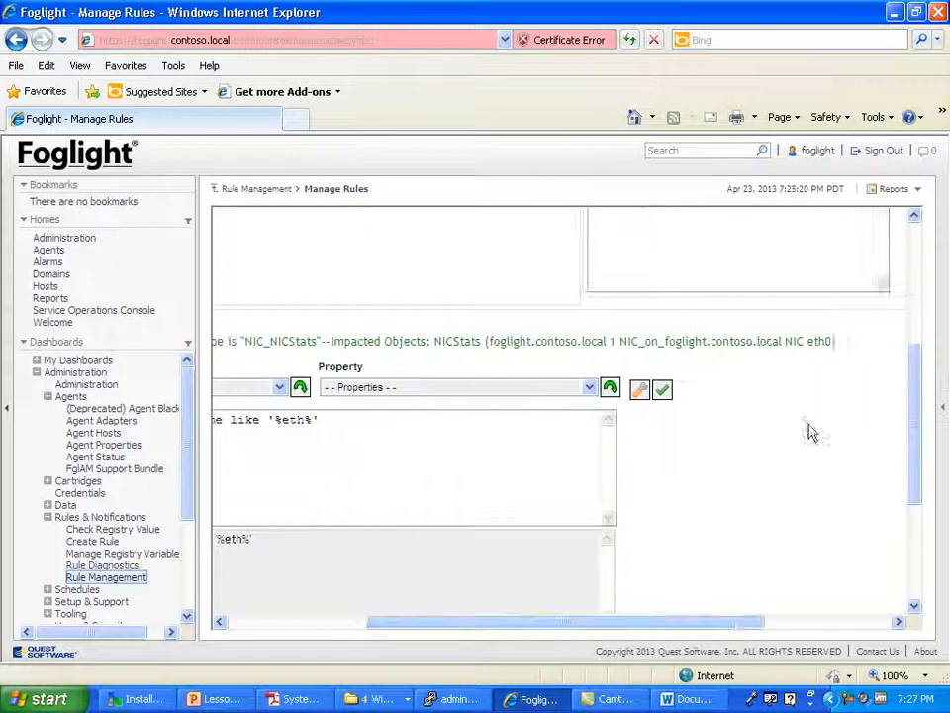
{"action": "left_click_drag", "start_coordinate": [808, 343], "coordinate": [839, 345]}
- Change the scope query to NIC_NICStats where NICName not like '%lo%'
{"action": "left_click_drag", "start_coordinate": [665, 626], "coordinate": [508, 633]}
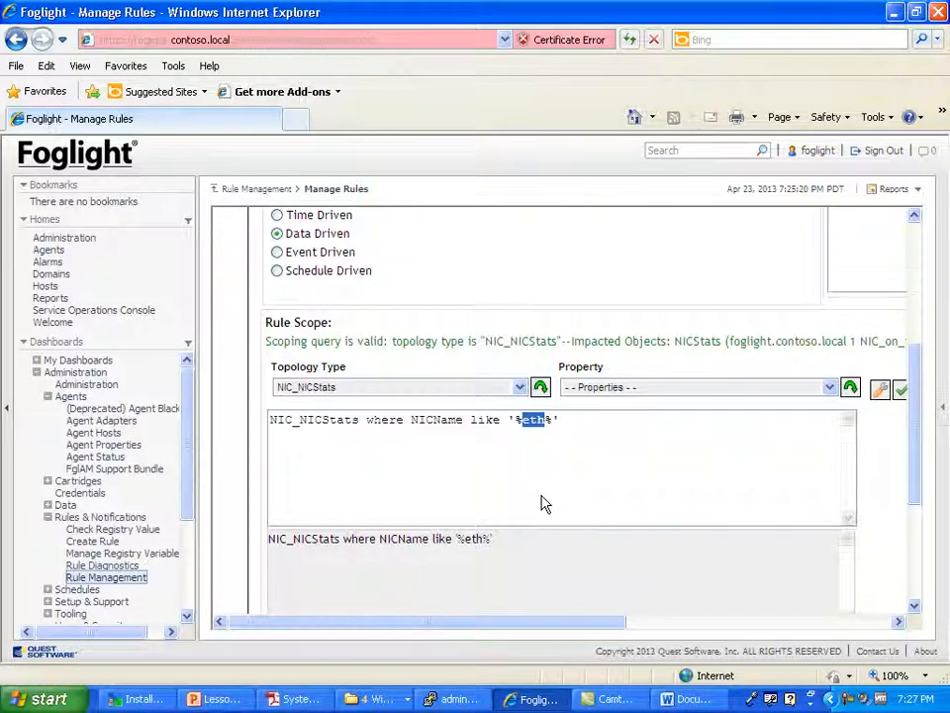
{"action": "type", "text": "lo"}
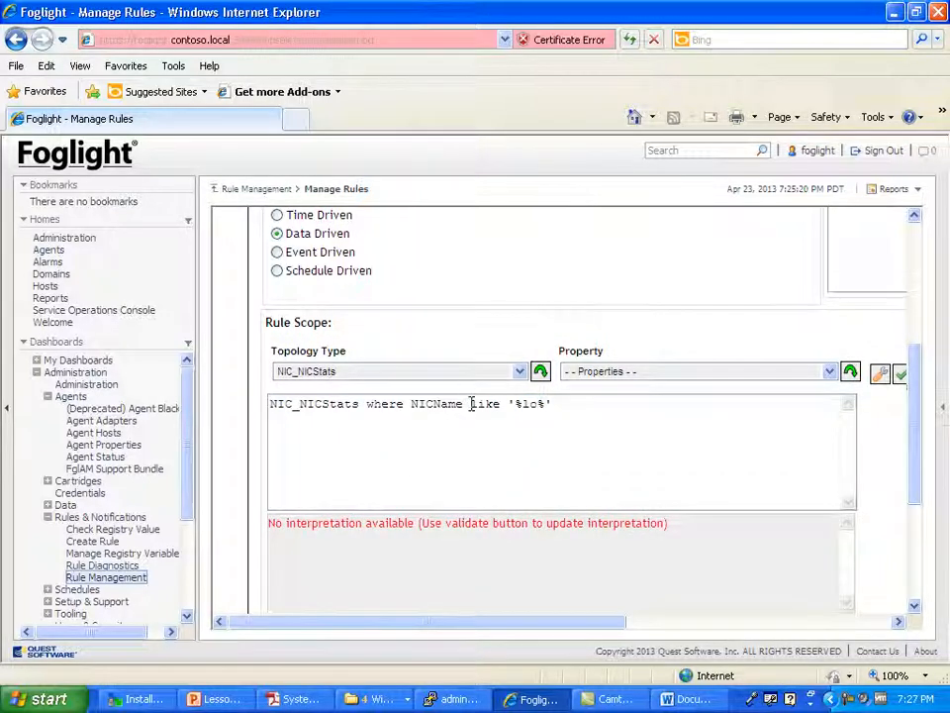
{"action": "type", "text": "not"}
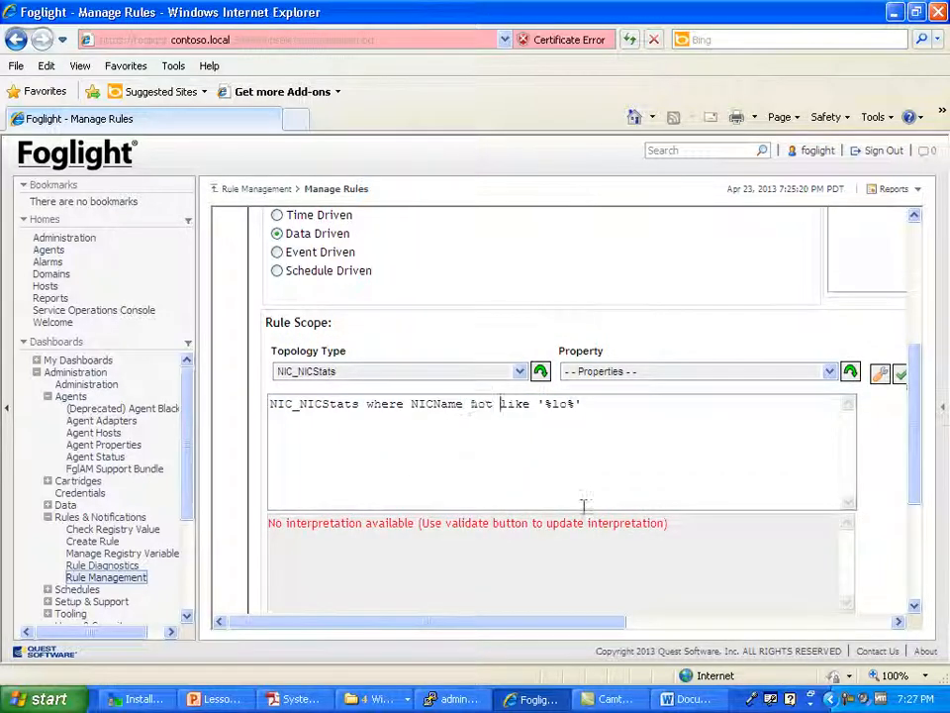
- Validate the 'not like' scope query and save the Copy of Collision rule definition
{"action": "left_click", "coordinate": [899, 375]}
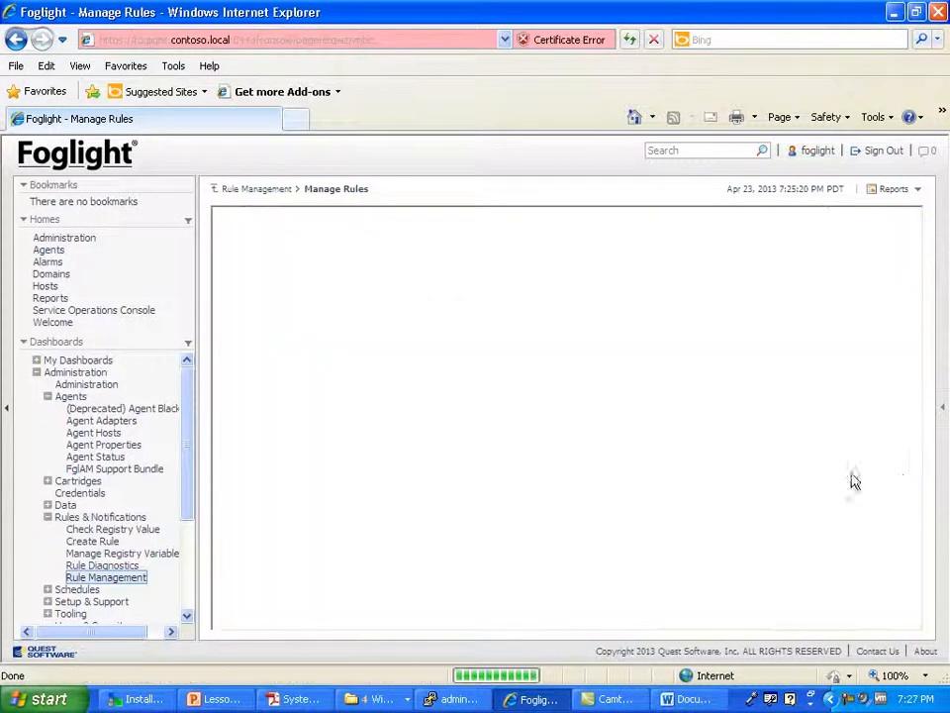
{"action": "scroll", "coordinate": [744, 498], "scroll_direction": "down", "scroll_amount": 5}
{"action": "left_click_drag", "start_coordinate": [600, 630], "coordinate": [652, 622]}
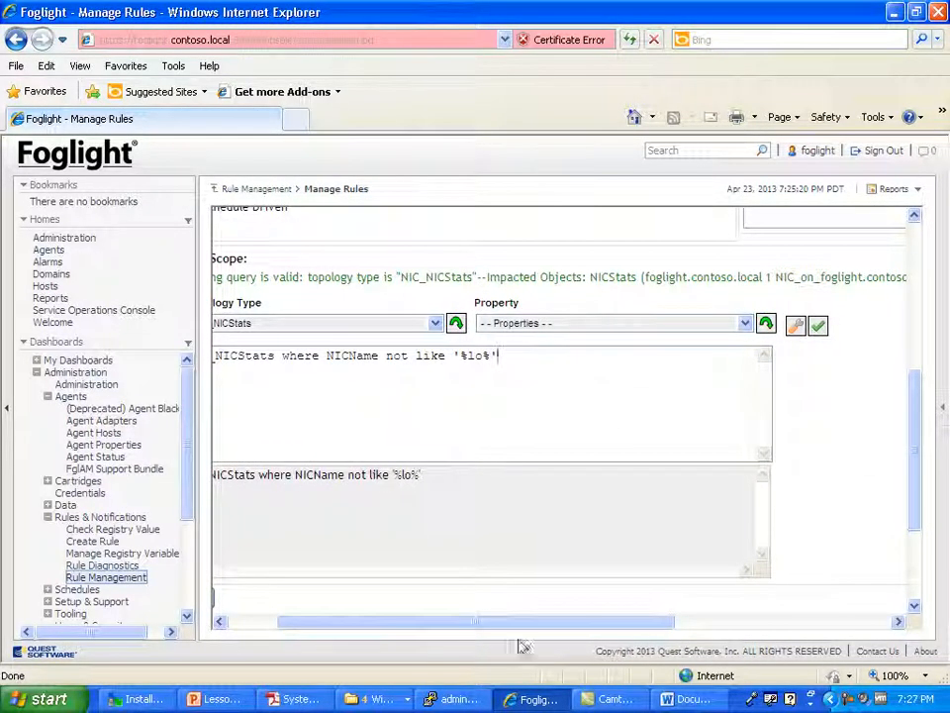
{"action": "left_click_drag", "start_coordinate": [552, 628], "coordinate": [484, 639]}
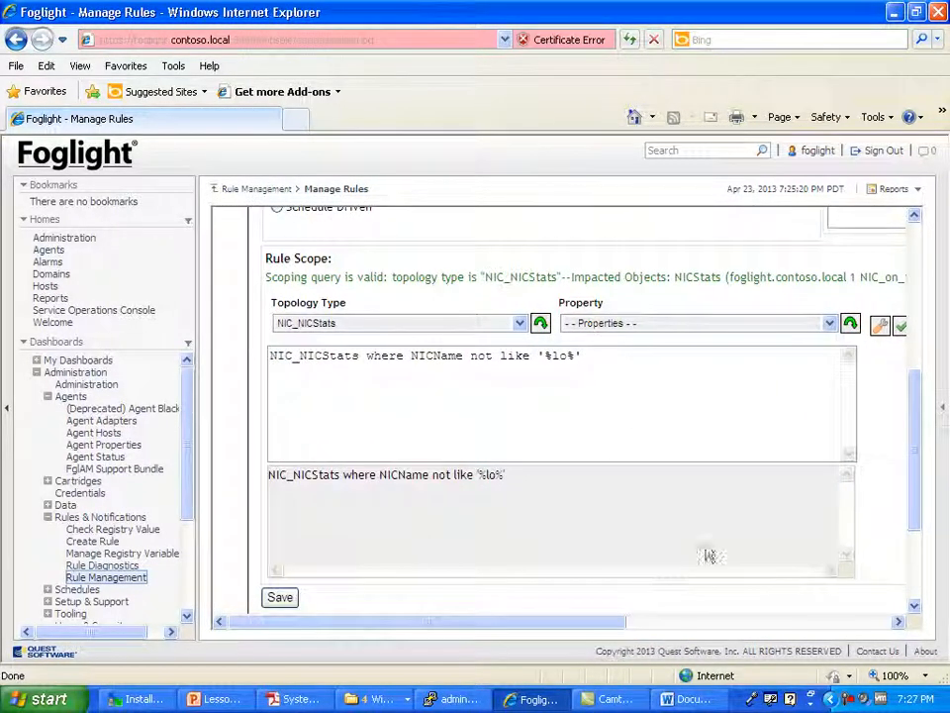
{"action": "left_click", "coordinate": [277, 599]}
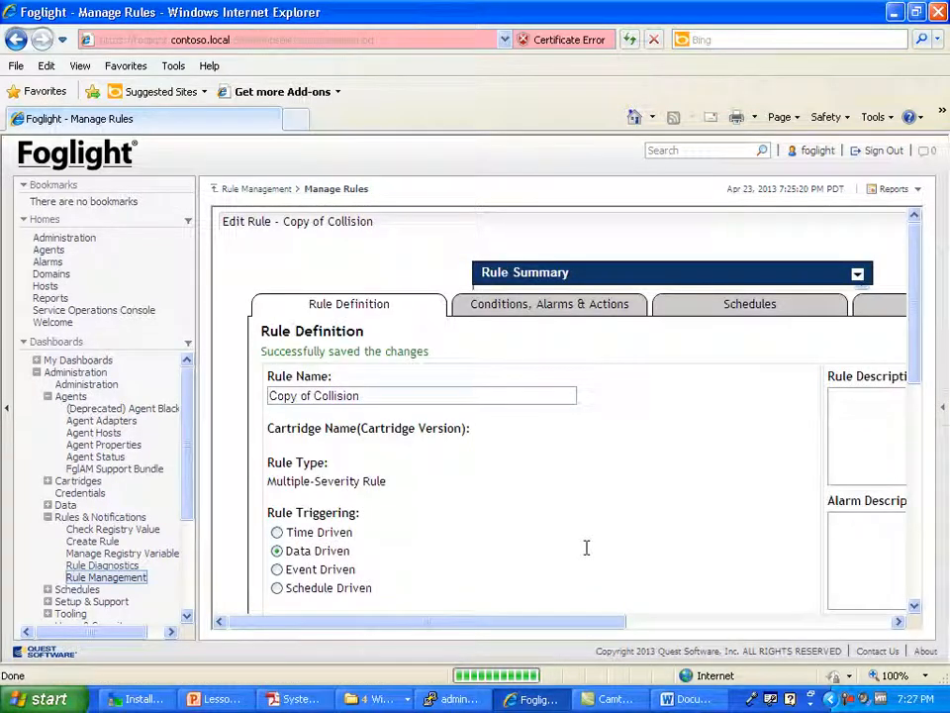
- Leave the rule editor, open the Alarms dashboard and set its time range to the last hour
{"action": "left_click", "coordinate": [255, 190]}
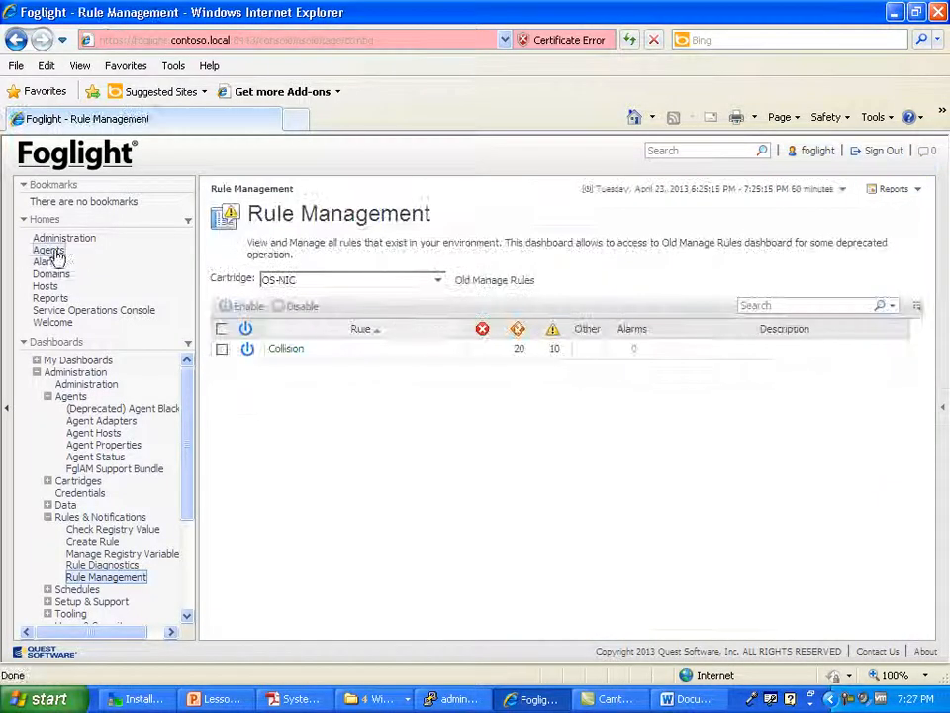
{"action": "left_click", "coordinate": [48, 261]}
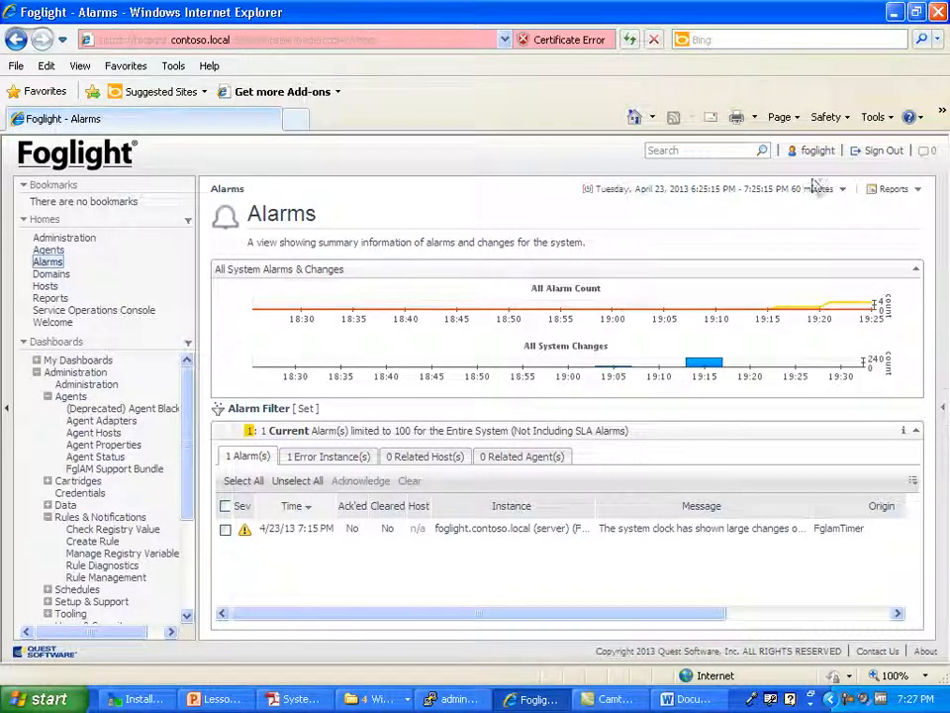
{"action": "left_click", "coordinate": [842, 188]}
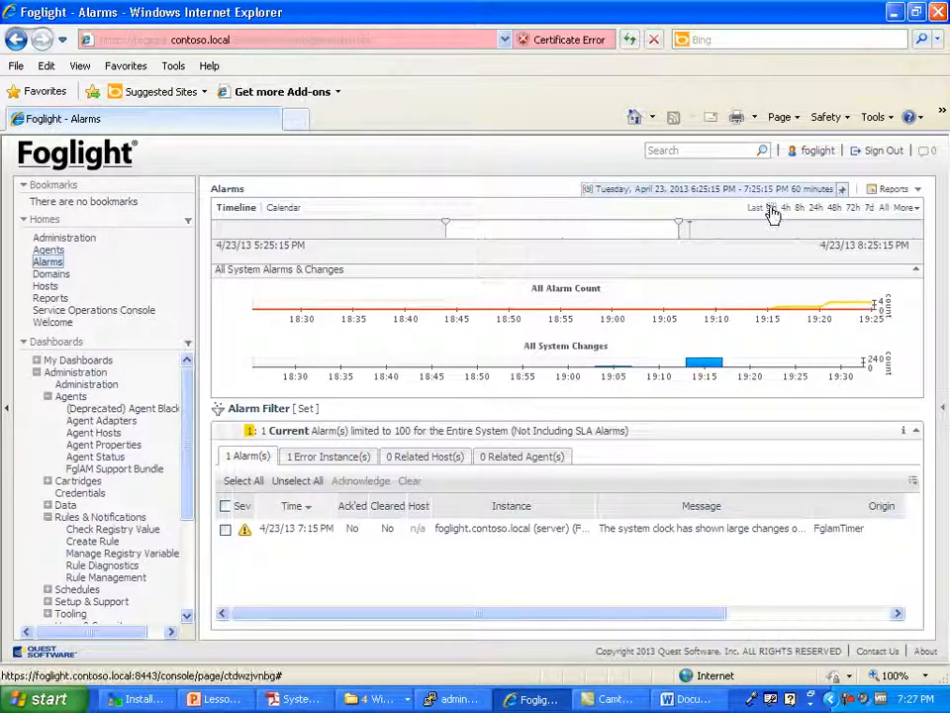
{"action": "left_click", "coordinate": [771, 210]}
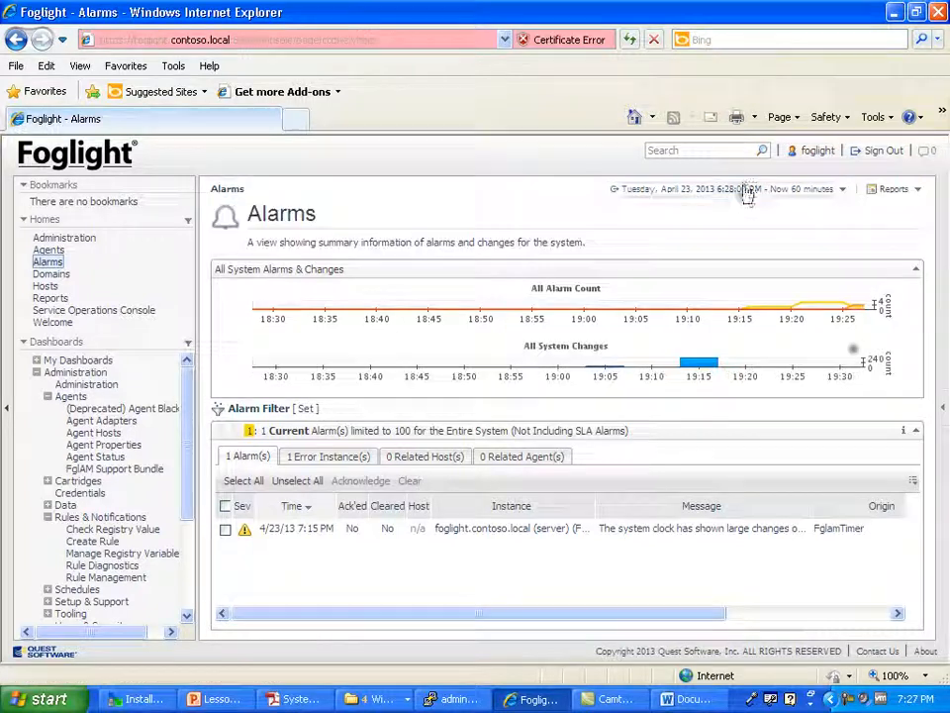
- Apply the alarm filter for current alarms without further criteria to refresh the alarm list
{"action": "left_click", "coordinate": [304, 409]}
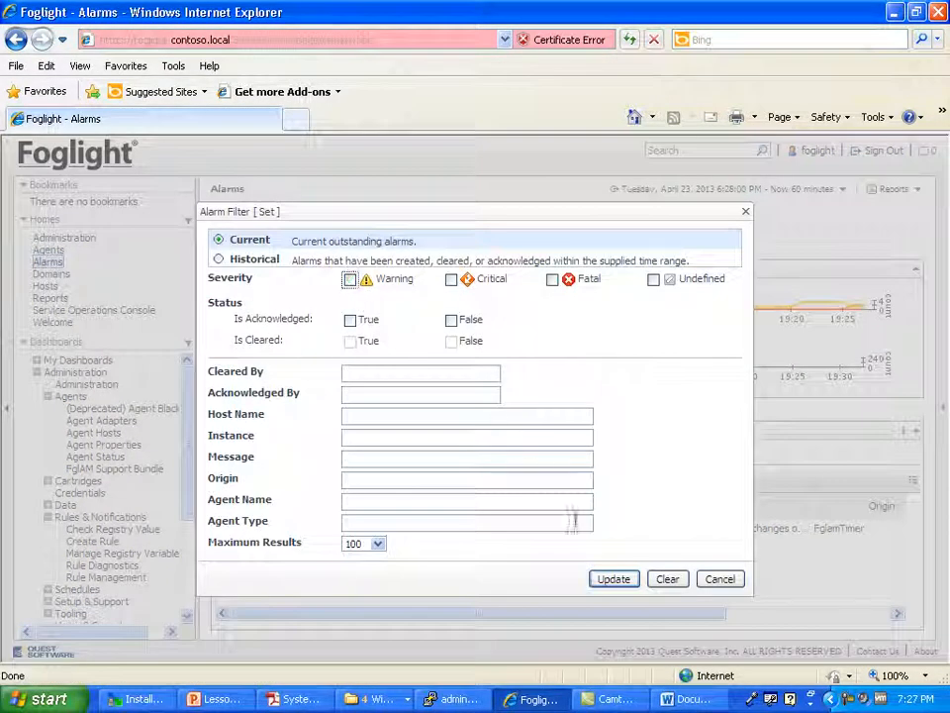
{"action": "left_click", "coordinate": [613, 578]}
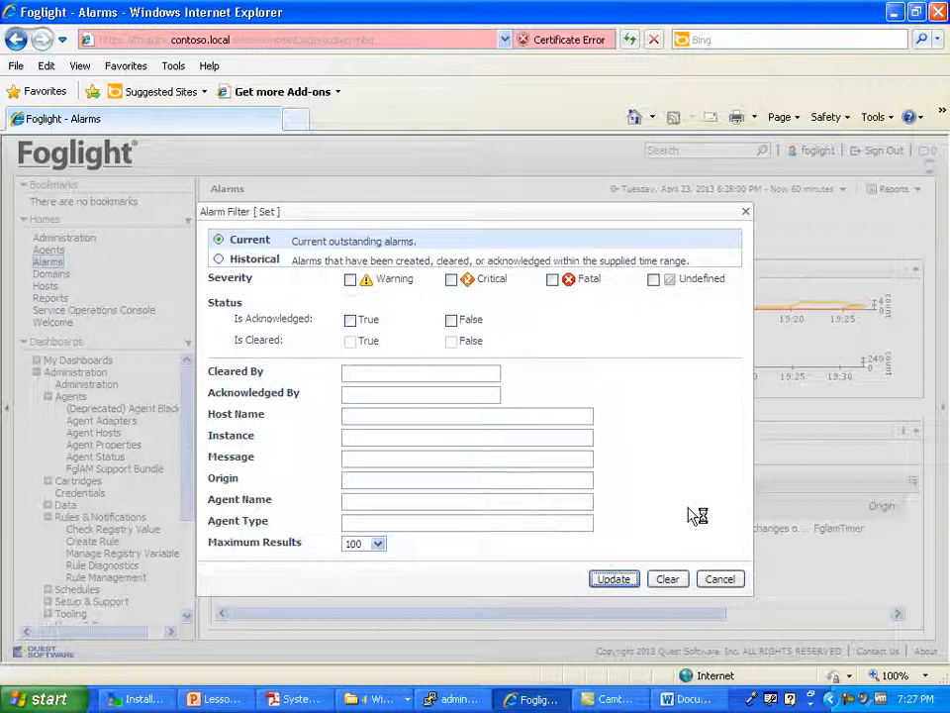
{"action": "left_click", "coordinate": [746, 214]}
{"action": "mouse_move", "coordinate": [479, 619]}
{"action": "left_mouse_down"}
{"action": "mouse_move", "coordinate": [499, 618]}
{"action": "mouse_move", "coordinate": [492, 613]}
{"action": "left_mouse_up"}
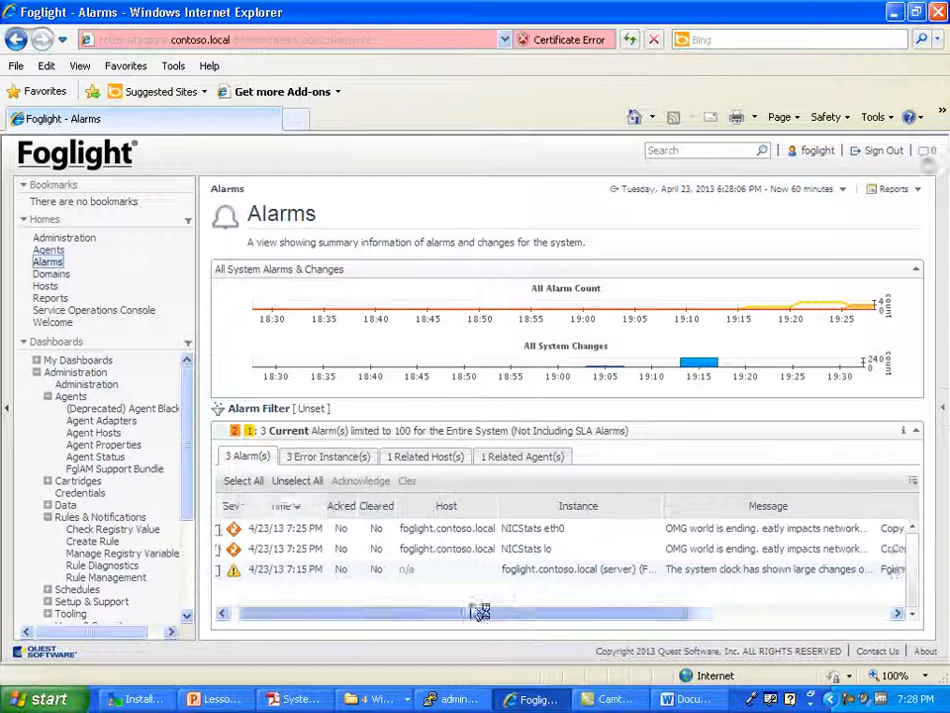
- Select the critical NICStats eth0 and NICStats lo alarms and clear them both
{"action": "left_click", "coordinate": [226, 529]}
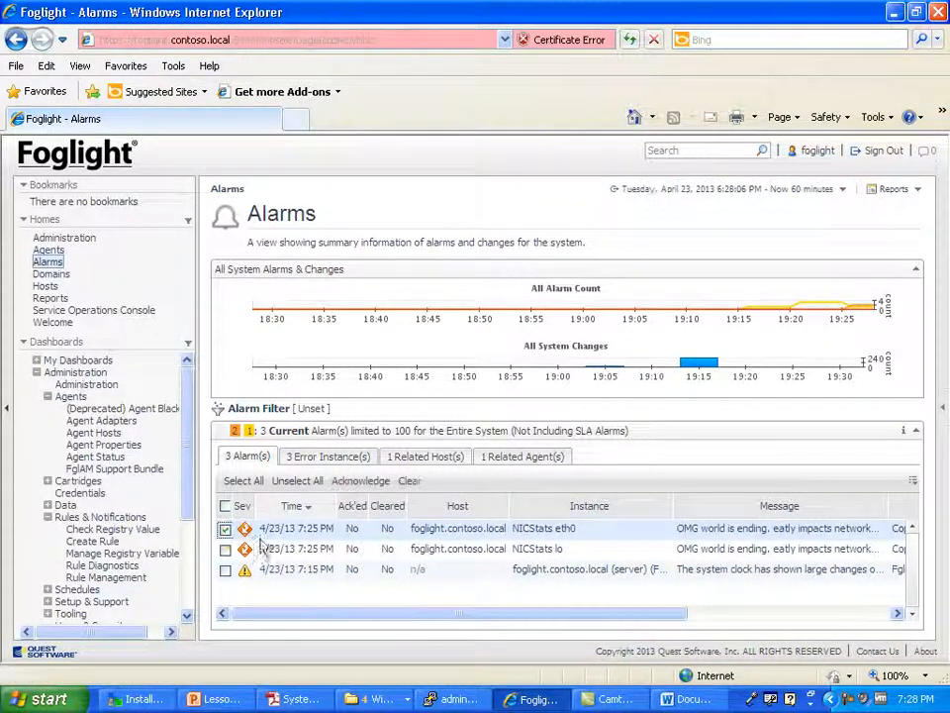
{"action": "left_click", "coordinate": [226, 548]}
{"action": "left_click", "coordinate": [408, 480]}
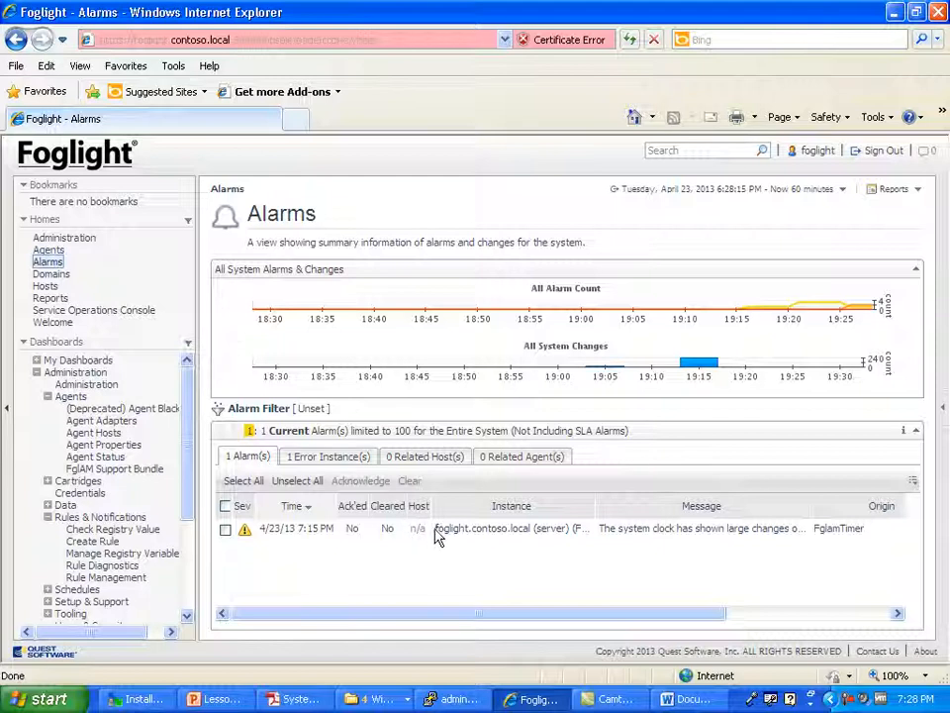
{"action": "mouse_move", "coordinate": [413, 621]}
{"action": "left_mouse_down"}
{"action": "mouse_move", "coordinate": [521, 620]}
{"action": "mouse_move", "coordinate": [399, 616]}
{"action": "left_mouse_up"}
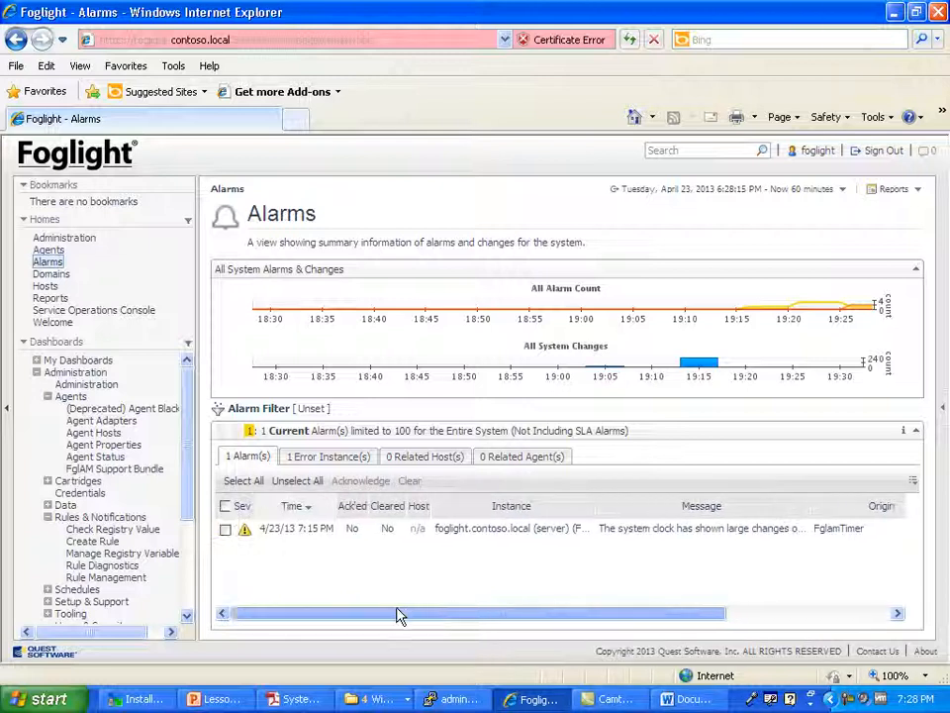
{"action": "left_click", "coordinate": [854, 701]}
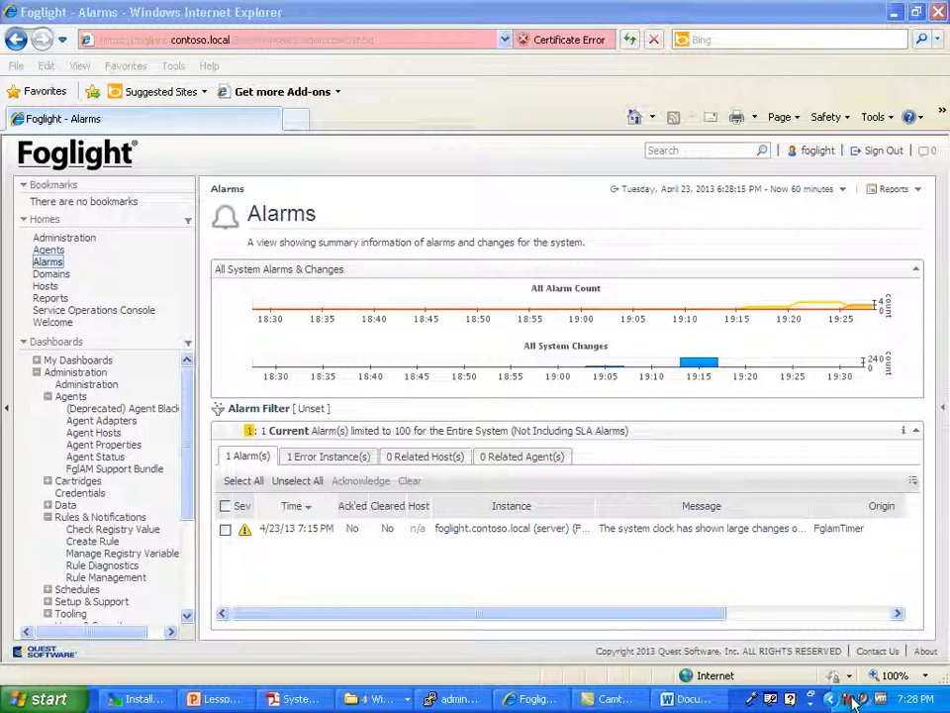
{"action": "left_click", "coordinate": [854, 701]}
{"action": "left_click", "coordinate": [844, 602]}
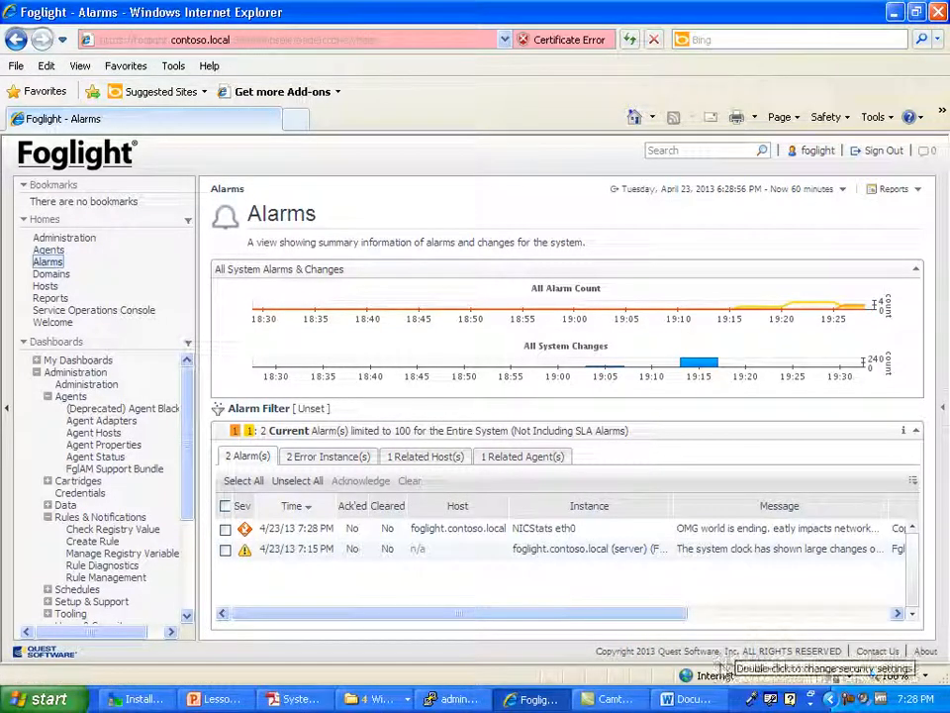
- Open the critical NICStats eth0 alarm, examine its message and its instance's outstanding alarms, and close the alarm details
{"action": "left_click", "coordinate": [725, 529]}
{"action": "left_click_drag", "start_coordinate": [225, 310], "coordinate": [338, 313]}
{"action": "left_click", "coordinate": [344, 342]}
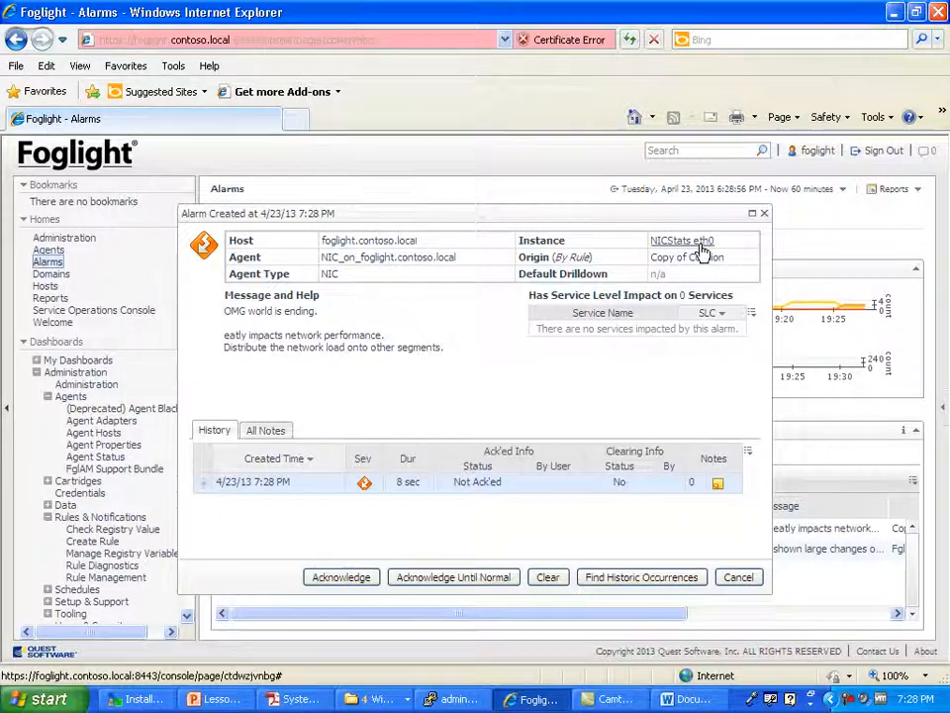
{"action": "mouse_move", "coordinate": [702, 246]}
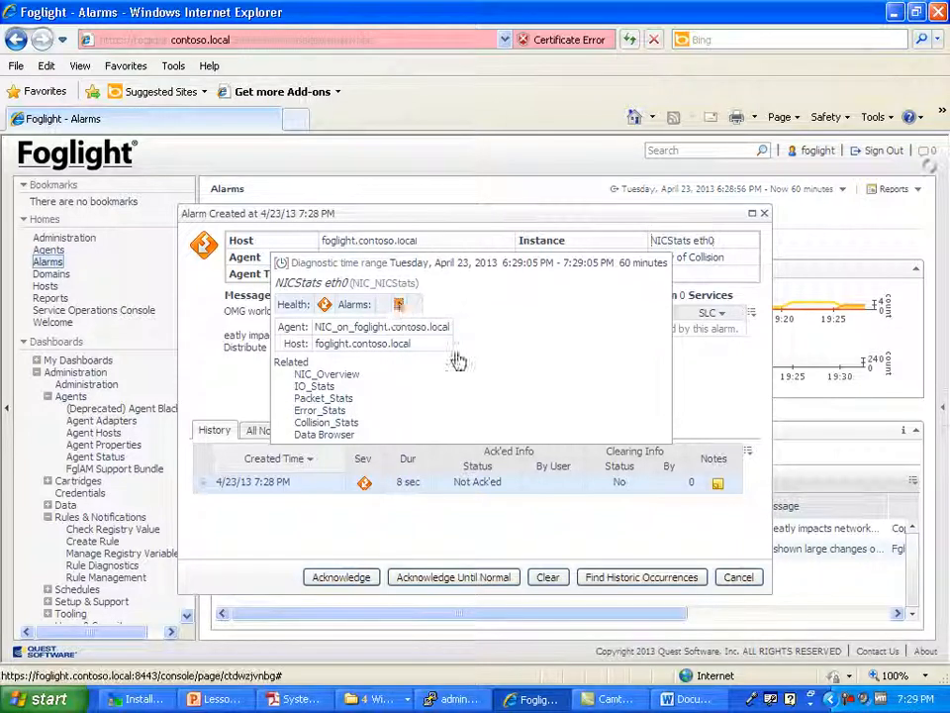
{"action": "left_click", "coordinate": [400, 308]}
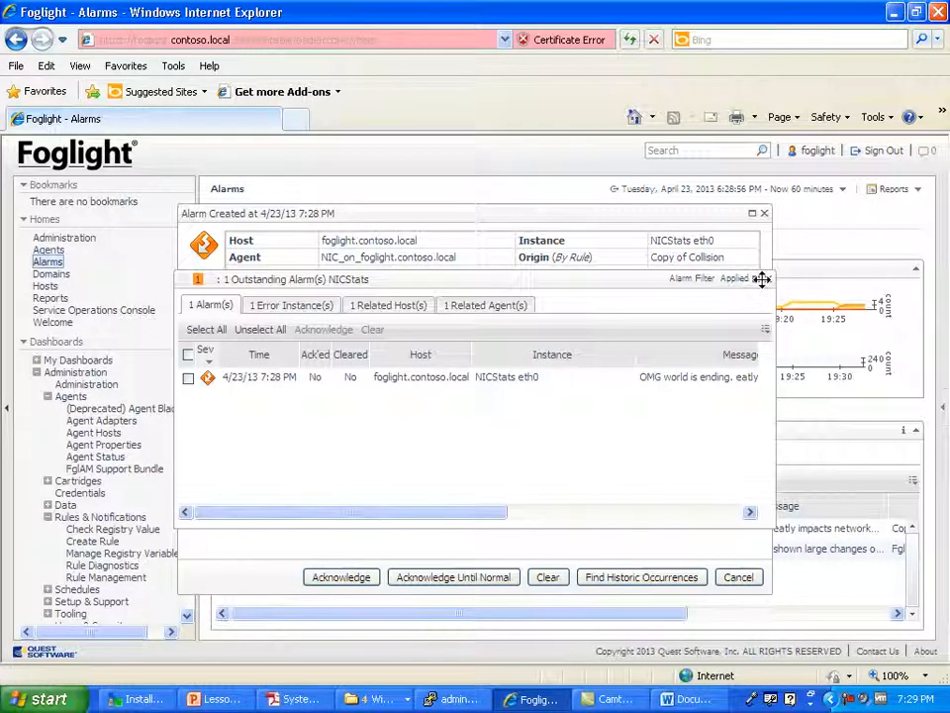
{"action": "left_click", "coordinate": [765, 212]}
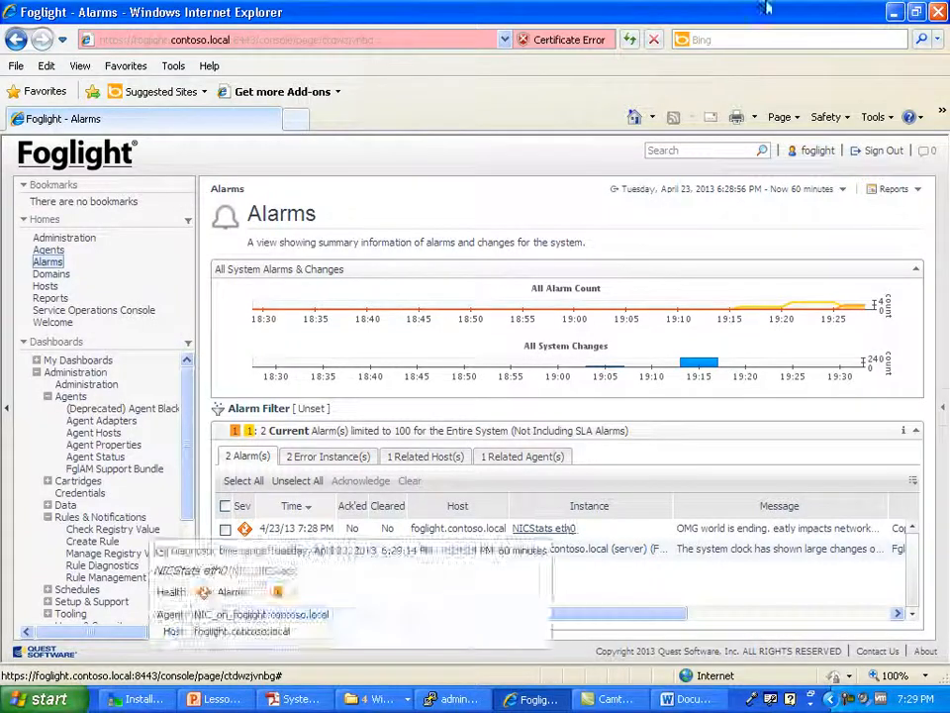
- Reload the Alarms page and check which current alarms it lists
{"action": "left_click", "coordinate": [630, 40]}
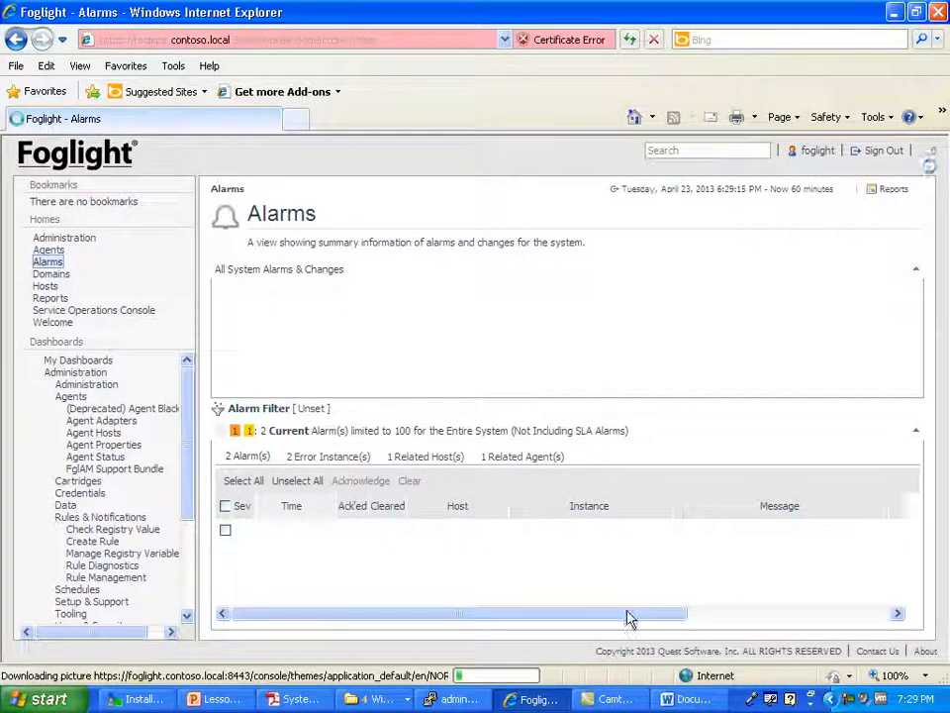
{"action": "left_click_drag", "start_coordinate": [621, 613], "coordinate": [368, 598]}
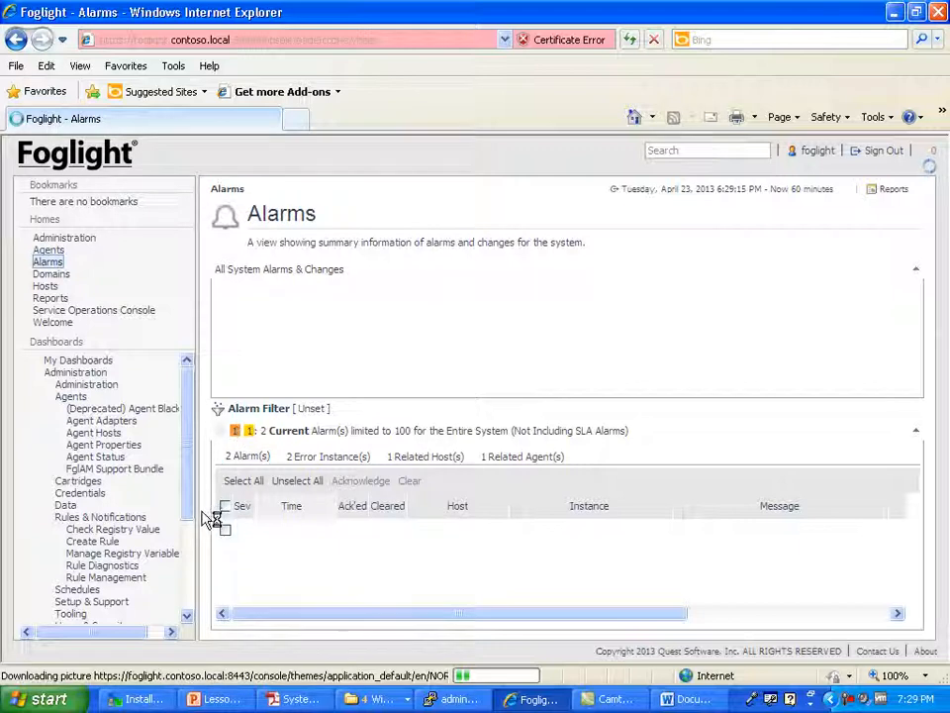
{"action": "mouse_move", "coordinate": [188, 478]}
{"action": "left_mouse_down"}
{"action": "mouse_move", "coordinate": [207, 517]}
{"action": "mouse_move", "coordinate": [200, 484]}
{"action": "left_mouse_up"}
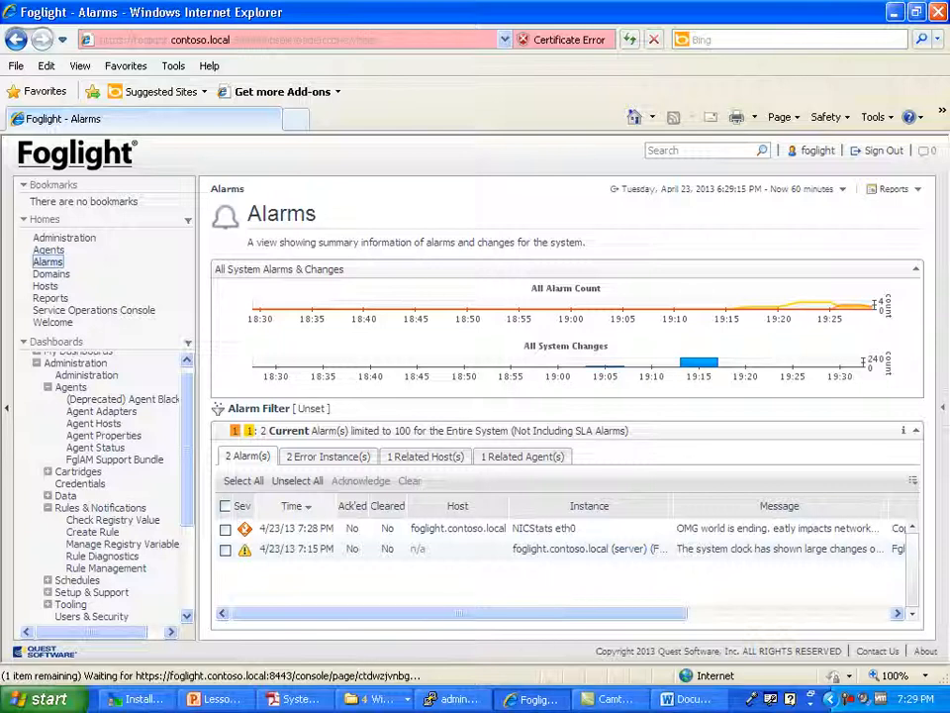
{"action": "left_click_drag", "start_coordinate": [492, 618], "coordinate": [315, 621]}
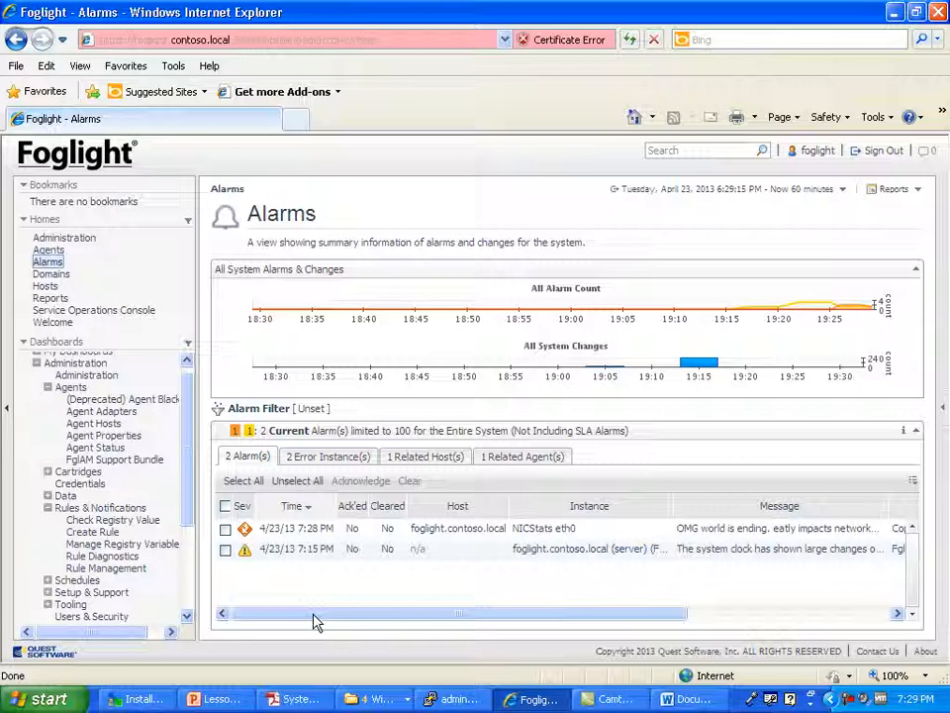
- Open the Copy of Collision rule for editing from Old Manage Rules and collapse the navigation area
{"action": "left_click", "coordinate": [102, 568]}
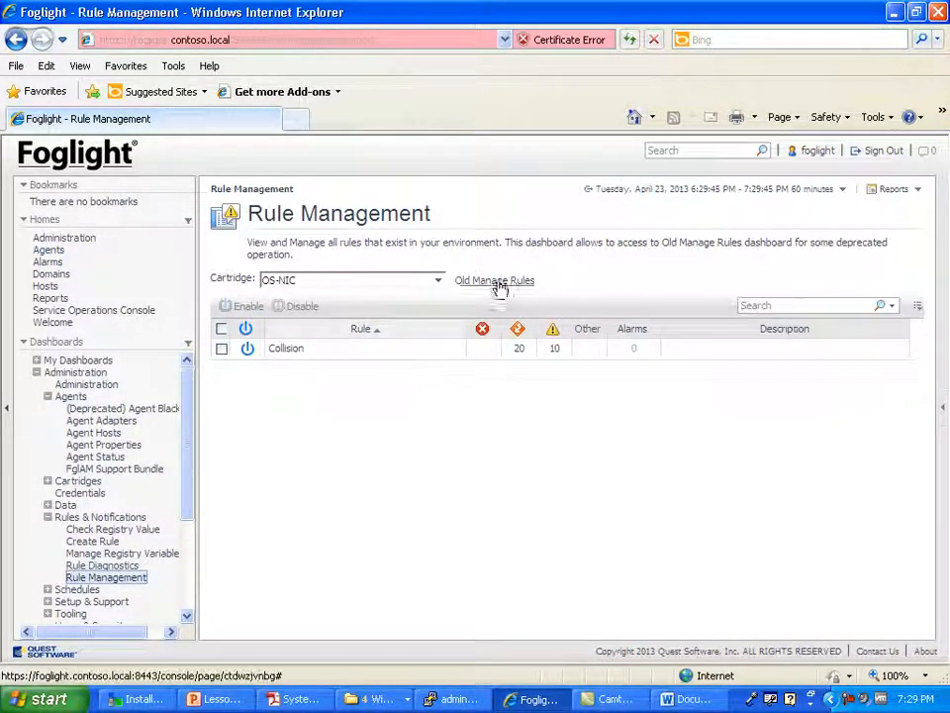
{"action": "left_click", "coordinate": [496, 280]}
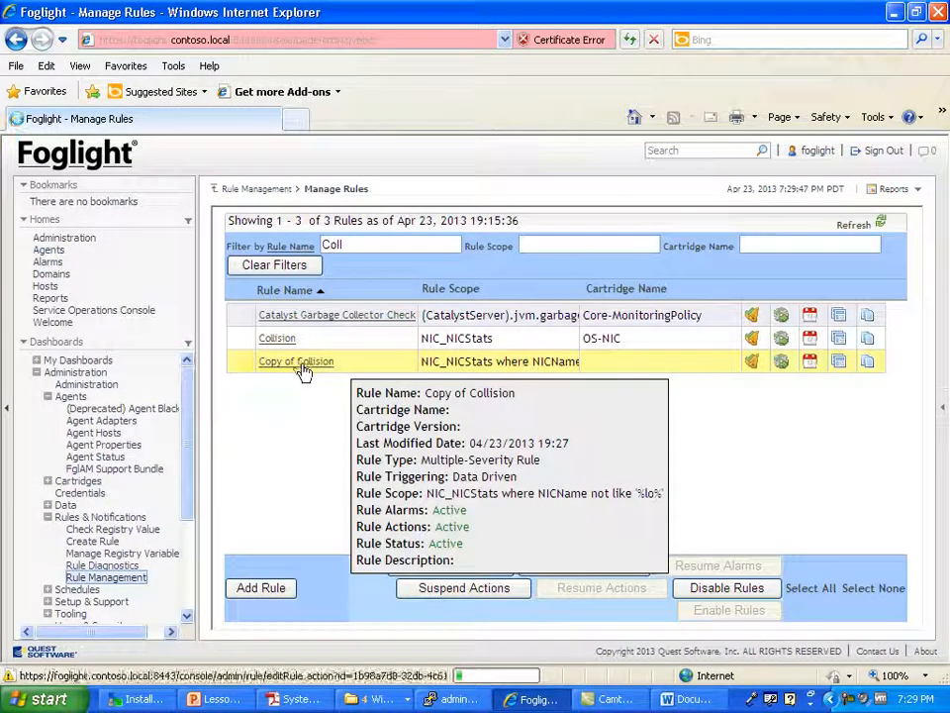
{"action": "left_click", "coordinate": [7, 415]}
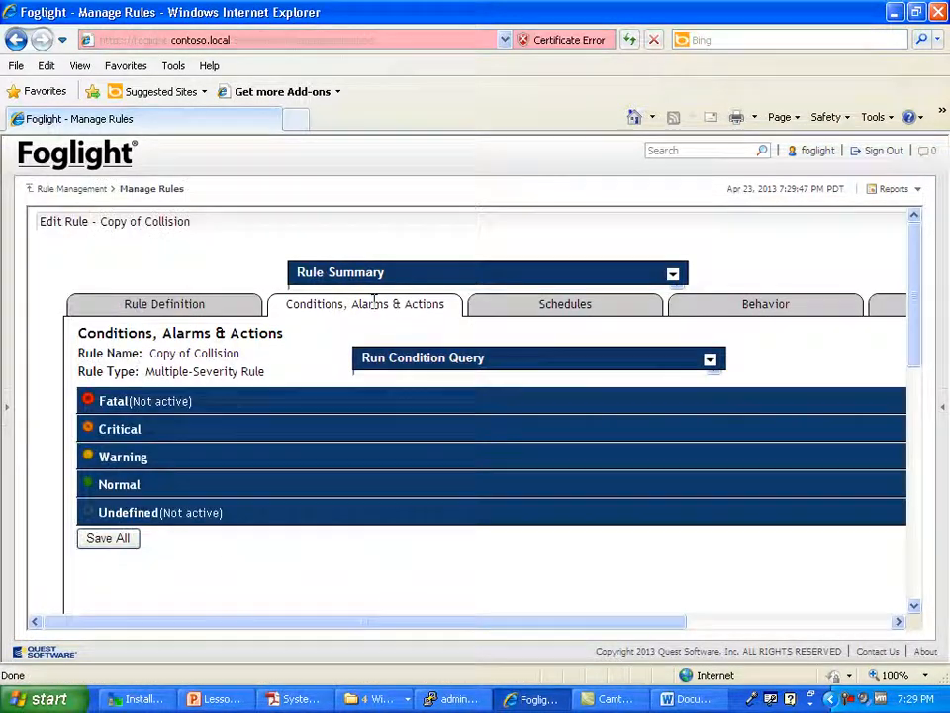
- Display the actions of the rule's Warning severity and choose RemoteCommandAction as the action for entering that severity
{"action": "left_click_drag", "start_coordinate": [304, 306], "coordinate": [395, 306]}
{"action": "left_click", "coordinate": [148, 457]}
{"action": "scroll", "coordinate": [394, 588], "scroll_direction": "down", "scroll_amount": 2}
{"action": "left_click", "coordinate": [433, 396]}
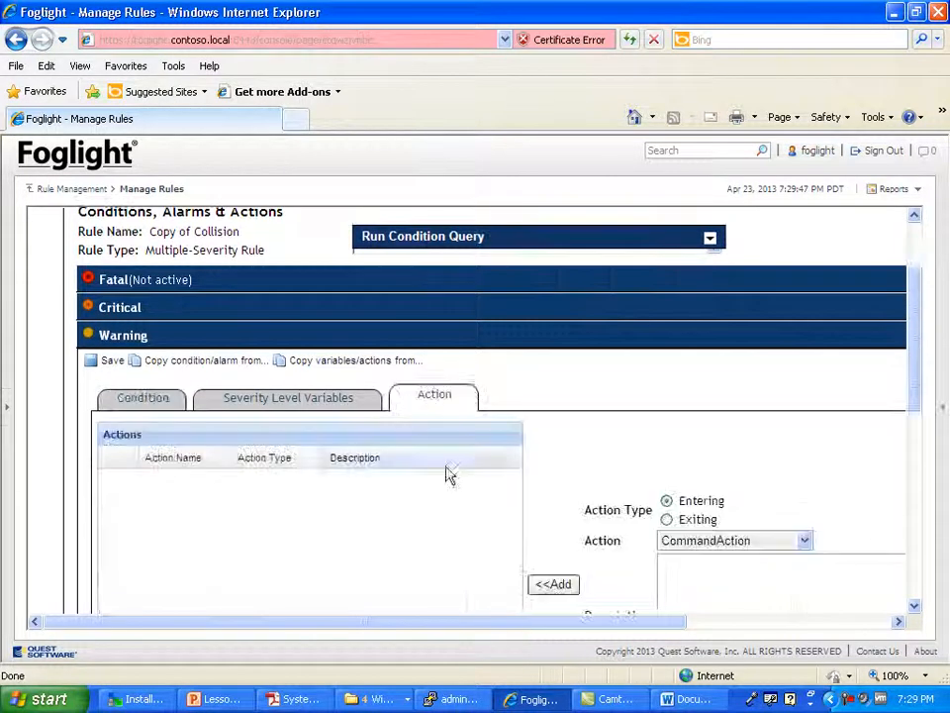
{"action": "scroll", "coordinate": [390, 608], "scroll_direction": "down", "scroll_amount": 2}
{"action": "left_click", "coordinate": [690, 418]}
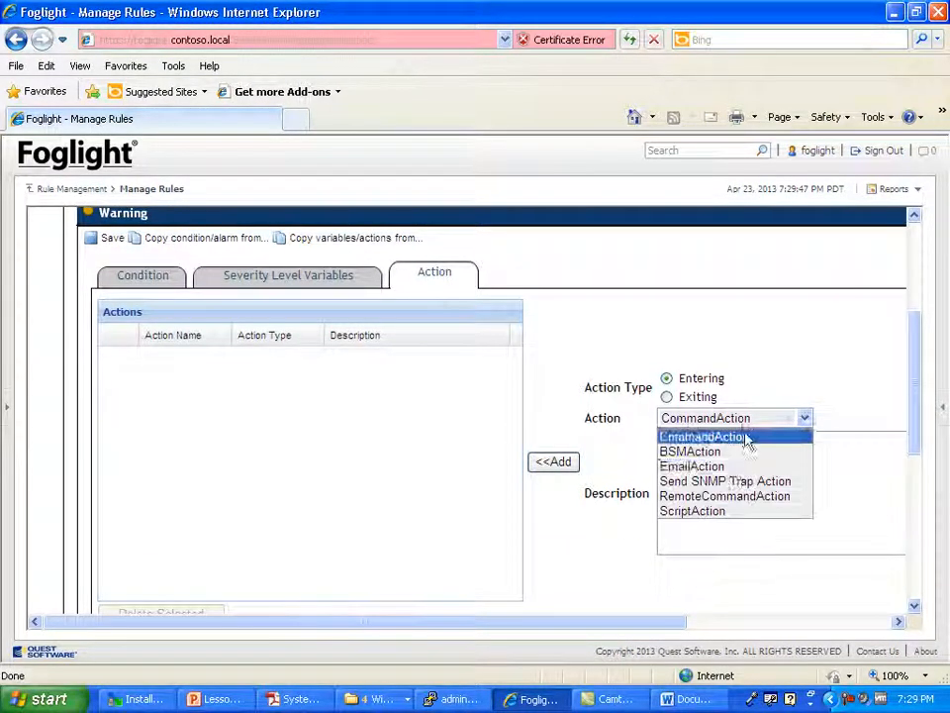
{"action": "left_click", "coordinate": [714, 496]}
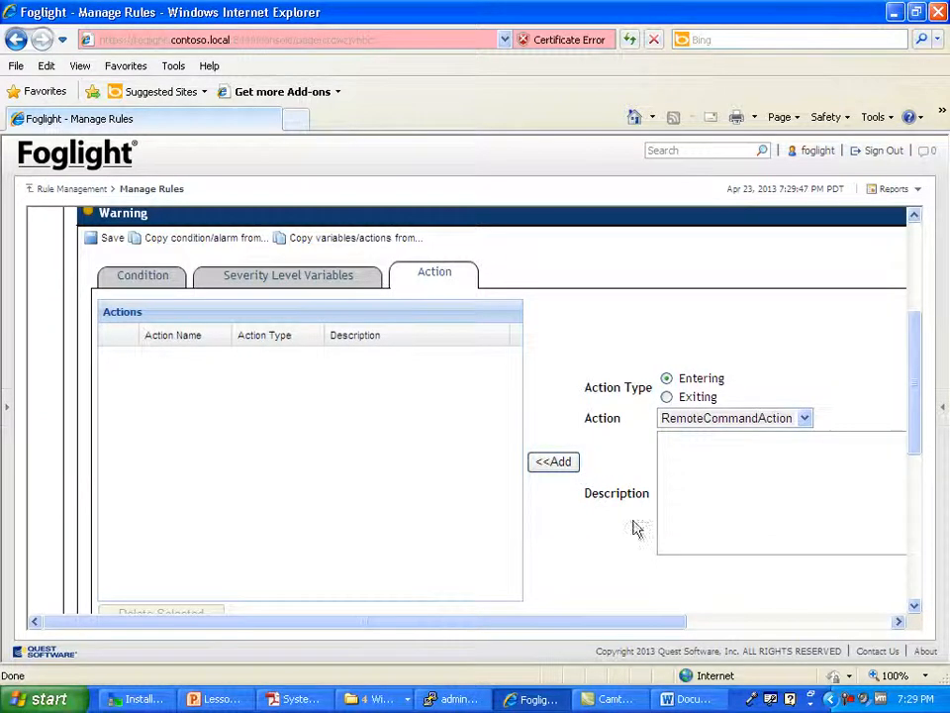
- Review the list of action types available for the Warning severity and return to the rule's severity overview
{"action": "scroll", "coordinate": [634, 530], "scroll_direction": "up", "scroll_amount": 5}
{"action": "scroll", "coordinate": [600, 514], "scroll_direction": "down", "scroll_amount": 4}
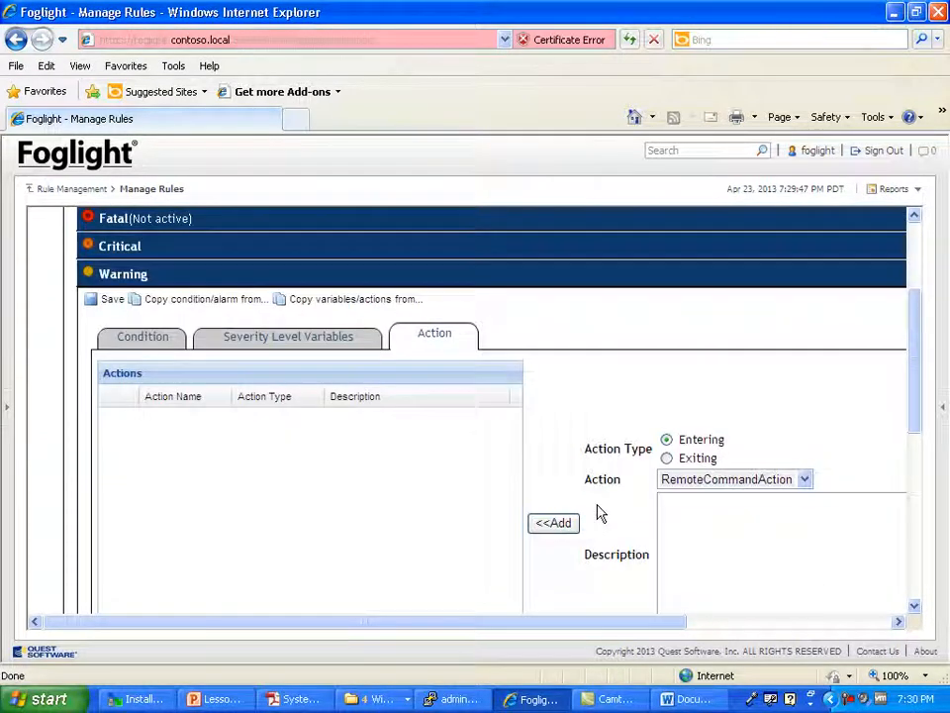
{"action": "left_click", "coordinate": [715, 487]}
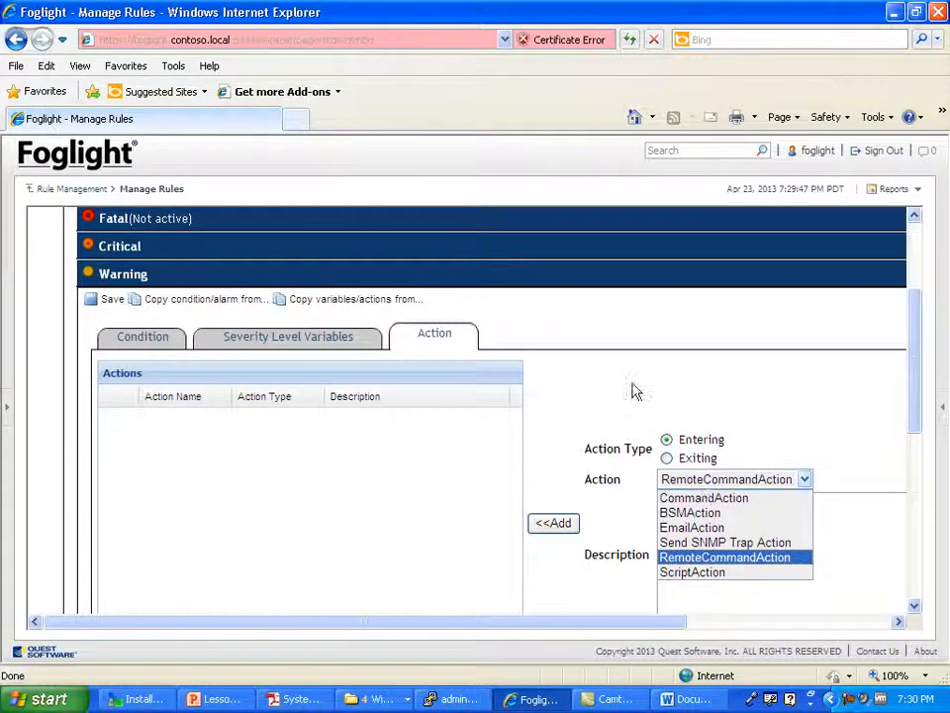
{"action": "scroll", "coordinate": [630, 416], "scroll_direction": "up", "scroll_amount": 4}
{"action": "left_click_drag", "start_coordinate": [507, 358], "coordinate": [304, 361]}
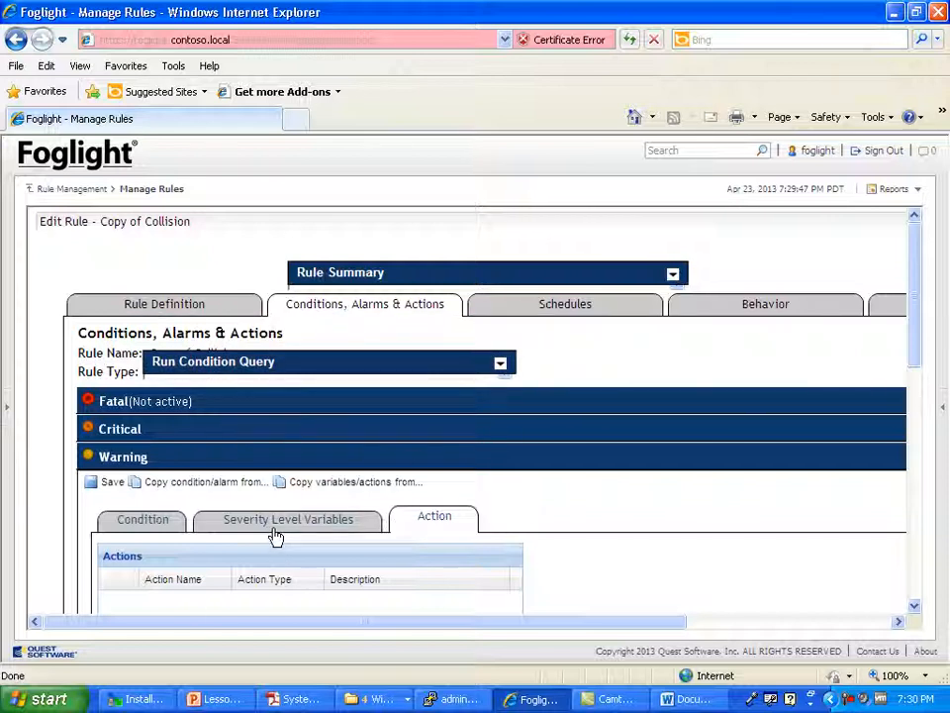
- Examine the rule's effective and blackout schedule lists, highlighting the available schedules Always and End of Day without adding them
{"action": "left_click", "coordinate": [564, 305]}
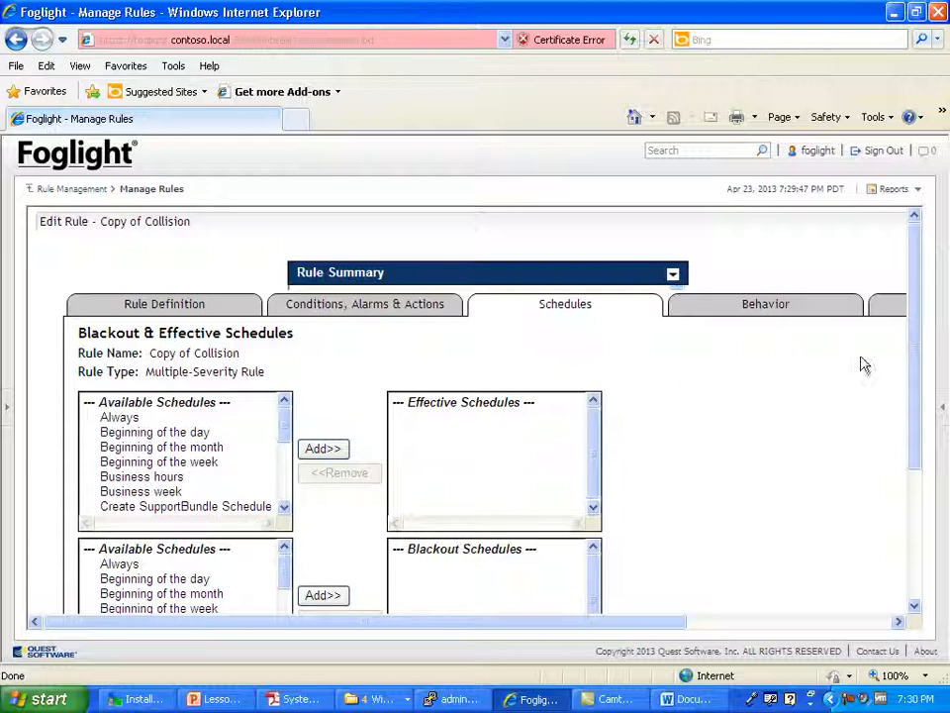
{"action": "left_click_drag", "start_coordinate": [916, 295], "coordinate": [869, 328]}
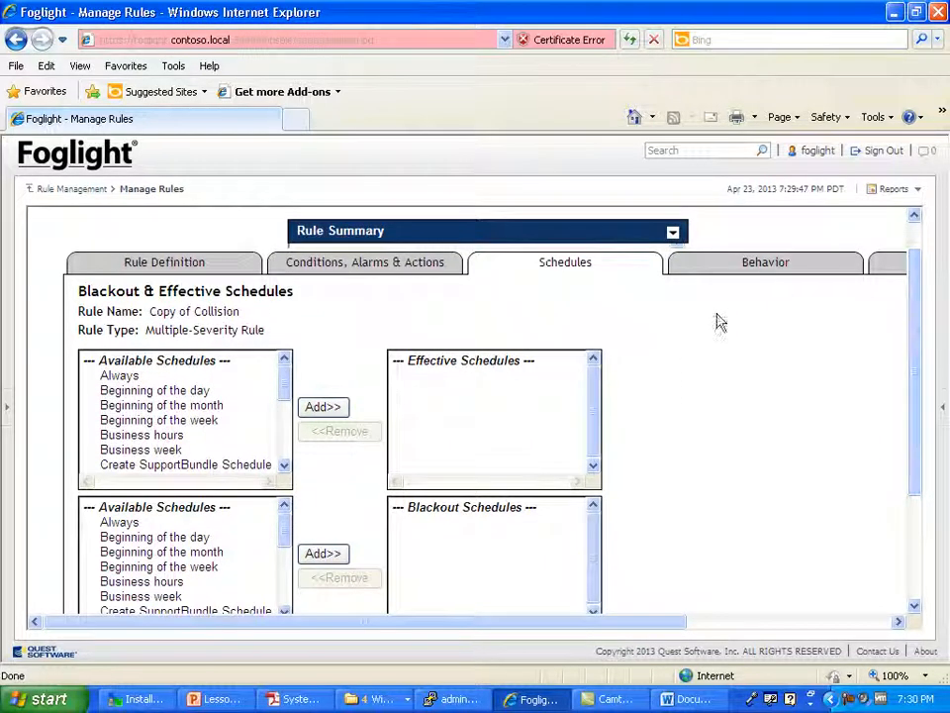
{"action": "left_click", "coordinate": [188, 393]}
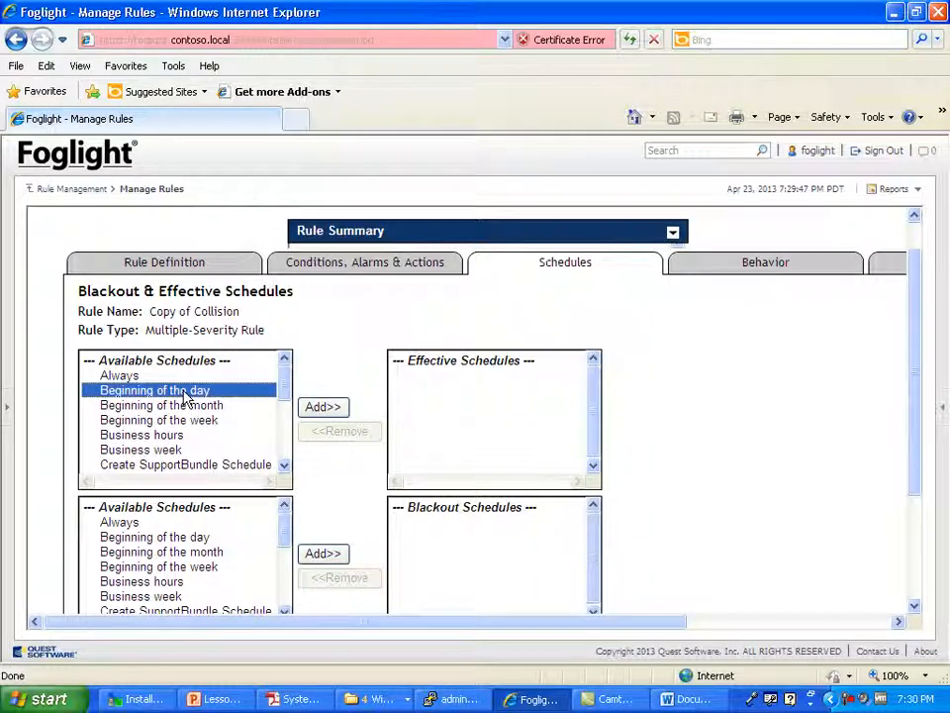
{"action": "left_click", "coordinate": [188, 452]}
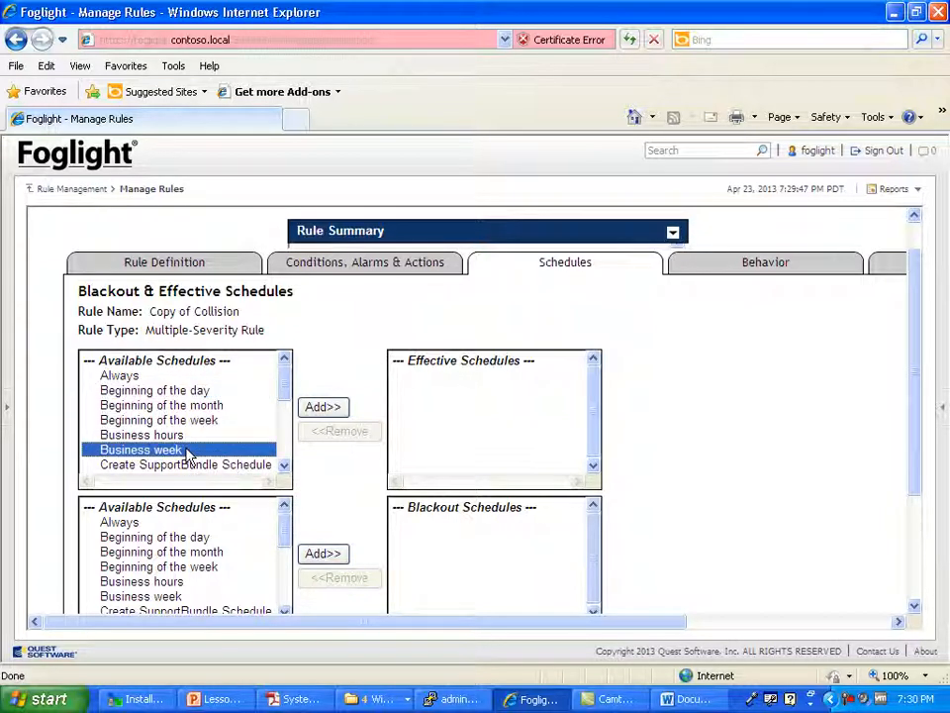
{"action": "left_click", "coordinate": [95, 374]}
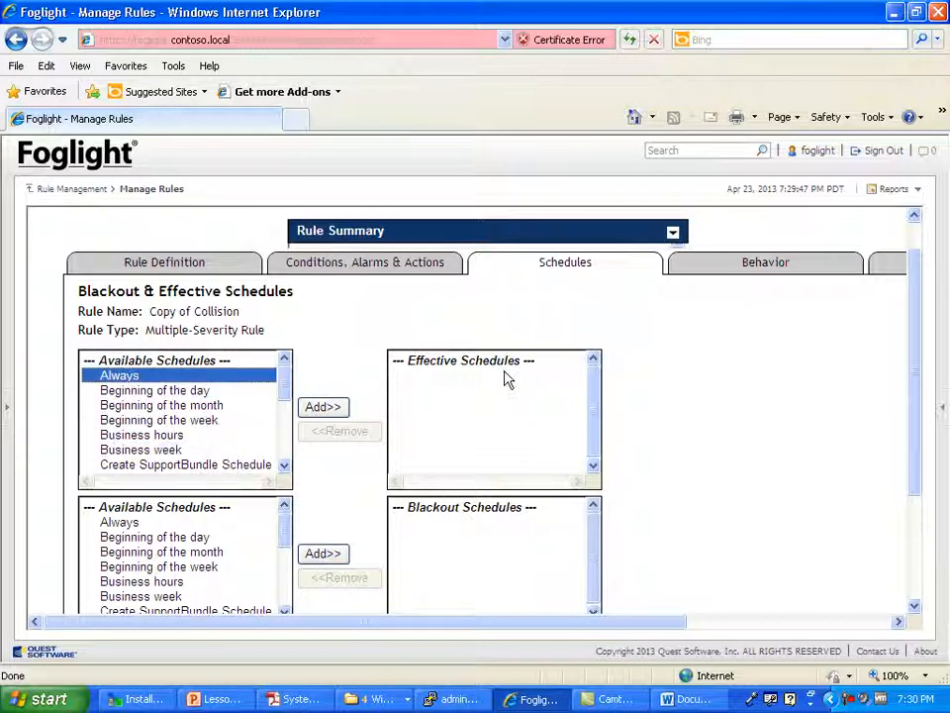
{"action": "left_click_drag", "start_coordinate": [286, 530], "coordinate": [290, 562]}
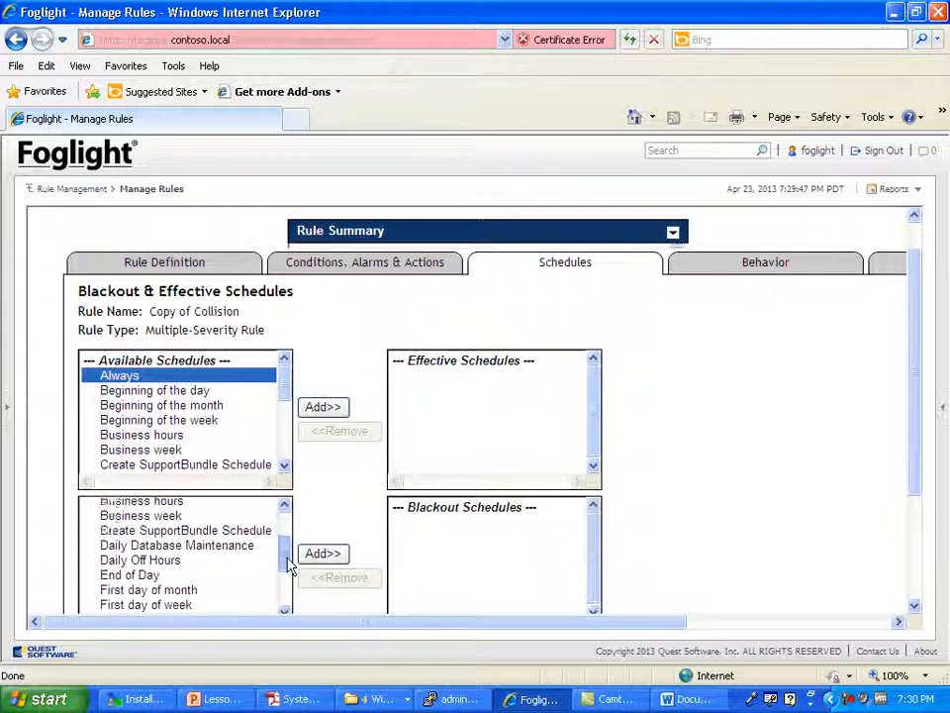
{"action": "left_click", "coordinate": [198, 572]}
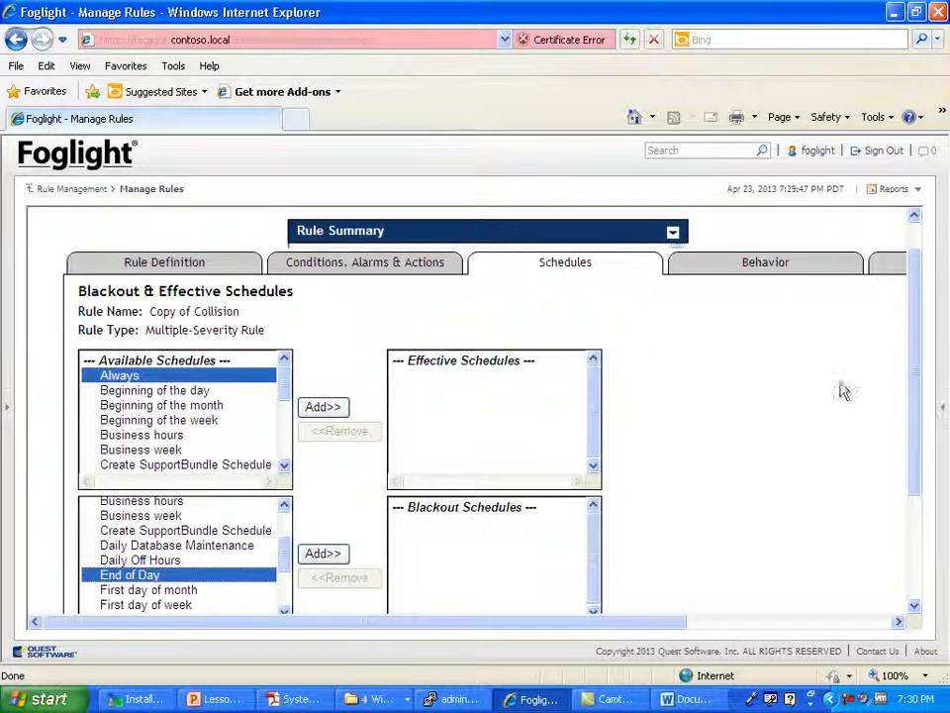
{"action": "mouse_move", "coordinate": [626, 622]}
{"action": "left_mouse_down"}
{"action": "mouse_move", "coordinate": [689, 626]}
{"action": "mouse_move", "coordinate": [608, 628]}
{"action": "left_mouse_up"}
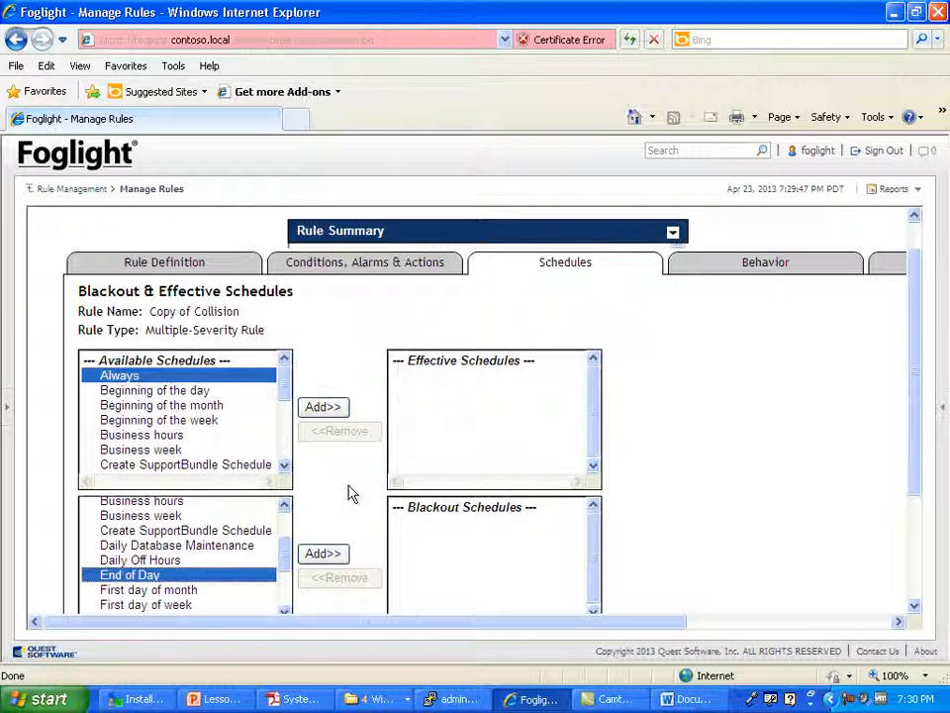
- Open the rule's alarm and action behaviors and examine the consecutive-evaluations condition
{"action": "left_click", "coordinate": [710, 271]}
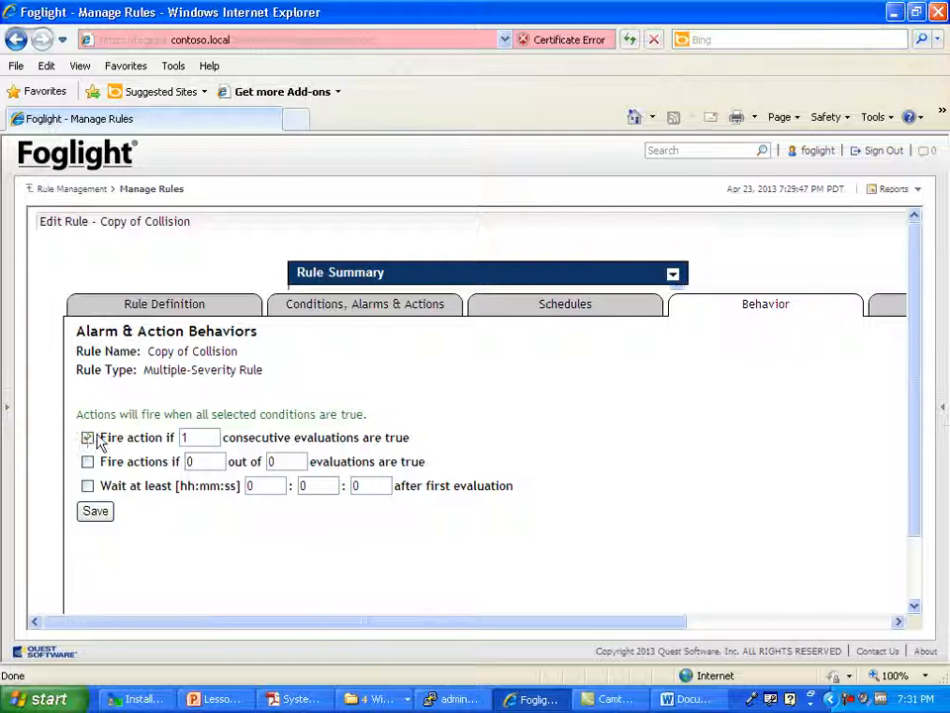
{"action": "key", "text": "ctrl+1"}
{"action": "left_click", "coordinate": [313, 420]}
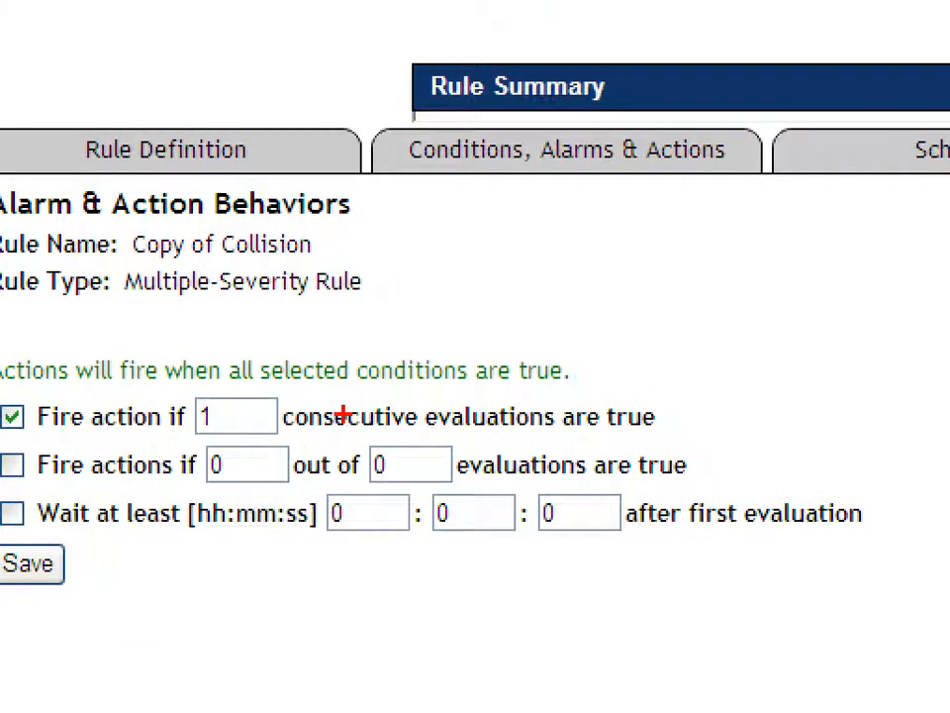
{"action": "left_click_drag", "start_coordinate": [301, 417], "coordinate": [545, 411]}
{"action": "key", "text": "Escape"}
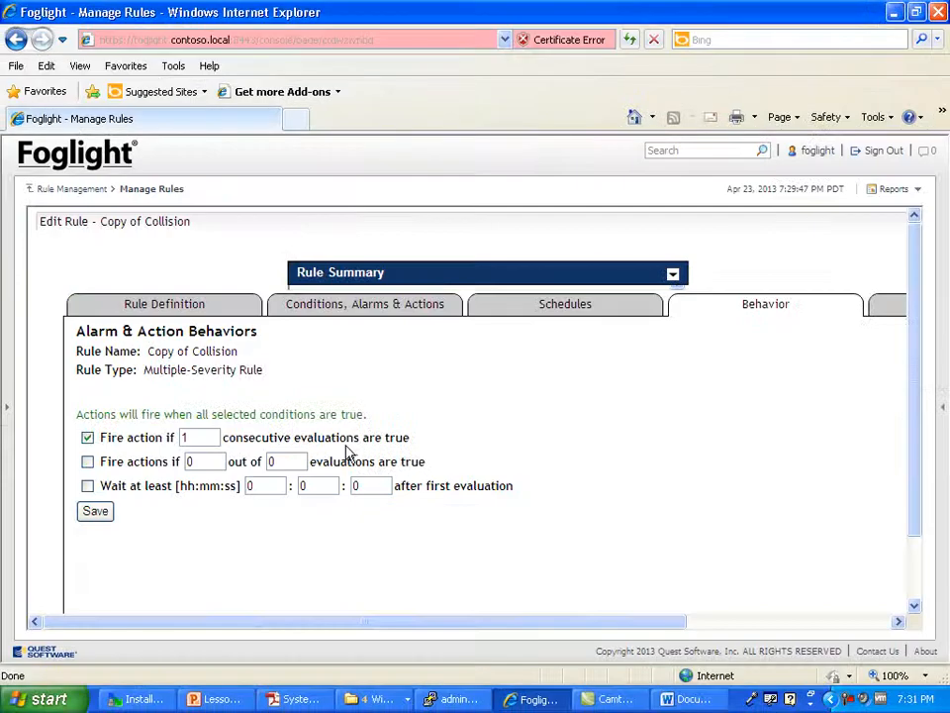
- Try 10 as the number of consecutive true evaluations required to fire the action, and set it back to 1
{"action": "double_click", "coordinate": [185, 437]}
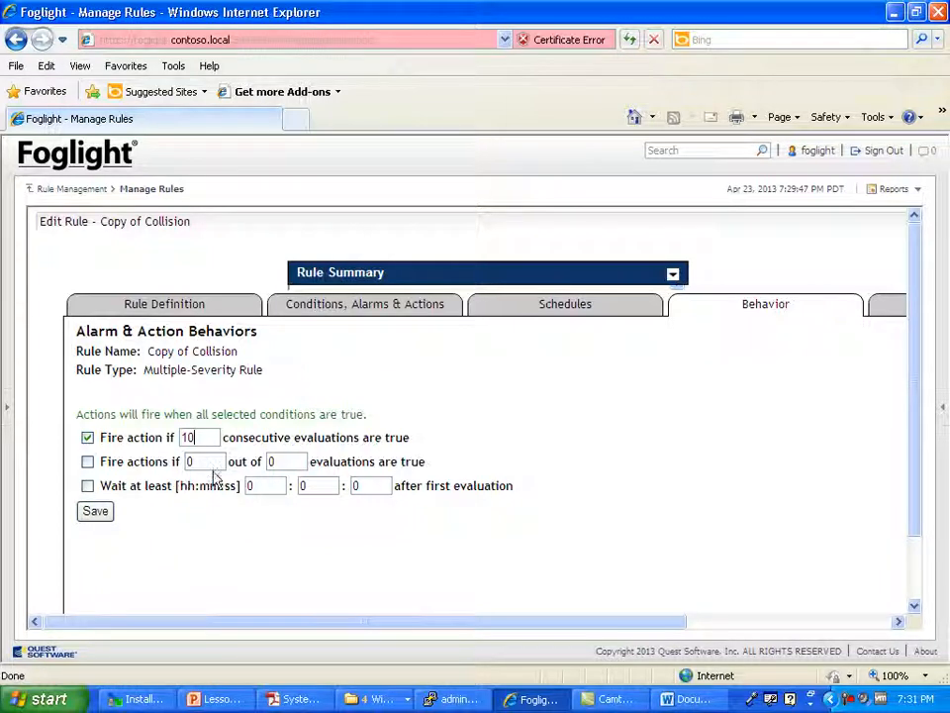
{"action": "left_click_drag", "start_coordinate": [224, 437], "coordinate": [340, 444]}
{"action": "left_click", "coordinate": [339, 444]}
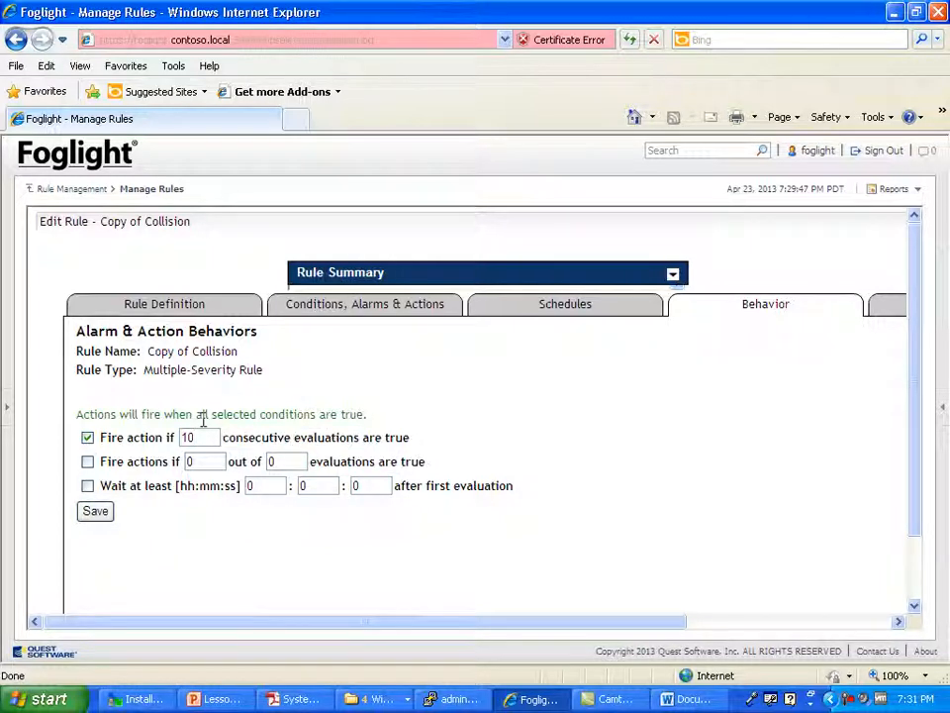
{"action": "left_click_drag", "start_coordinate": [201, 433], "coordinate": [166, 439]}
{"action": "left_click", "coordinate": [206, 435]}
- Enter 3 out of 5 true evaluations for firing actions and a wait of 15 minutes after the first evaluation
{"action": "left_click_drag", "start_coordinate": [201, 463], "coordinate": [147, 460]}
{"action": "type", "text": "3"}
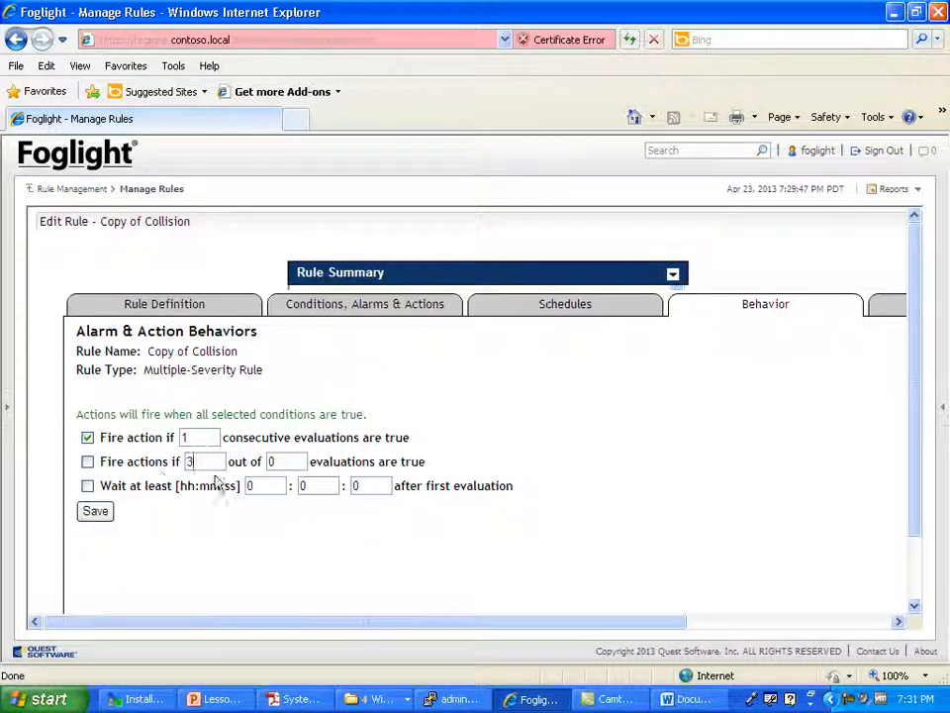
{"action": "left_click_drag", "start_coordinate": [283, 463], "coordinate": [269, 461]}
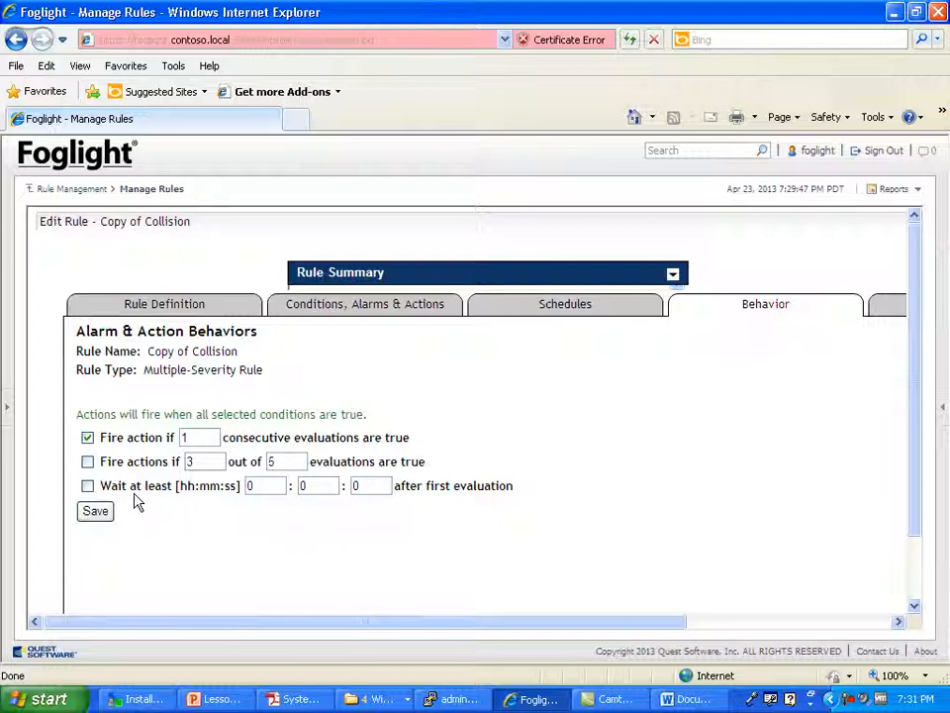
{"action": "left_click_drag", "start_coordinate": [315, 485], "coordinate": [289, 485]}
{"action": "type", "text": "15"}
{"action": "left_click_drag", "start_coordinate": [397, 627], "coordinate": [650, 641]}
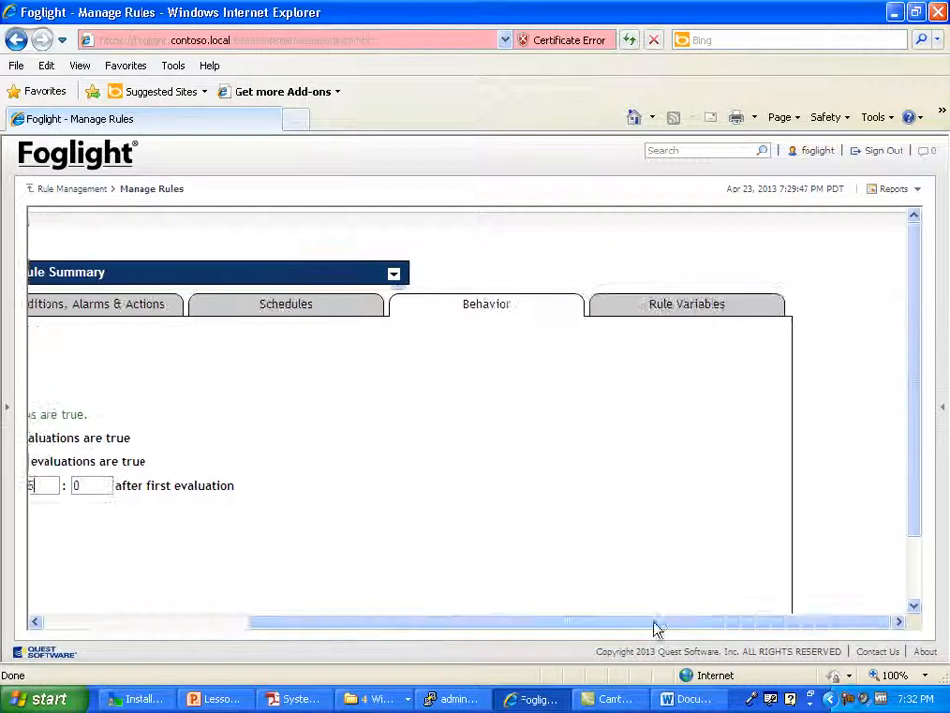
- Open the copied Collision rule's variables and examine the variable list and the expression and message entry fields
{"action": "left_click", "coordinate": [685, 303]}
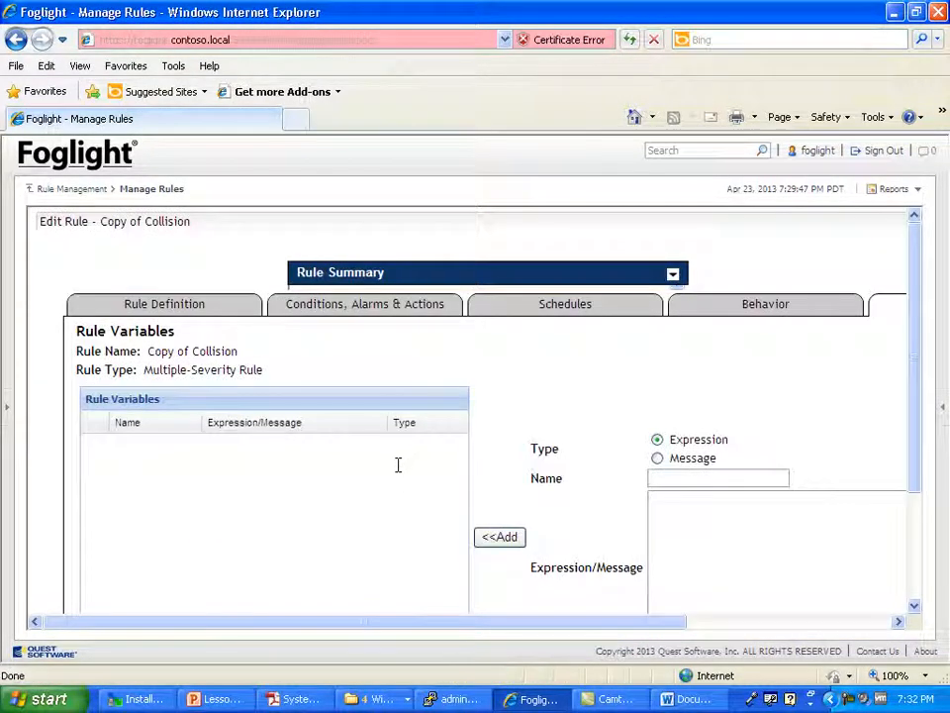
{"action": "scroll", "coordinate": [440, 501], "scroll_direction": "down", "scroll_amount": 3}
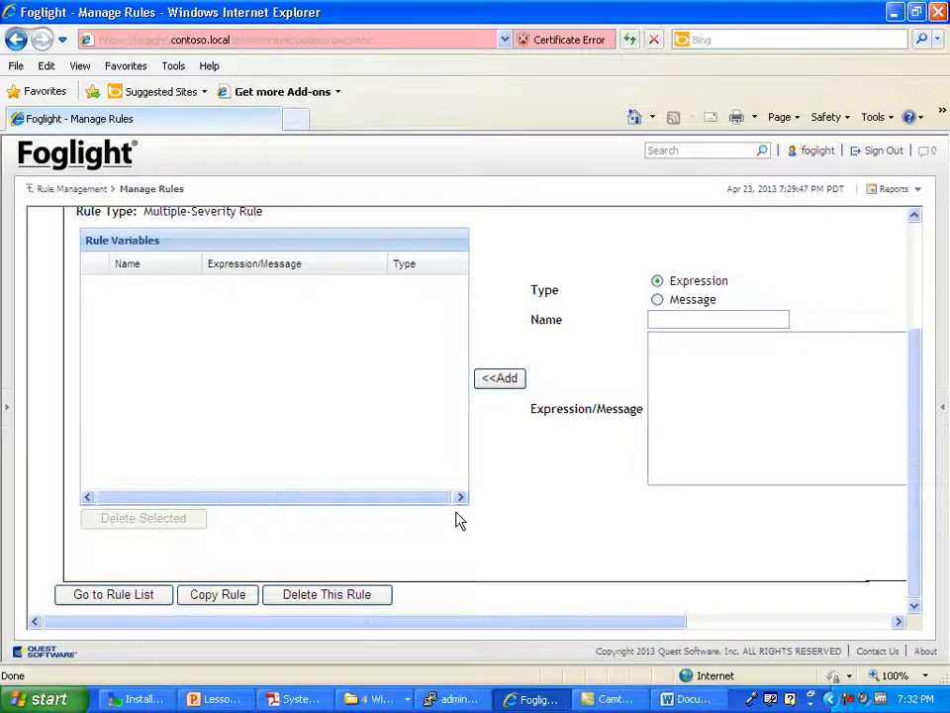
{"action": "scroll", "coordinate": [463, 527], "scroll_direction": "up", "scroll_amount": 3}
{"action": "left_click", "coordinate": [368, 312]}
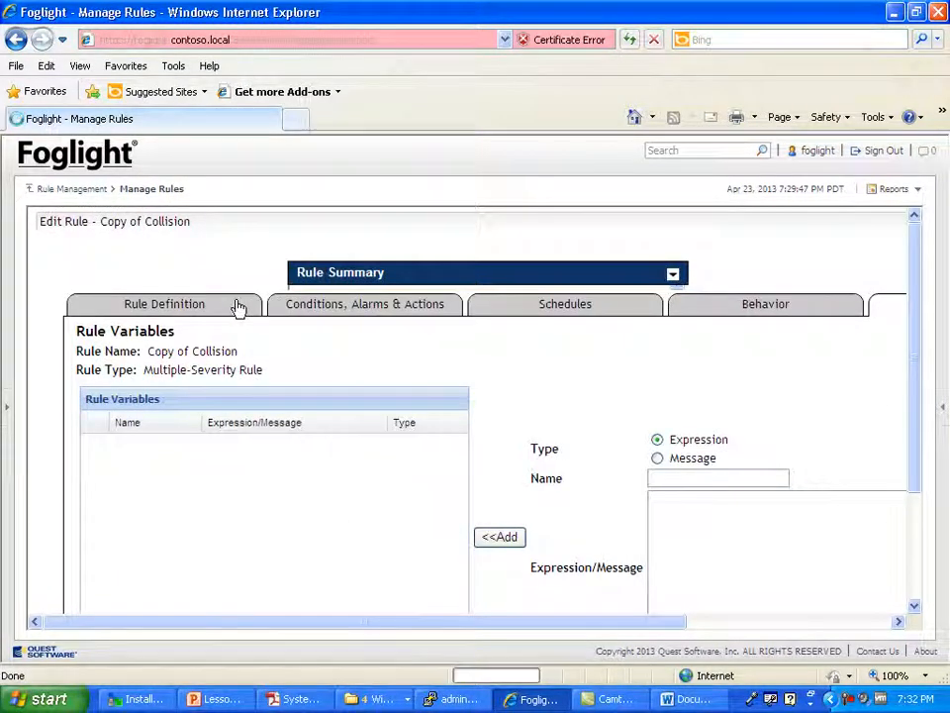
- Return to the old Manage Rules list and disable the original Collision rule
{"action": "left_click", "coordinate": [74, 190]}
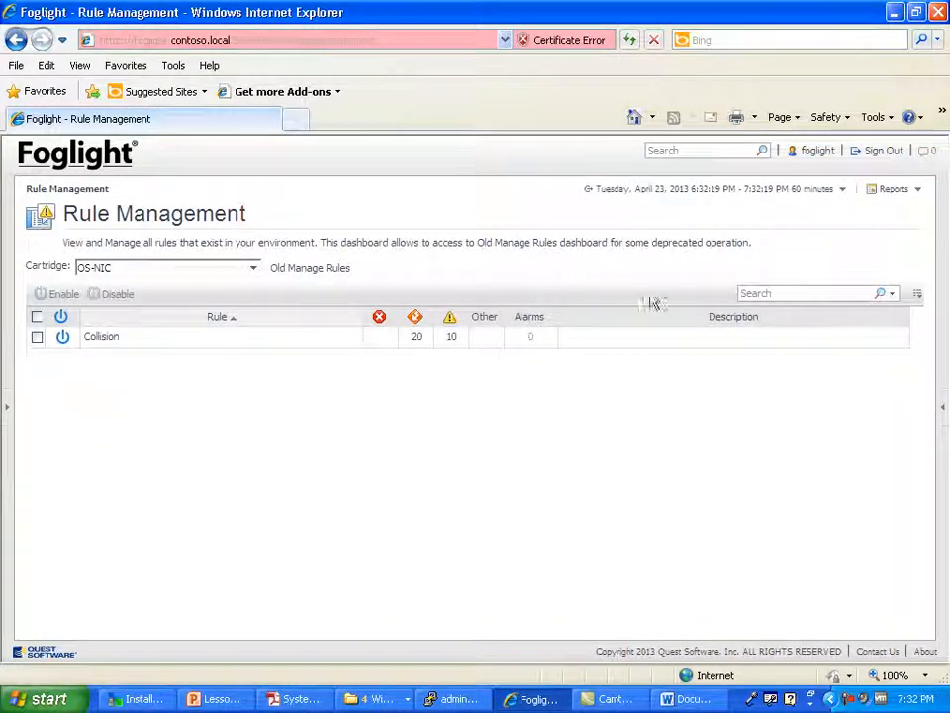
{"action": "left_click", "coordinate": [343, 268]}
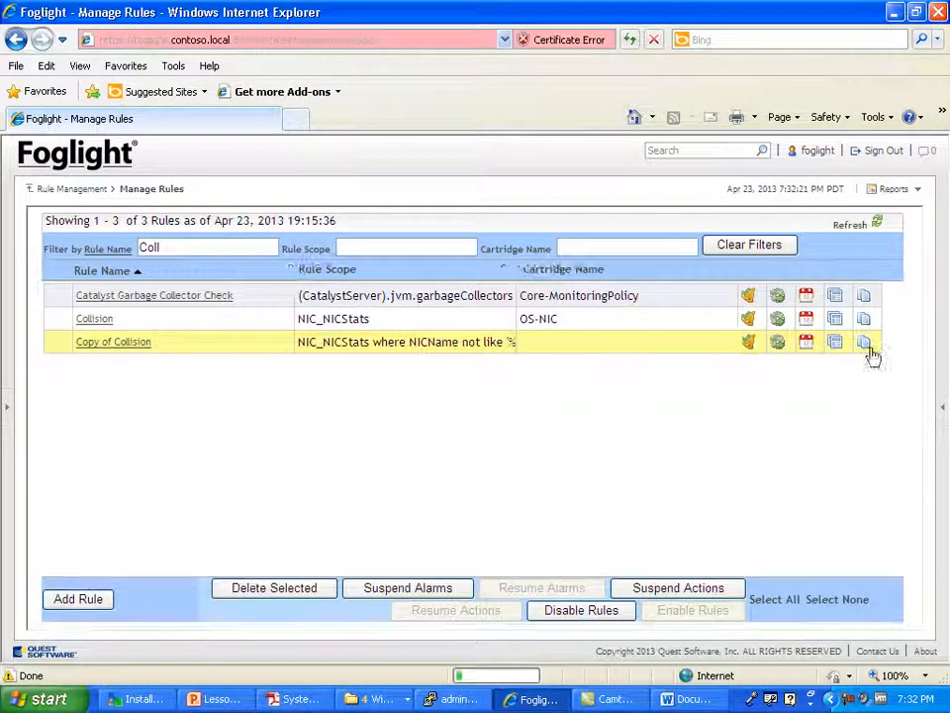
{"action": "left_click", "coordinate": [202, 319]}
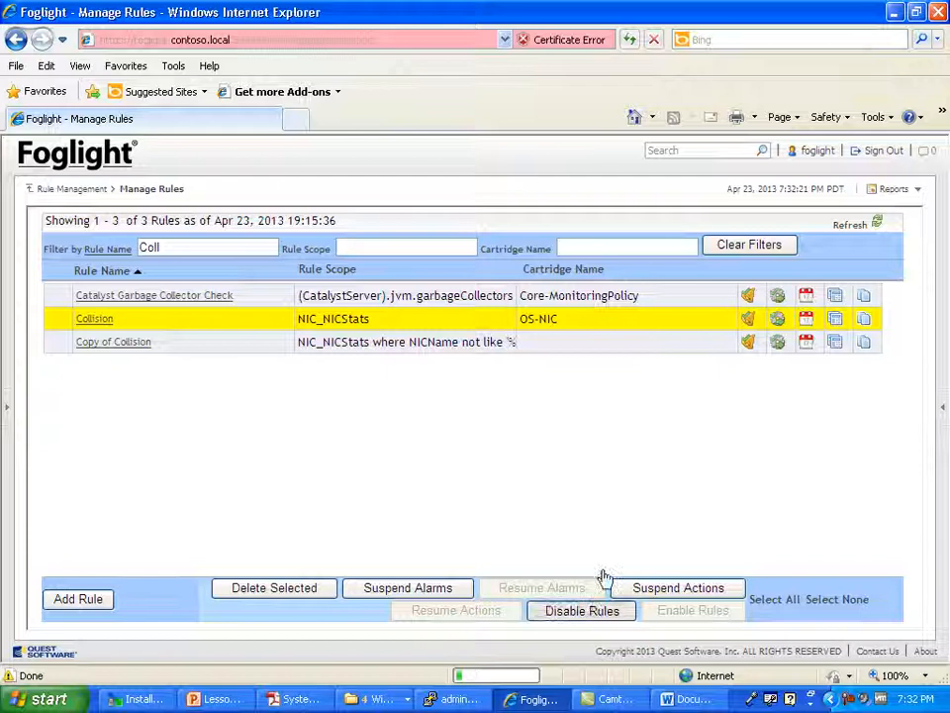
{"action": "left_click", "coordinate": [578, 610]}
{"action": "left_click", "coordinate": [505, 489]}
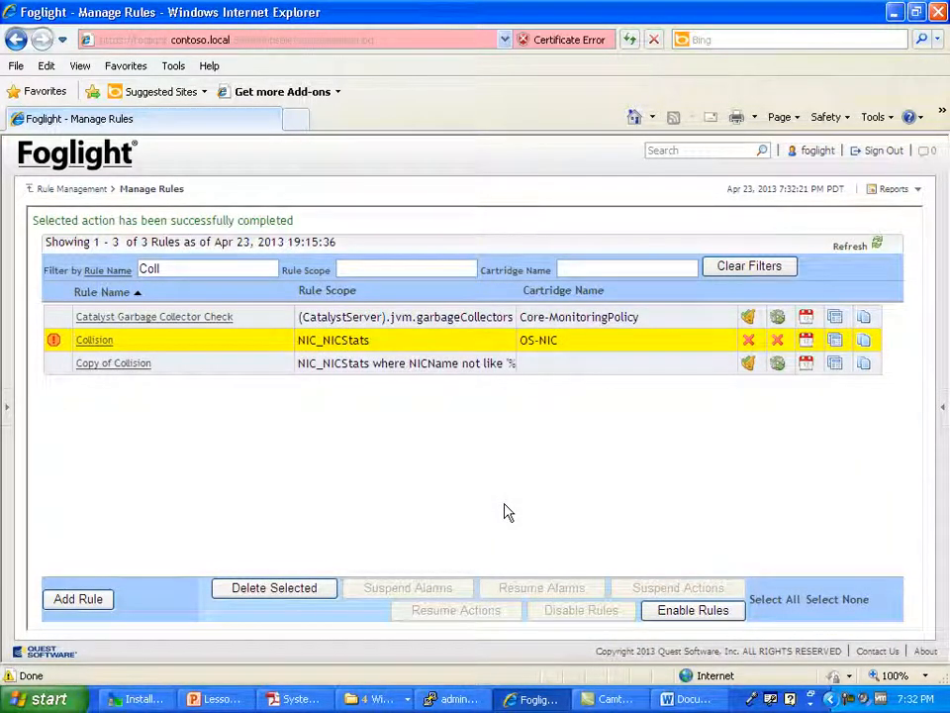
- Open the Copy of Collision rule's definition and look through the properties available for its NIC_NICStats scope
{"action": "left_click", "coordinate": [384, 369]}
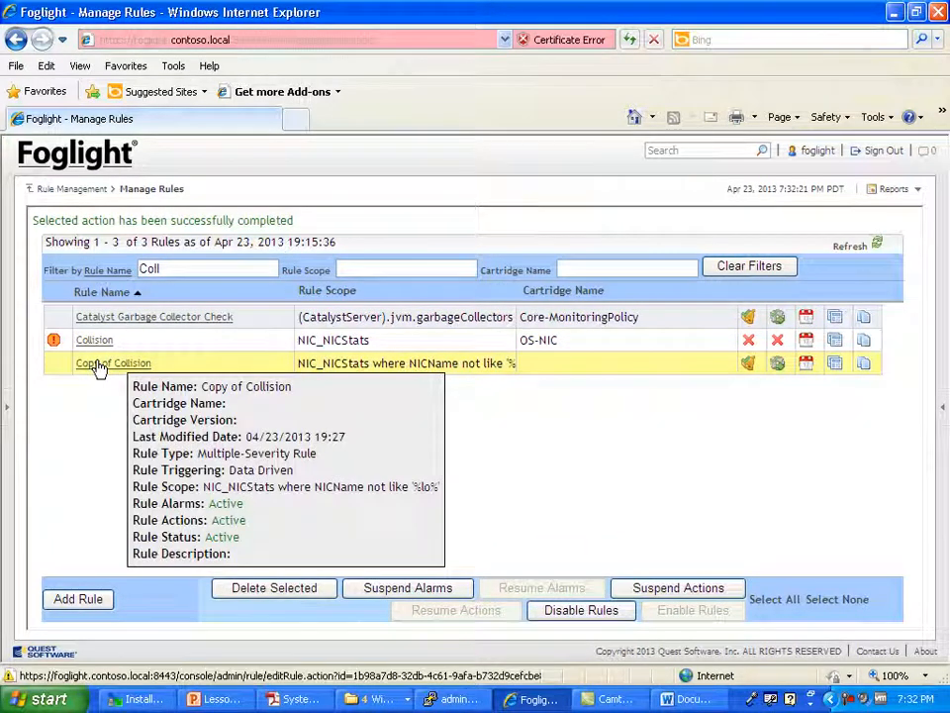
{"action": "left_click", "coordinate": [99, 367]}
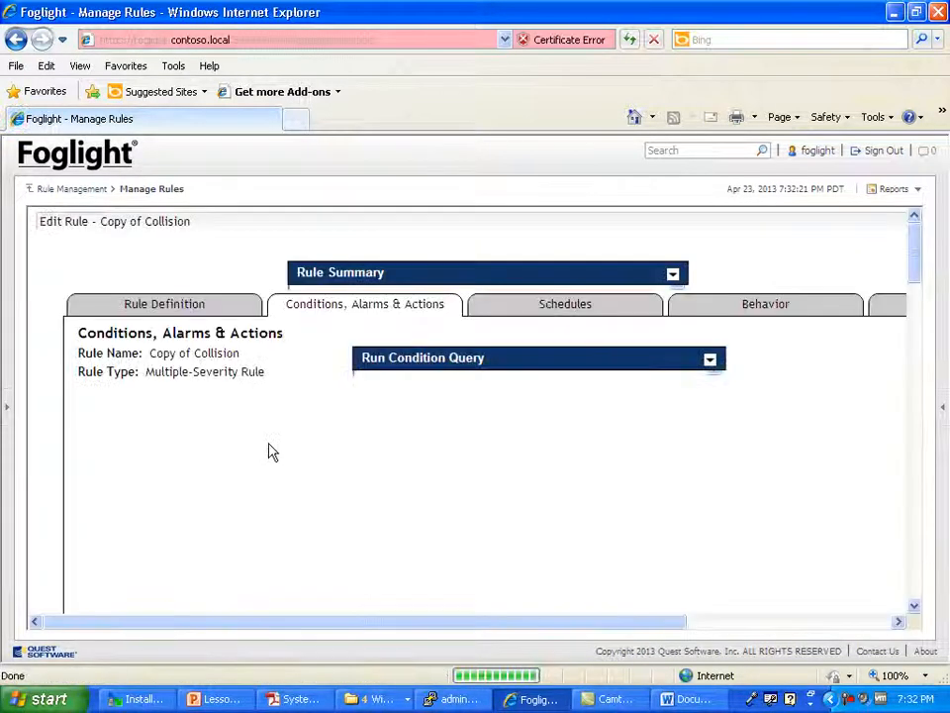
{"action": "left_click", "coordinate": [182, 306]}
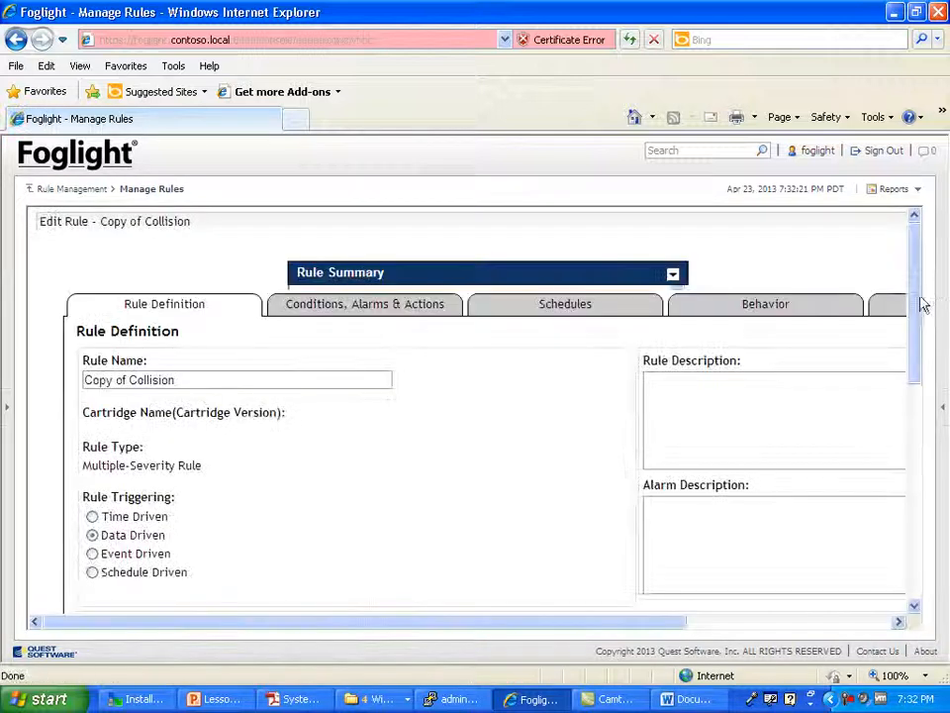
{"action": "left_click_drag", "start_coordinate": [917, 284], "coordinate": [916, 442]}
{"action": "left_click_drag", "start_coordinate": [182, 308], "coordinate": [394, 308]}
{"action": "left_click", "coordinate": [454, 281]}
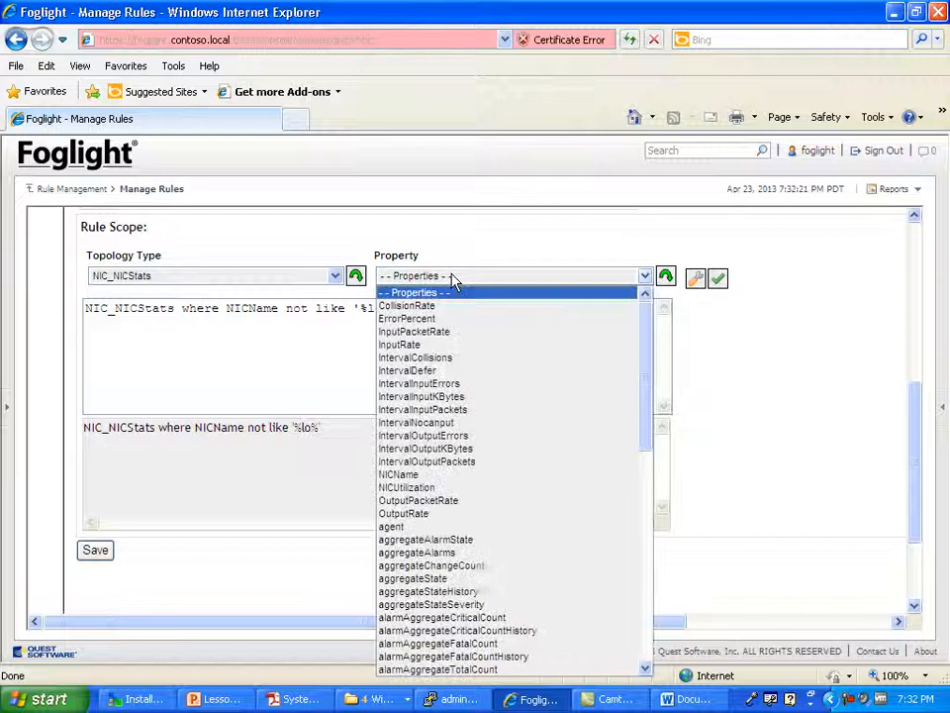
{"action": "left_click", "coordinate": [257, 309]}
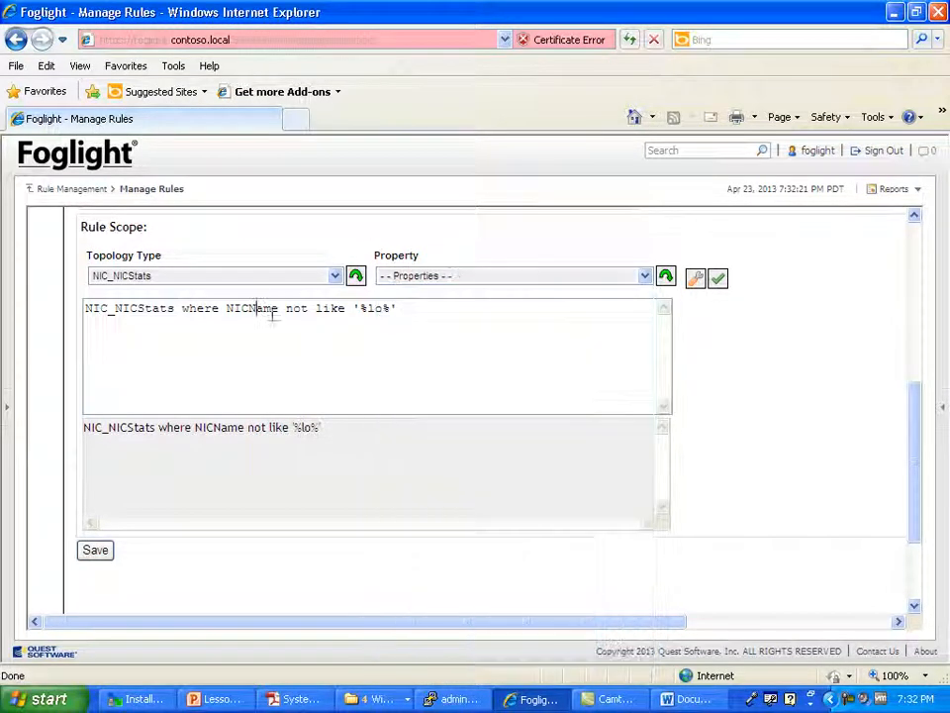
- Examine the not like '%lo%' filter in the rule scope query
{"action": "left_click_drag", "start_coordinate": [286, 309], "coordinate": [388, 310]}
{"action": "mouse_move", "coordinate": [315, 309]}
{"action": "left_mouse_down"}
{"action": "mouse_move", "coordinate": [424, 310]}
{"action": "mouse_move", "coordinate": [412, 312]}
{"action": "mouse_move", "coordinate": [503, 299]}
{"action": "mouse_move", "coordinate": [336, 262]}
{"action": "left_mouse_up"}
{"action": "left_click", "coordinate": [393, 308]}
{"action": "left_click", "coordinate": [411, 313]}
{"action": "key", "text": "ctrl+1"}
{"action": "left_click", "coordinate": [410, 315]}
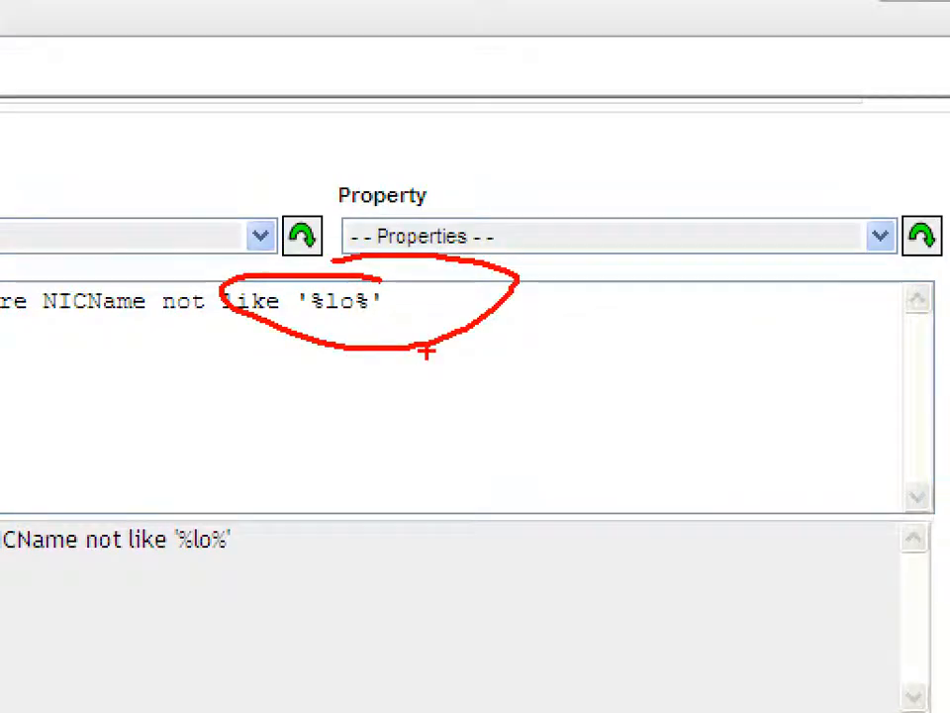
{"action": "key", "text": "Escape"}
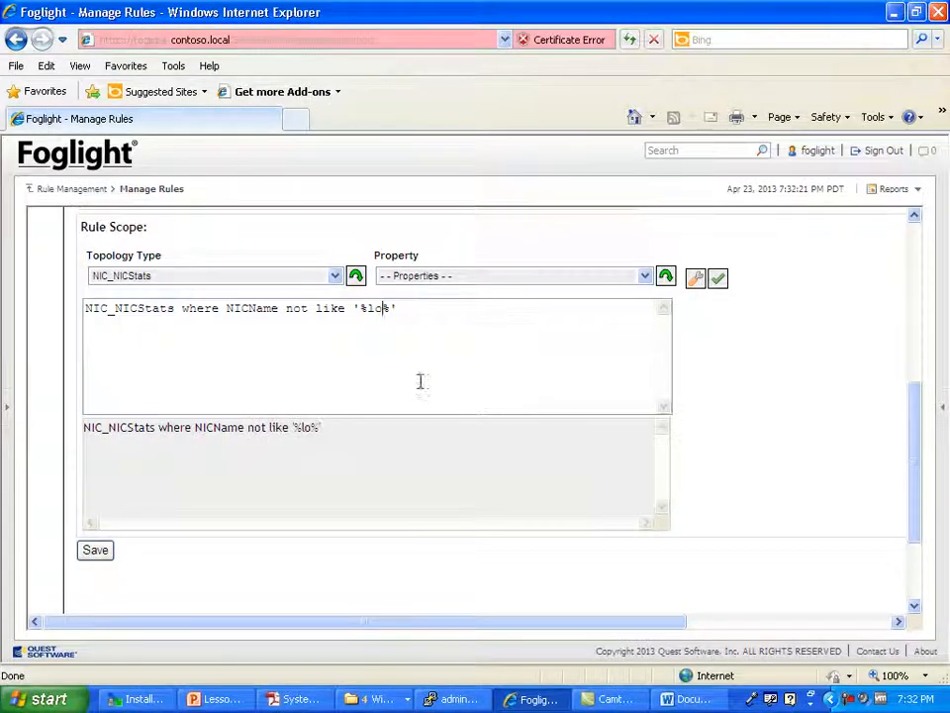
- Open the Warning severity of Copy of Collision, examine its CollisionRate condition, and view the condition query runner
{"action": "scroll", "coordinate": [420, 380], "scroll_direction": "up", "scroll_amount": 8}
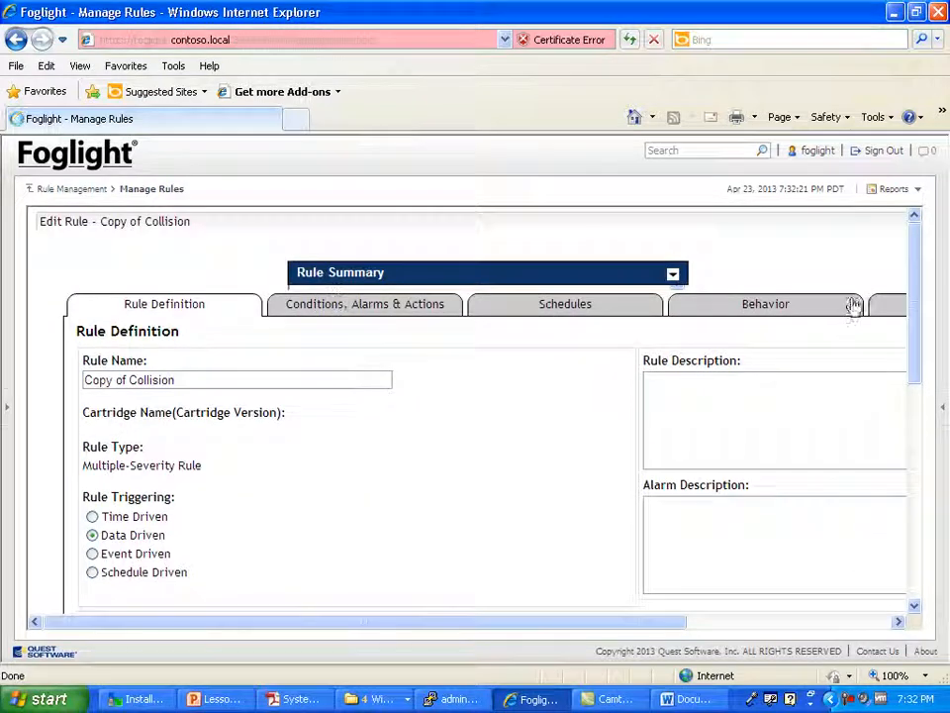
{"action": "scroll", "coordinate": [918, 292], "scroll_direction": "down", "scroll_amount": 3}
{"action": "left_click", "coordinate": [107, 333]}
{"action": "left_click_drag", "start_coordinate": [259, 509], "coordinate": [214, 508]}
{"action": "left_click", "coordinate": [288, 525]}
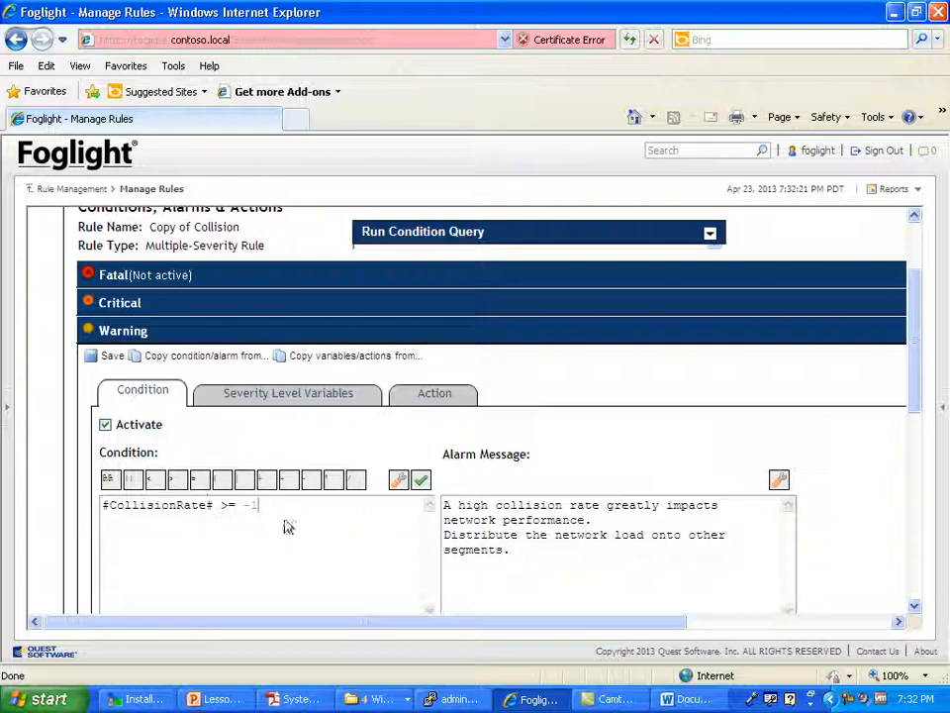
{"action": "left_click", "coordinate": [709, 229]}
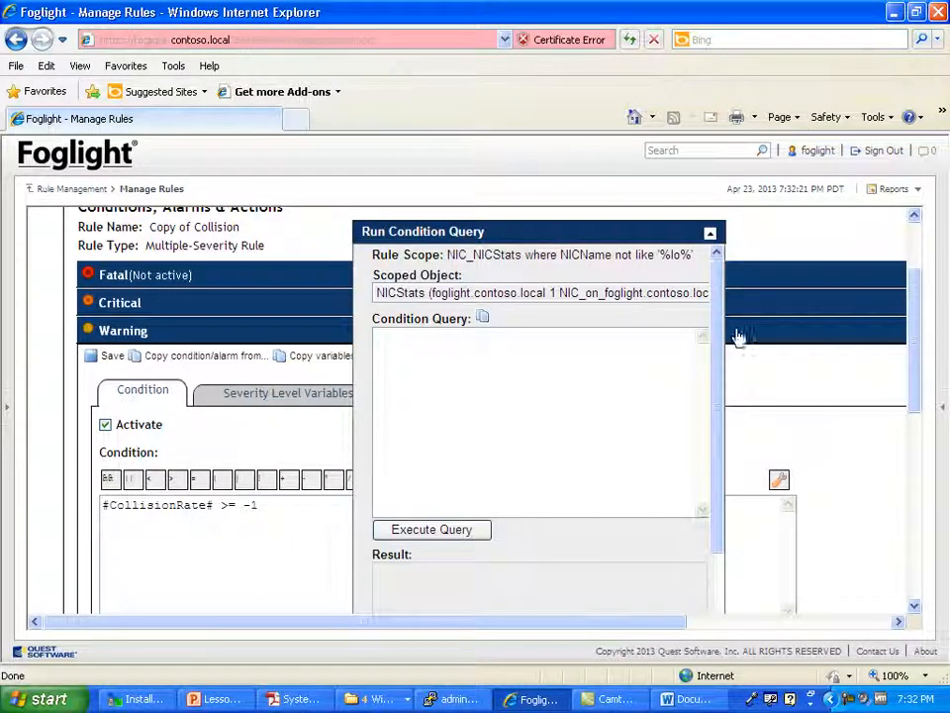
{"action": "left_click", "coordinate": [710, 232]}
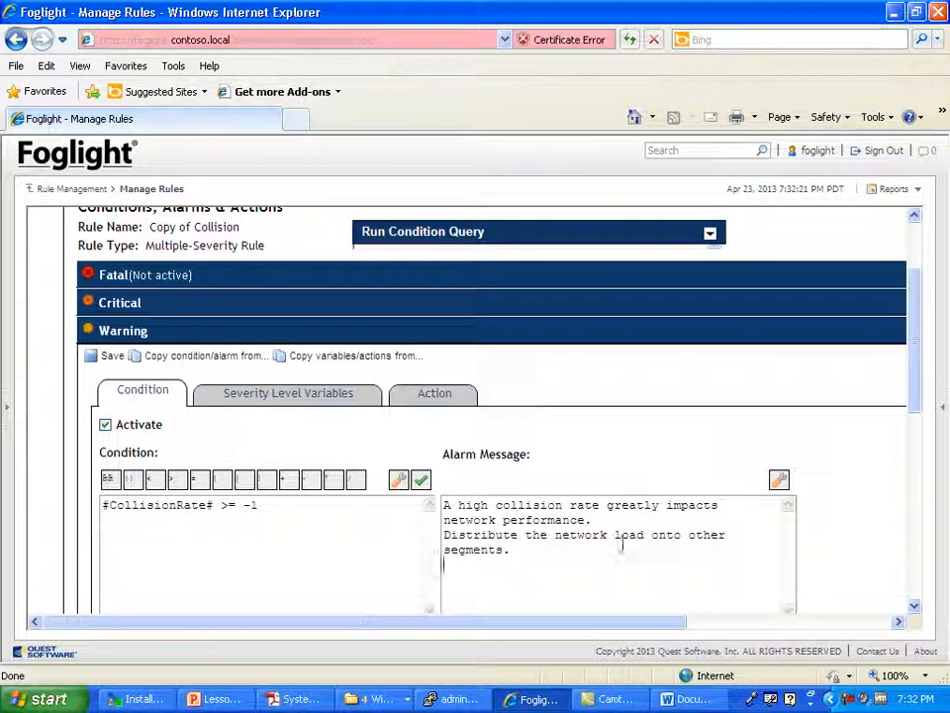
- Add the line "check my wikie.com for help" to the Warning alarm message and save the change
{"action": "type", "text": "k my wikis.com "}
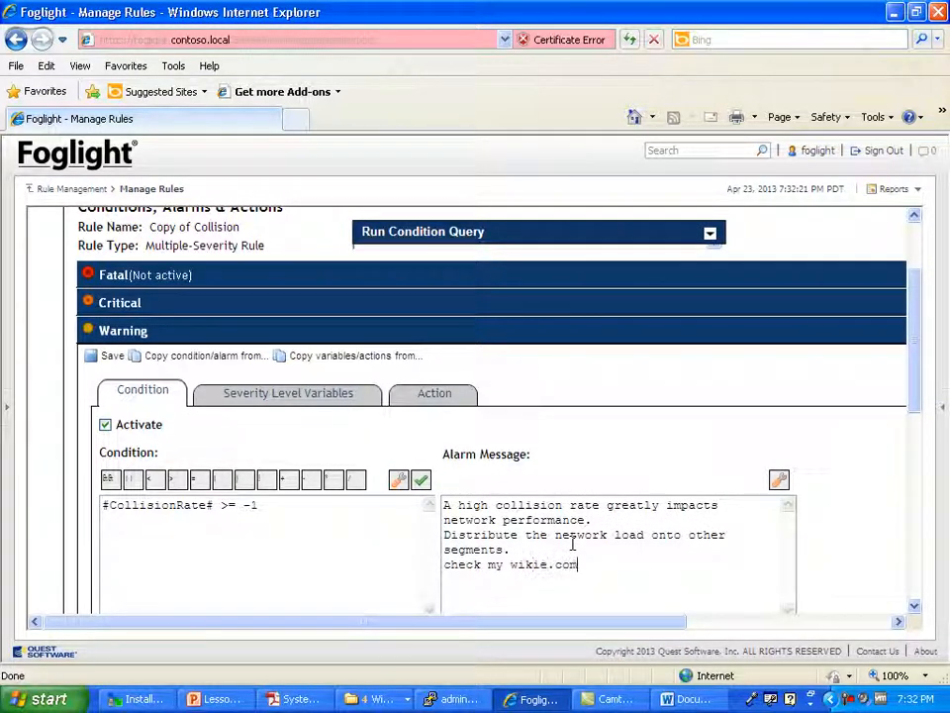
{"action": "type", "text": "for help"}
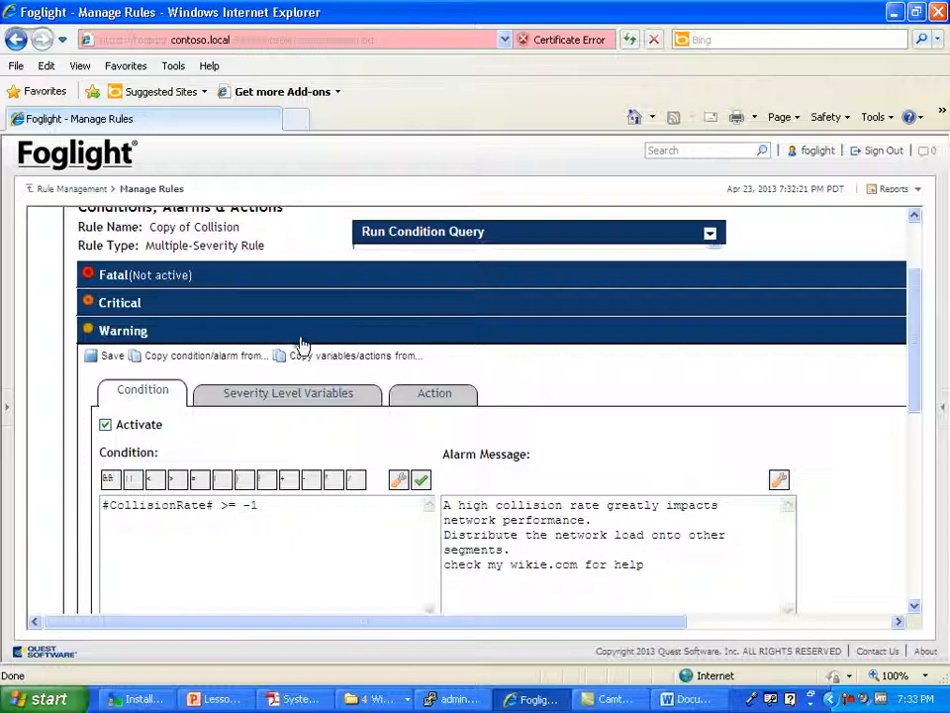
{"action": "left_click", "coordinate": [111, 360]}
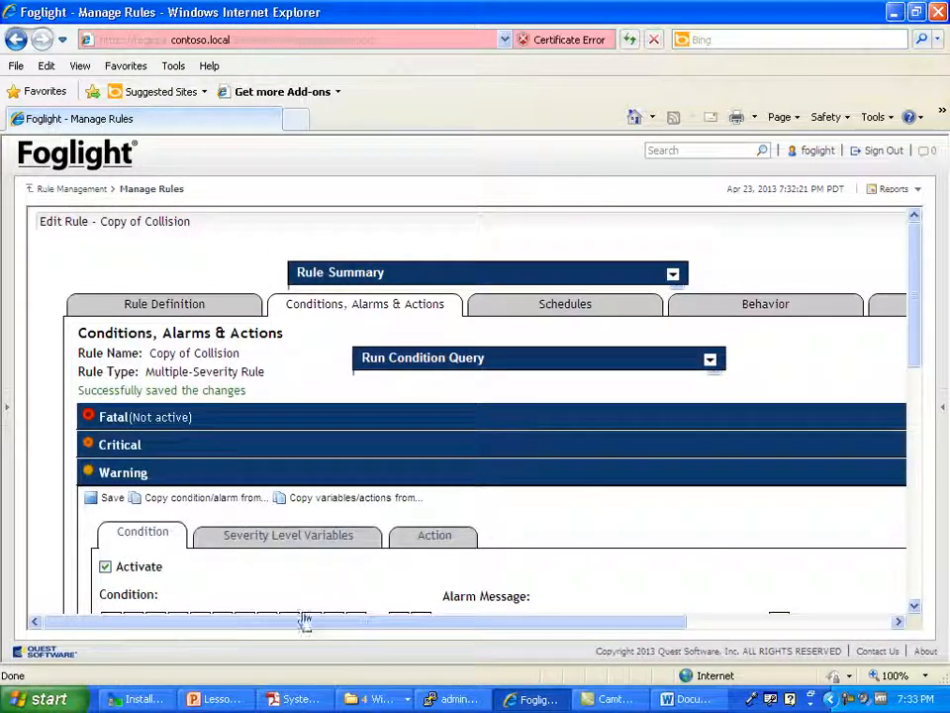
- Switch to the Word exercise list and enter item 5: "Play around with scoping, scope on other values like name, bandwidth, agent.name like ,"
{"action": "left_click", "coordinate": [686, 697]}
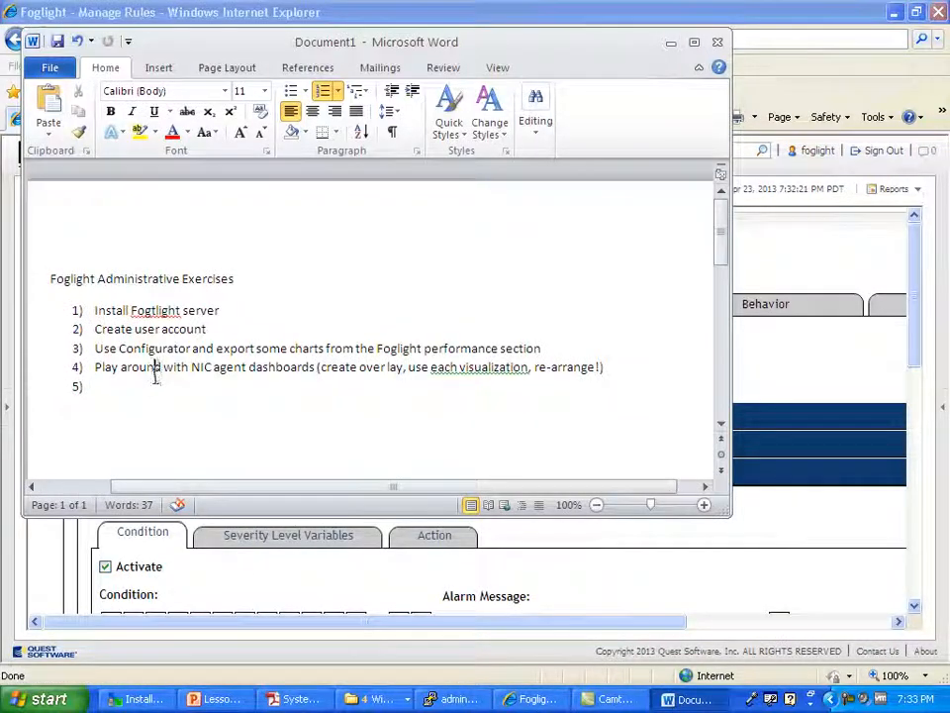
{"action": "type", "text": "Play around with scoping, scope on other value"}
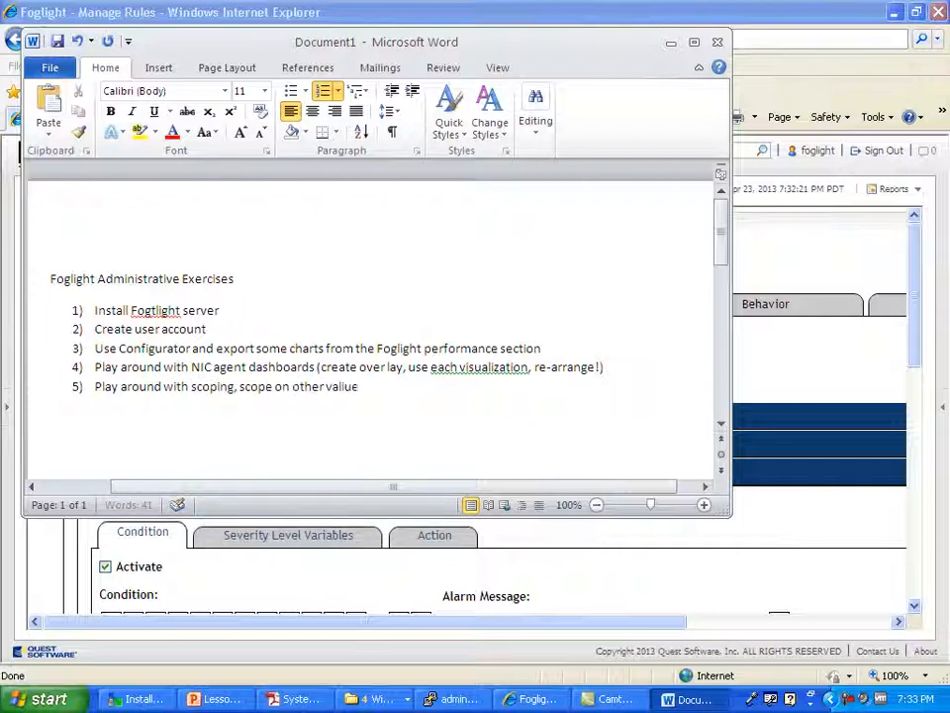
{"action": "type", "text": "like"}
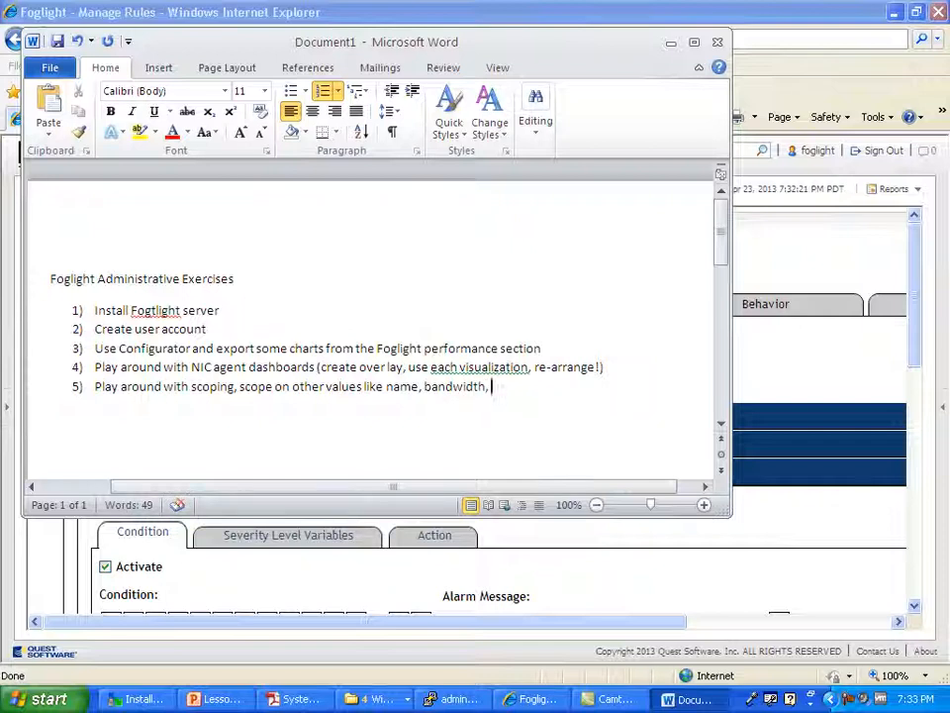
{"action": "type", "text": "name like ,"}
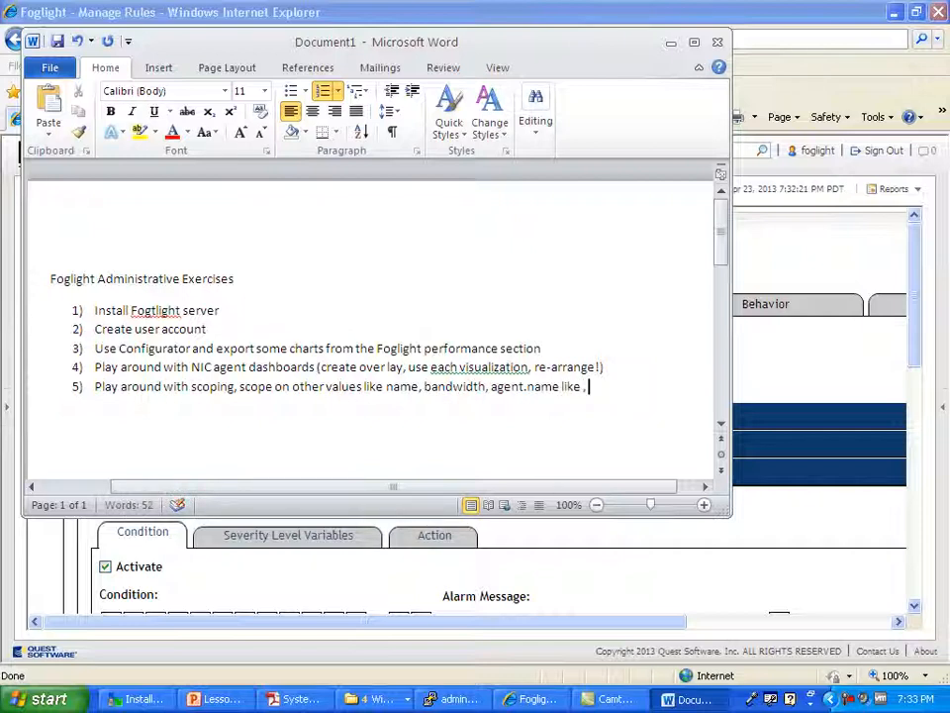
- Finish exercise 5 with "conduitions. Warn, fat, crit mess with custom alerts." and start item 6
{"action": "type", "text": "conduitio"}
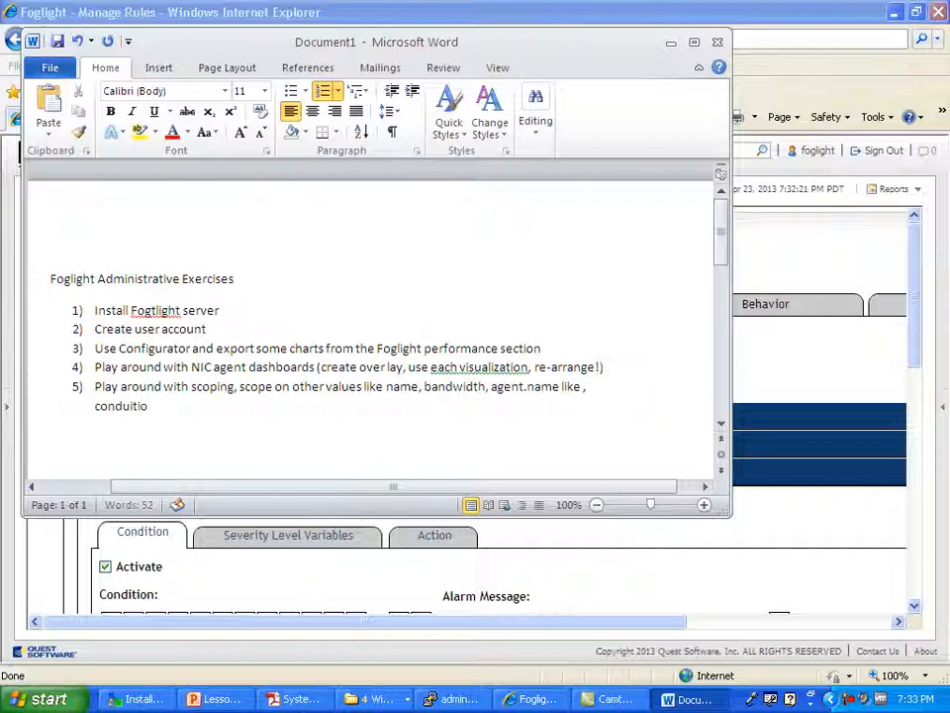
{"action": "type", "text": "ns, warn, fat, crit mess with custom alerts."}
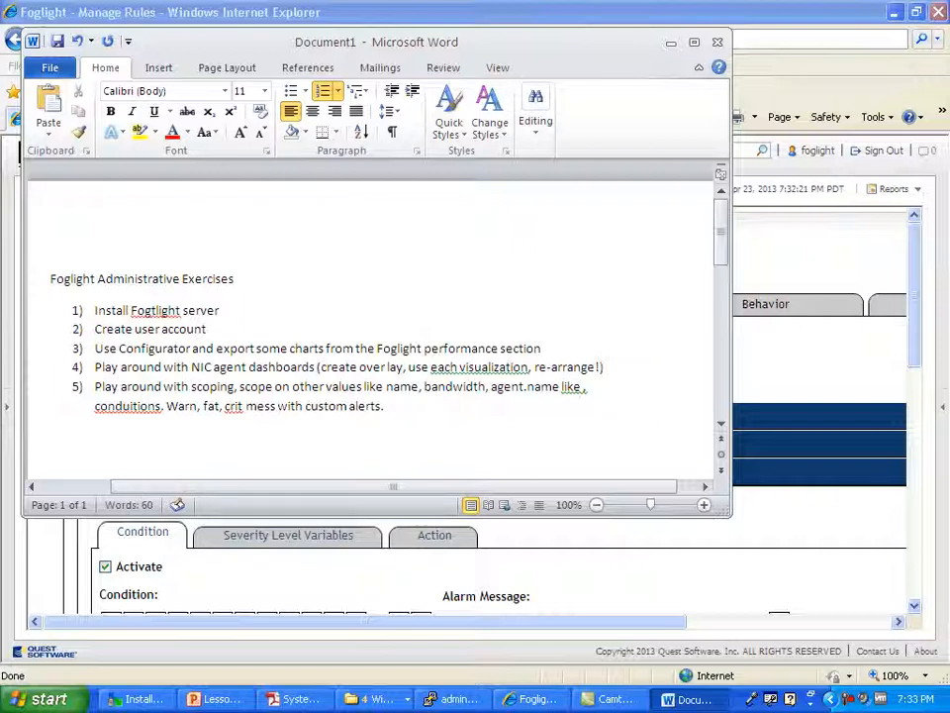
{"action": "key", "text": "Return"}
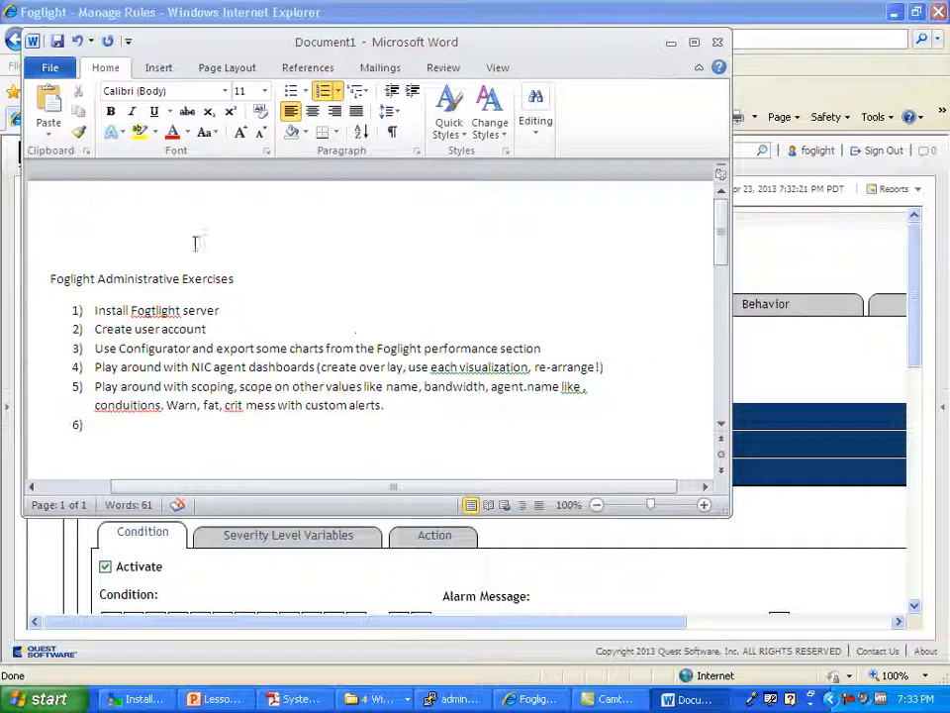
- Save the Word document as Foglight Administrative Exercises in the Foglight Administration Course folder
{"action": "right_click", "coordinate": [145, 310]}
{"action": "left_click", "coordinate": [117, 190]}
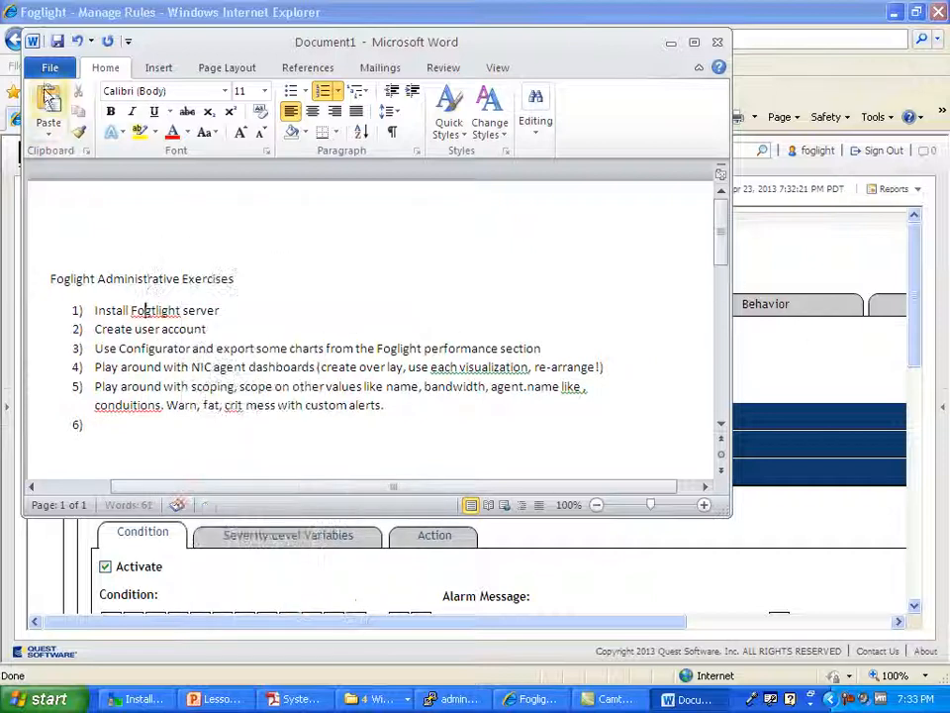
{"action": "left_click", "coordinate": [46, 68]}
{"action": "left_click", "coordinate": [64, 125]}
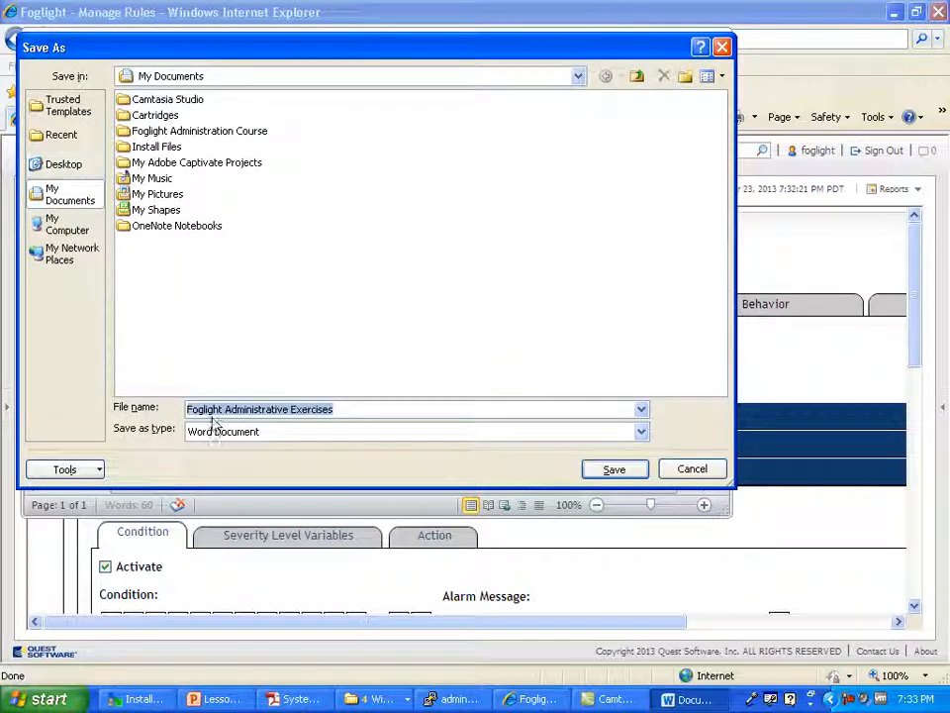
{"action": "double_click", "coordinate": [173, 132]}
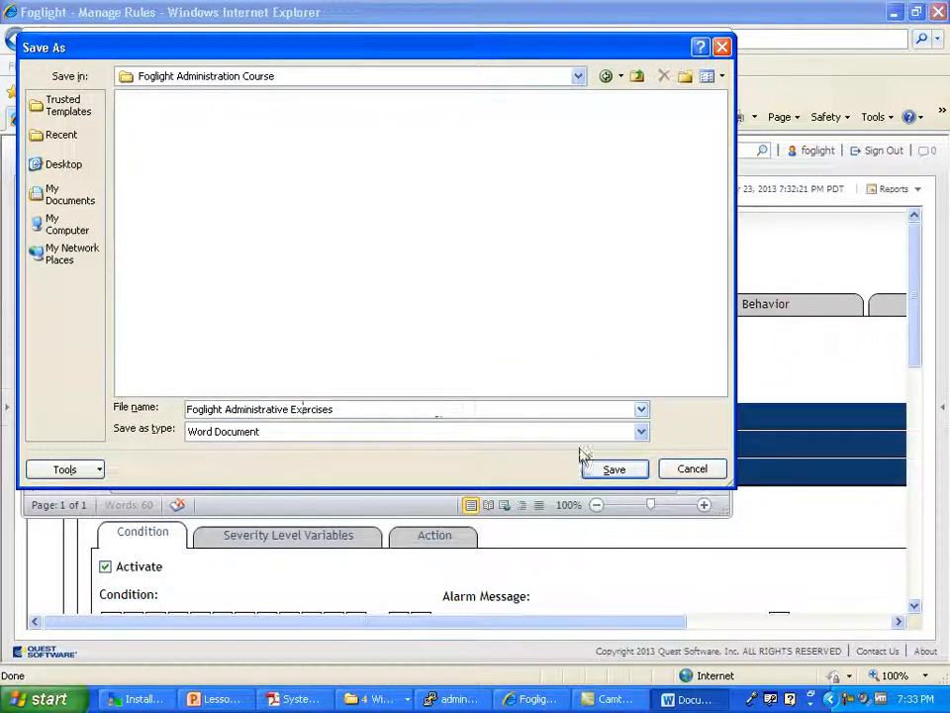
{"action": "left_click", "coordinate": [616, 469]}
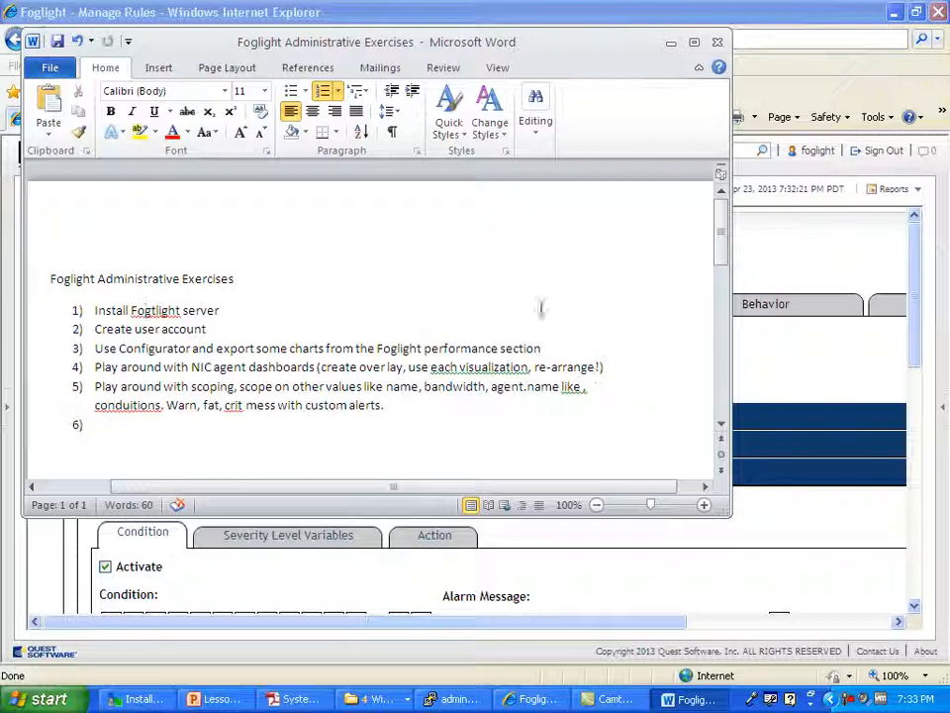
- Minimize the Word document and review the Warning condition and alarm message of Copy of Collision in Foglight
{"action": "right_click", "coordinate": [150, 412]}
{"action": "left_click", "coordinate": [218, 73]}
{"action": "left_click", "coordinate": [670, 42]}
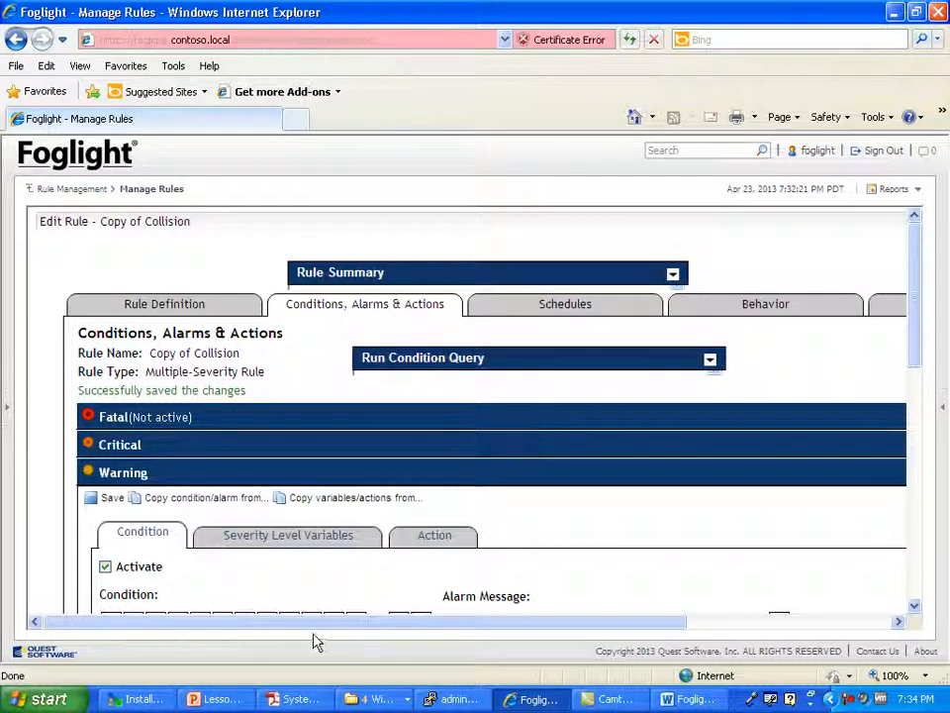
{"action": "left_click_drag", "start_coordinate": [326, 624], "coordinate": [351, 624]}
{"action": "scroll", "coordinate": [273, 395], "scroll_direction": "down", "scroll_amount": 8}
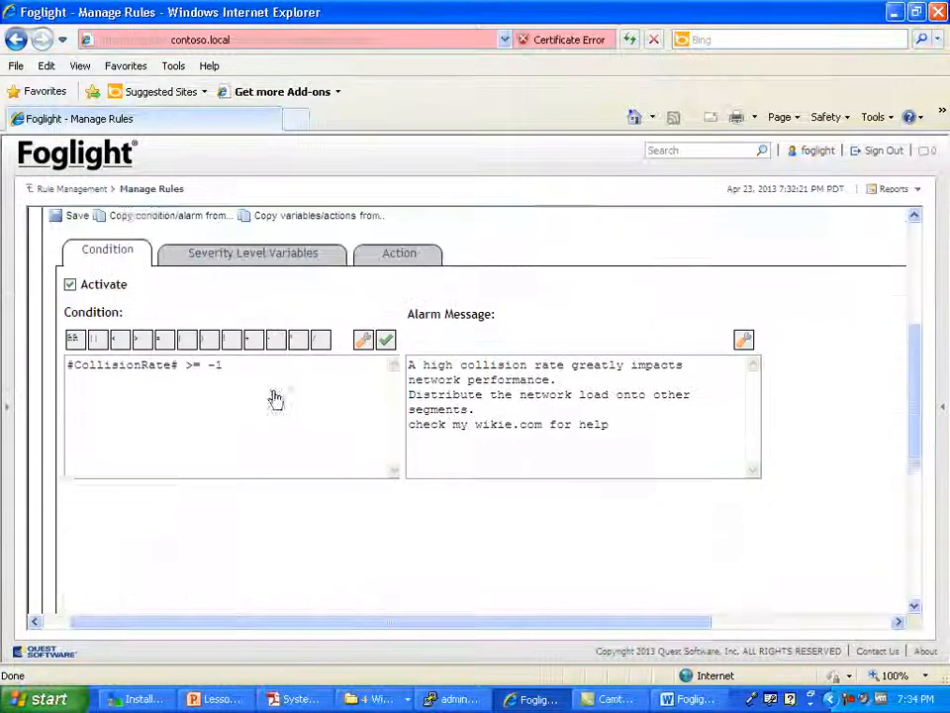
{"action": "scroll", "coordinate": [279, 391], "scroll_direction": "up", "scroll_amount": 1}
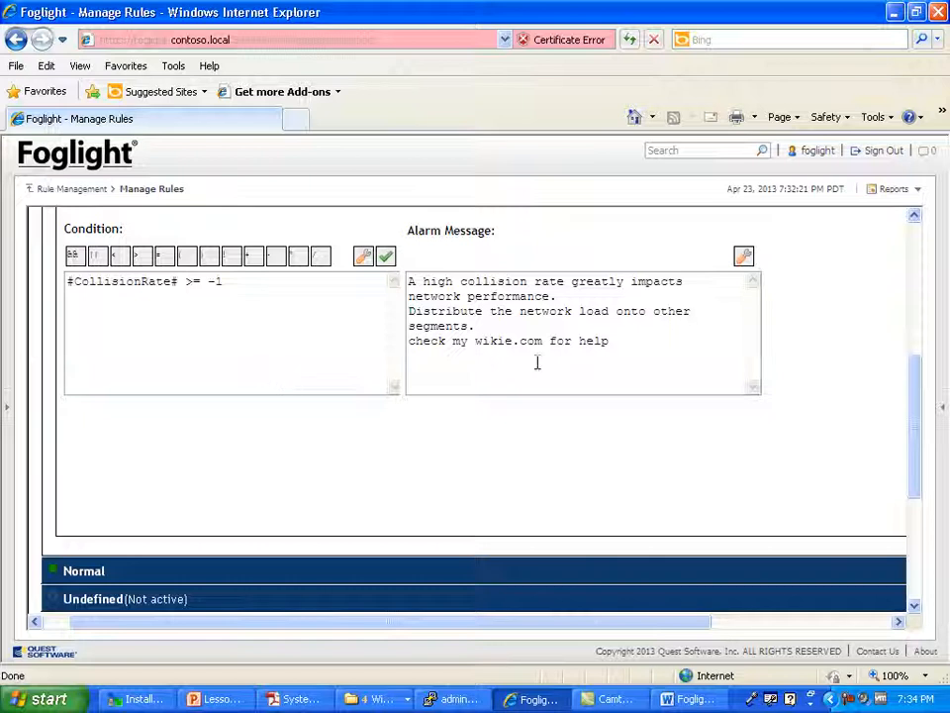
{"action": "scroll", "coordinate": [688, 383], "scroll_direction": "up", "scroll_amount": 6}
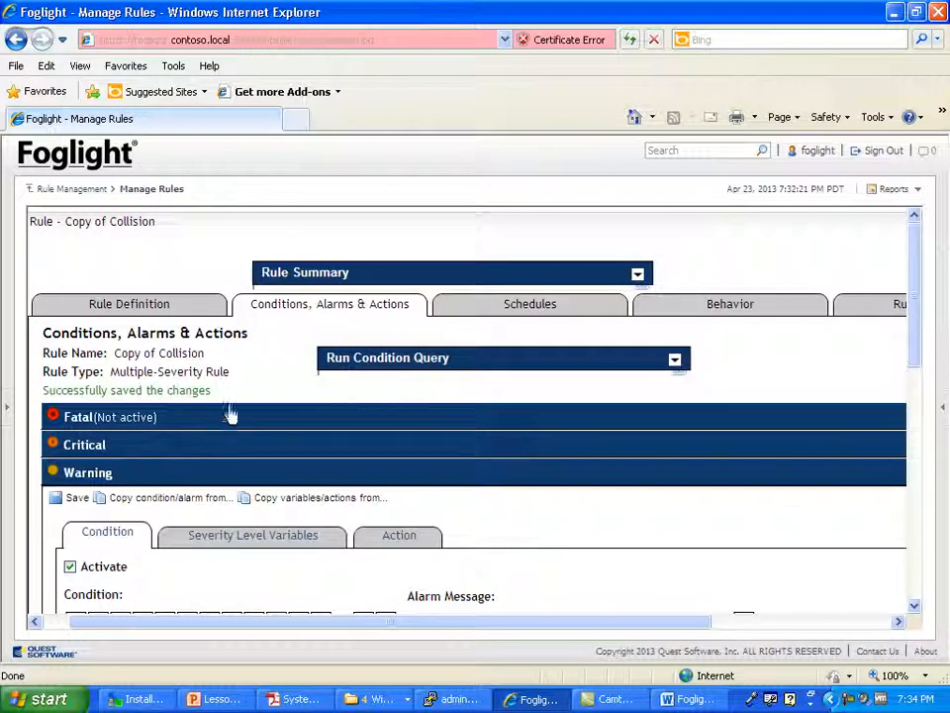
{"action": "scroll", "coordinate": [221, 359], "scroll_direction": "down", "scroll_amount": 5}
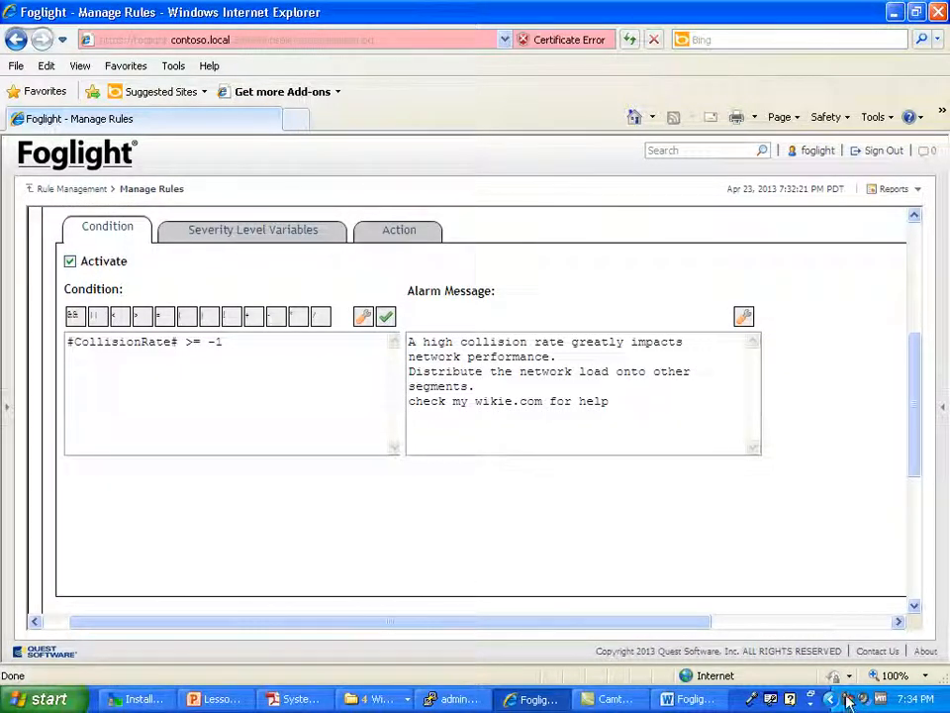
{"action": "left_click_drag", "start_coordinate": [242, 339], "coordinate": [180, 340]}
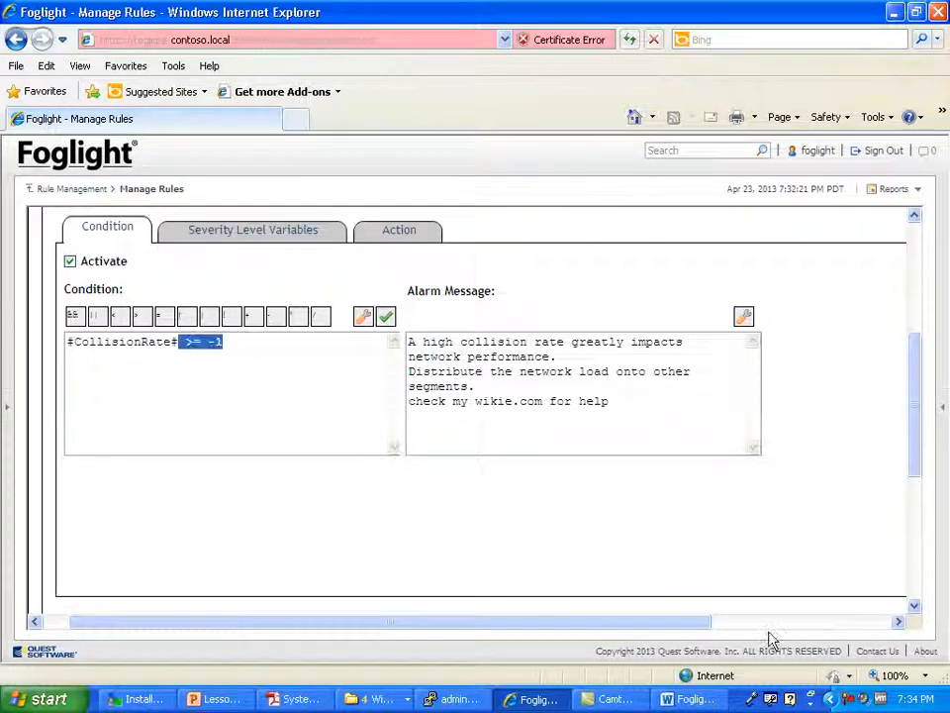
{"action": "left_click", "coordinate": [859, 698]}
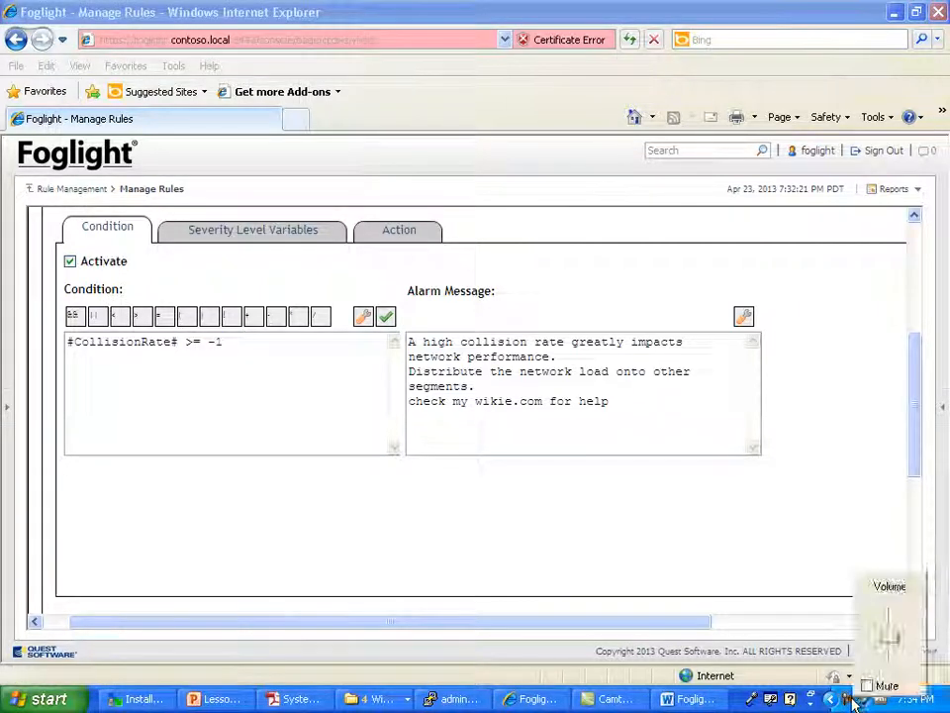
{"action": "left_click", "coordinate": [848, 698]}
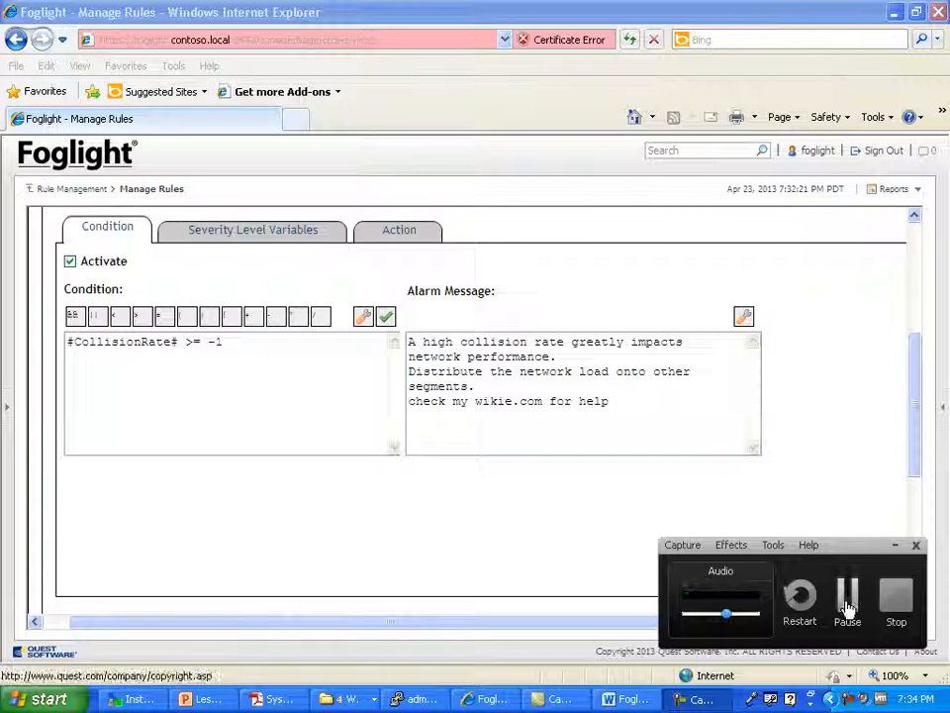